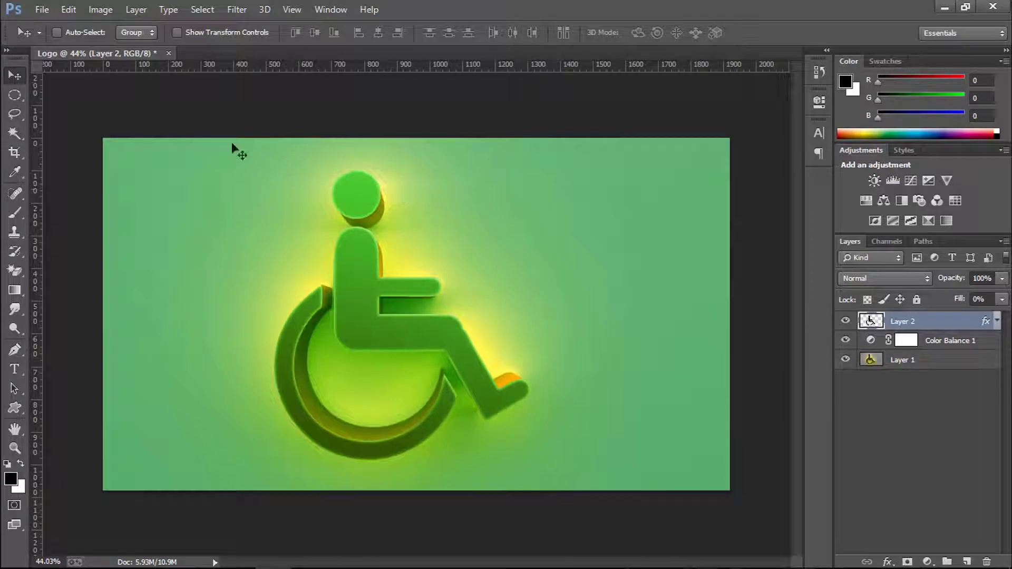
Check the installed Photoshop version in the program's About information
click(353, 13)
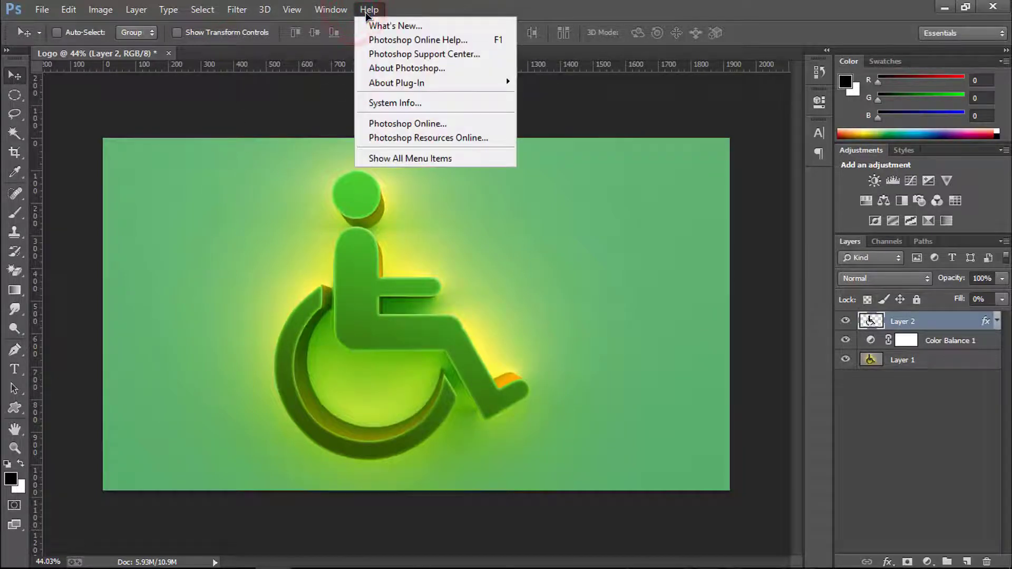
click(386, 69)
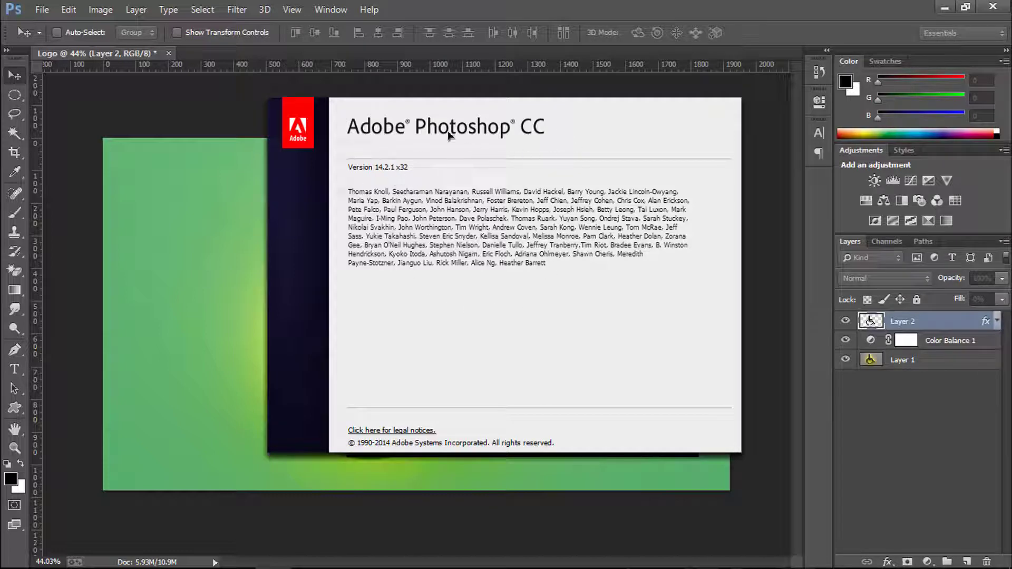
click(419, 215)
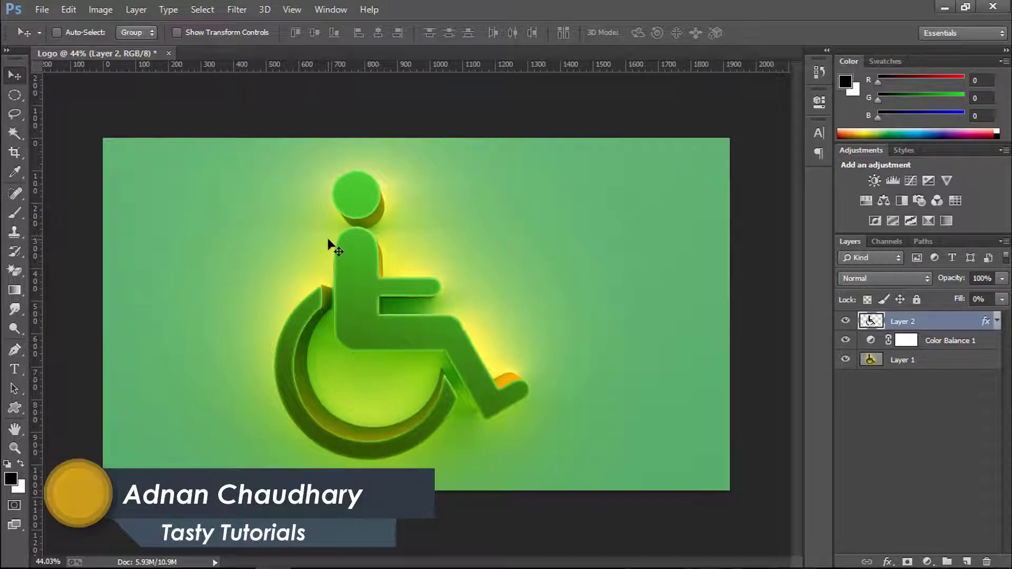
Start a new document and name it Logo 1
click(44, 9)
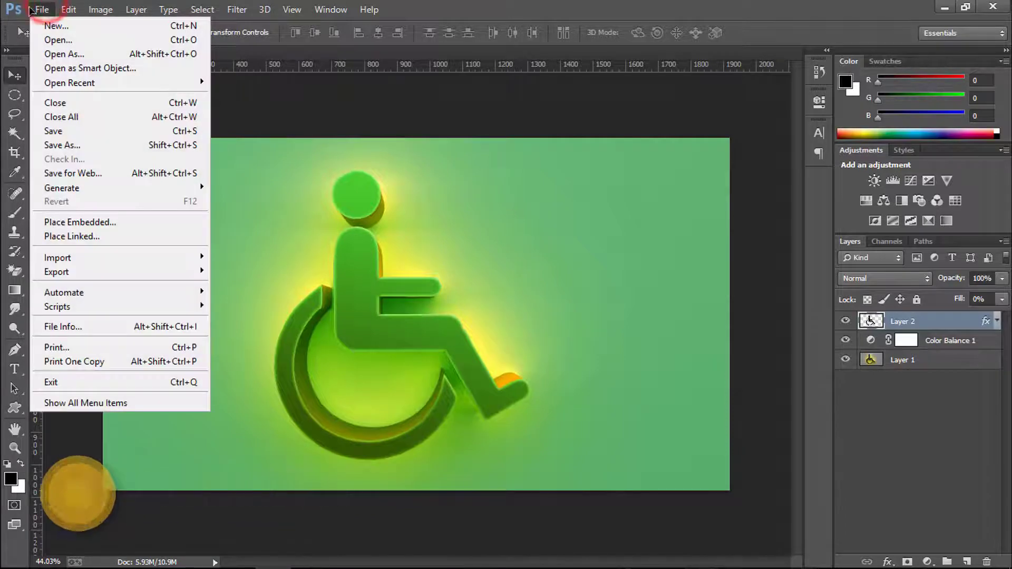
click(54, 27)
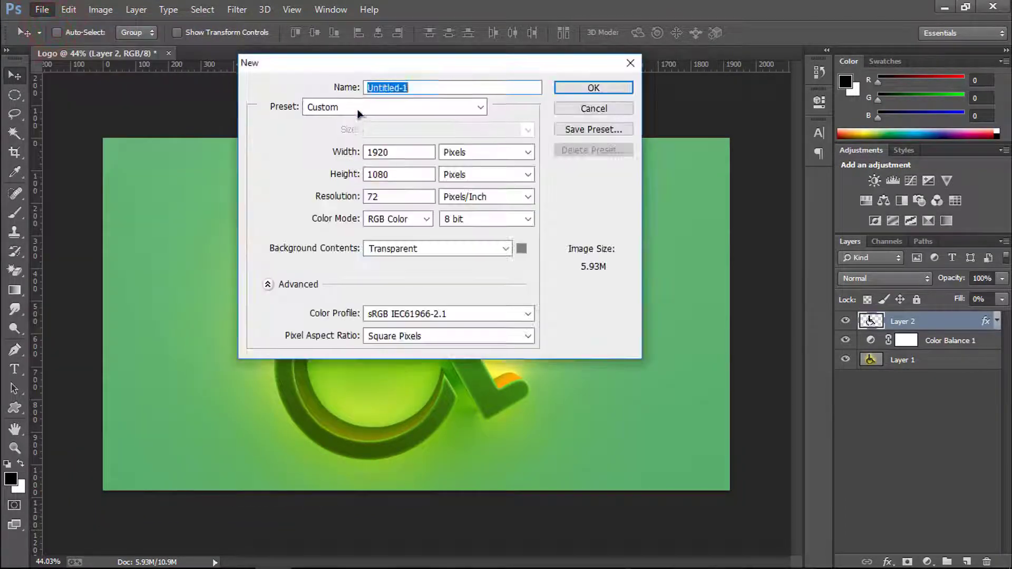
drag(357, 65, 391, 84)
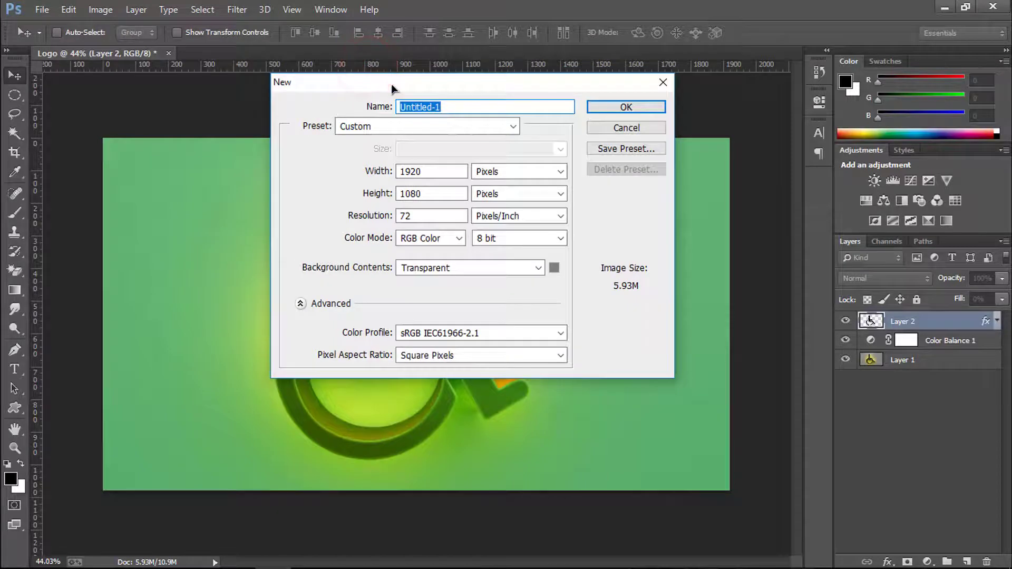
text(Logo)
key(super+F1)
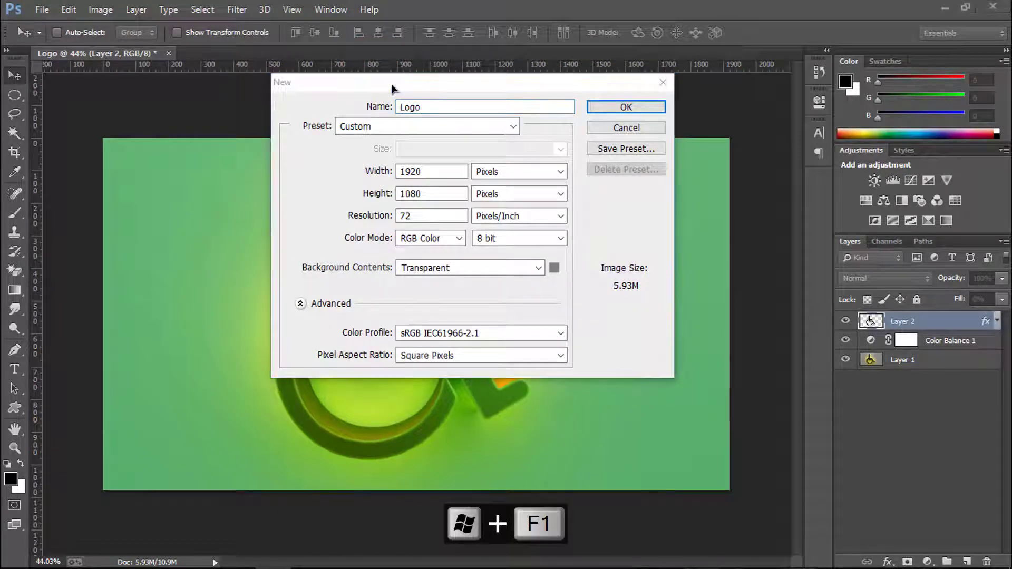
click(430, 107)
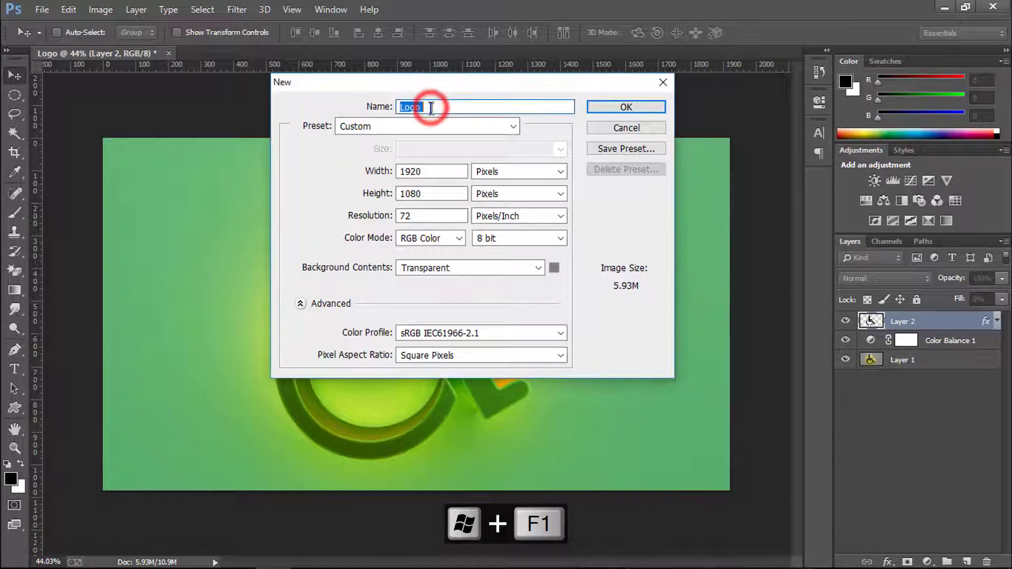
text(1)
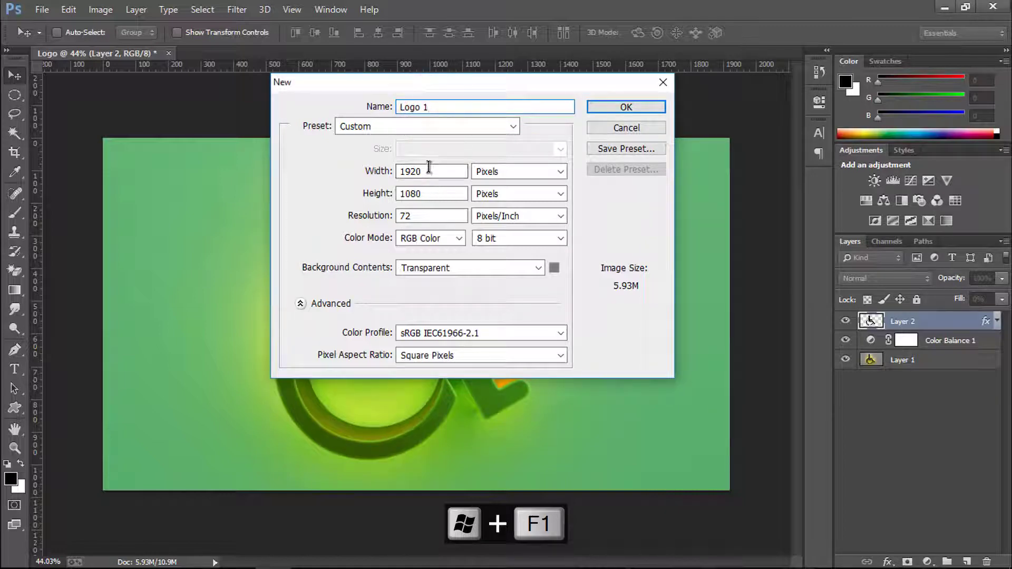
click(324, 188)
click(127, 553)
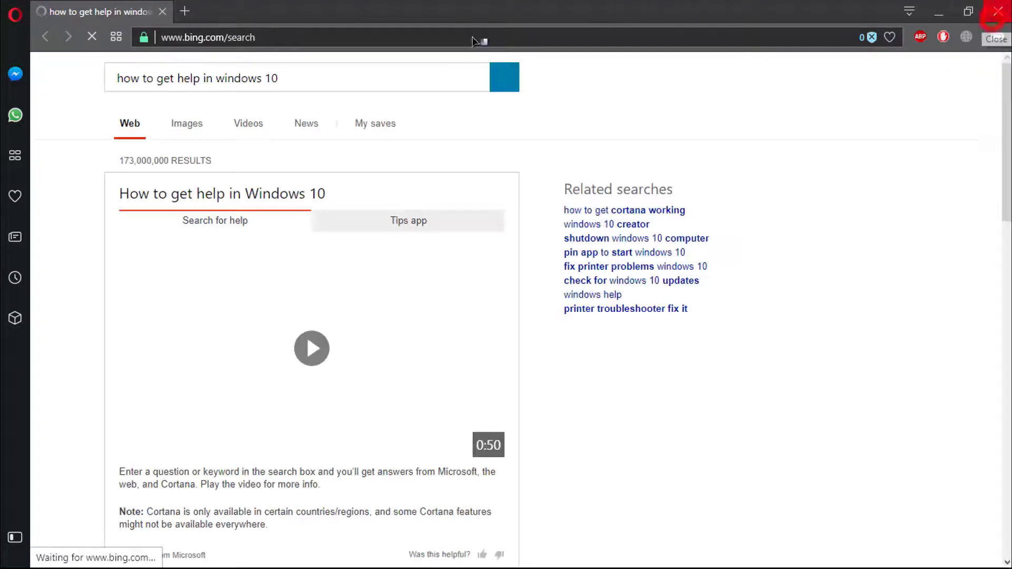
click(994, 11)
click(410, 89)
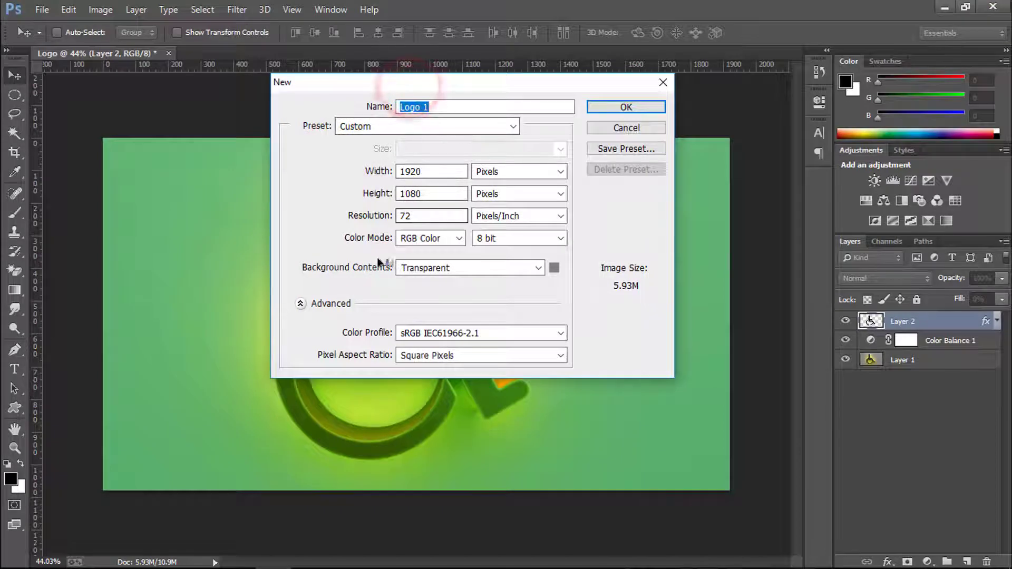
Create the document at 1920 × 1080 pixels, 72 pixels/inch with transparent background contents, and dock its window beside the open Logo document
double_click(422, 172)
double_click(440, 192)
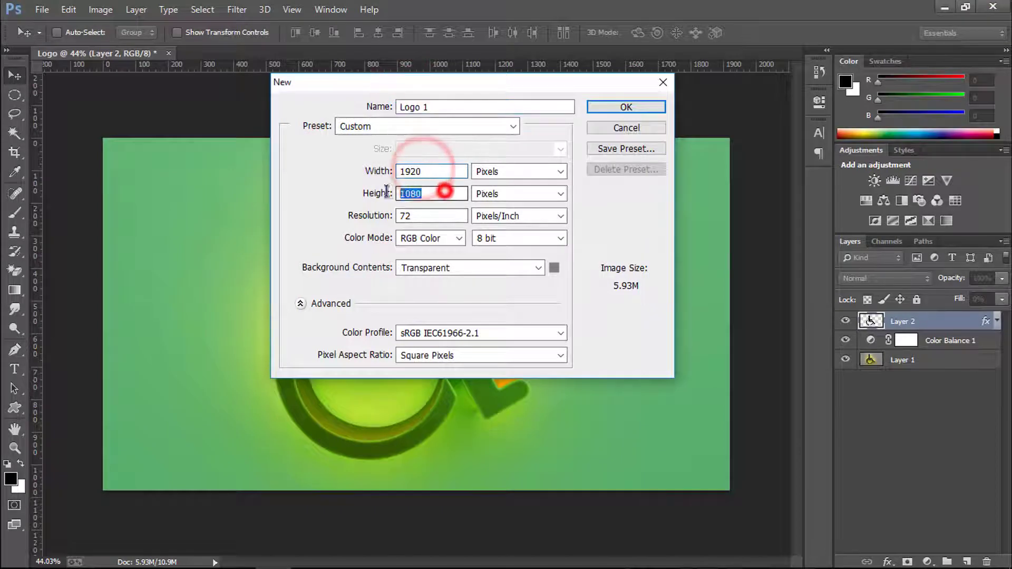
double_click(424, 216)
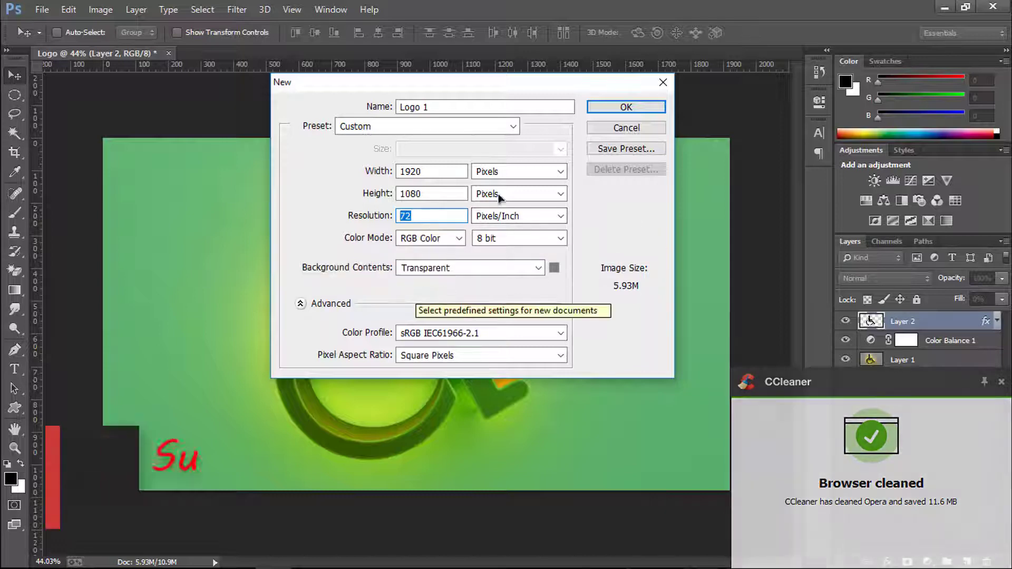
click(445, 267)
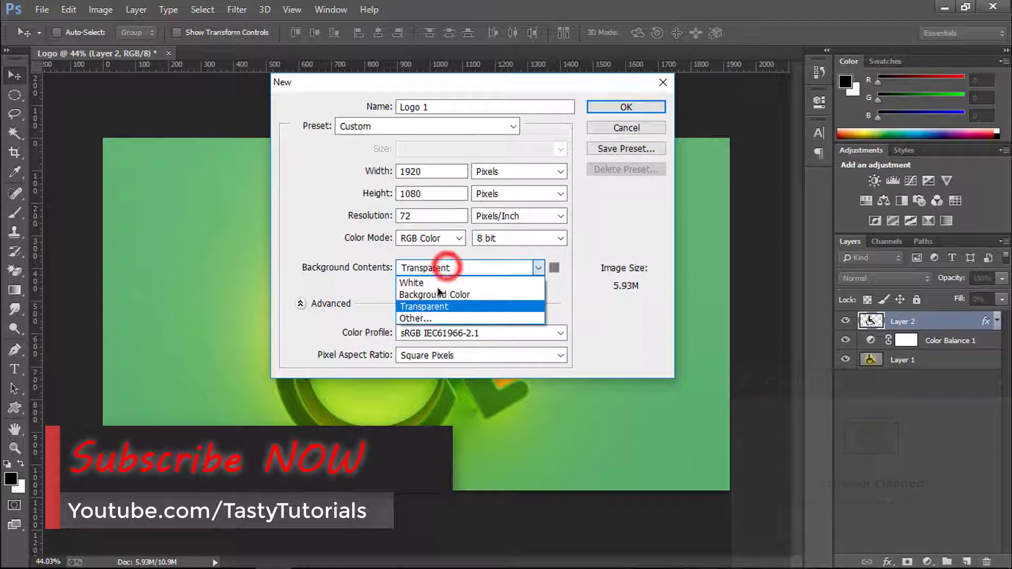
click(433, 306)
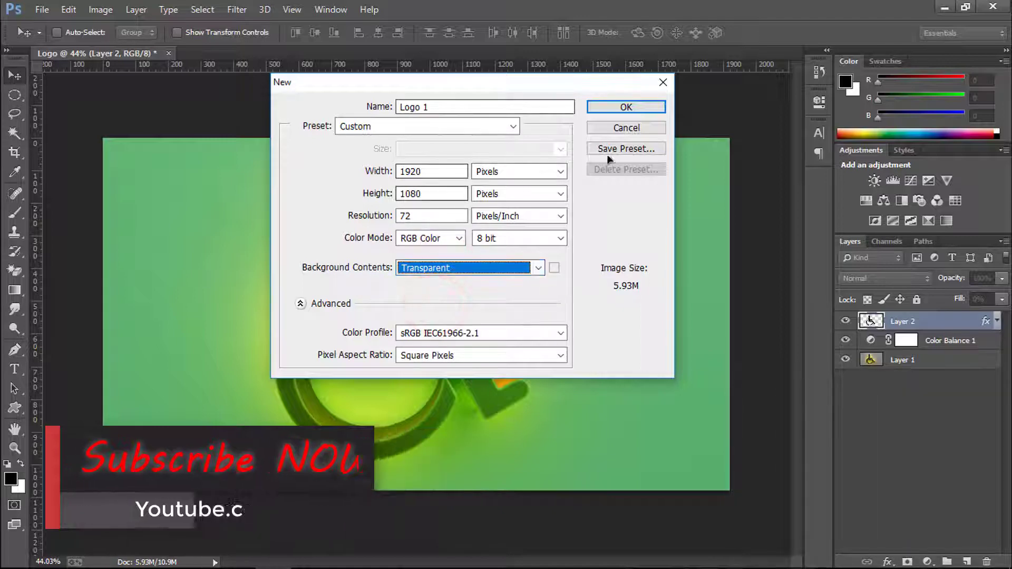
click(626, 107)
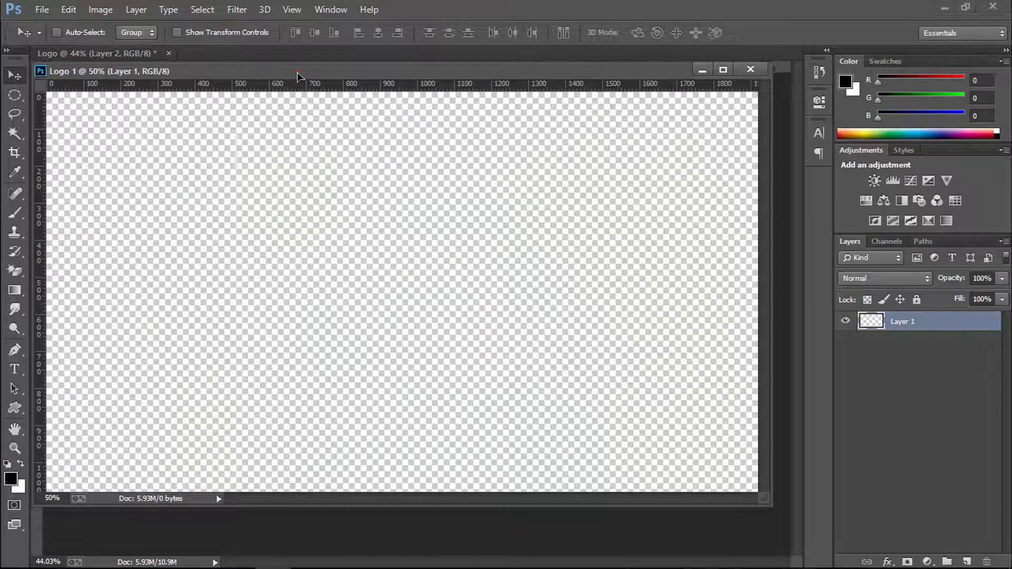
mouse_move(297, 74)
mouse_down()
mouse_move(285, 104)
mouse_move(290, 55)
mouse_up()
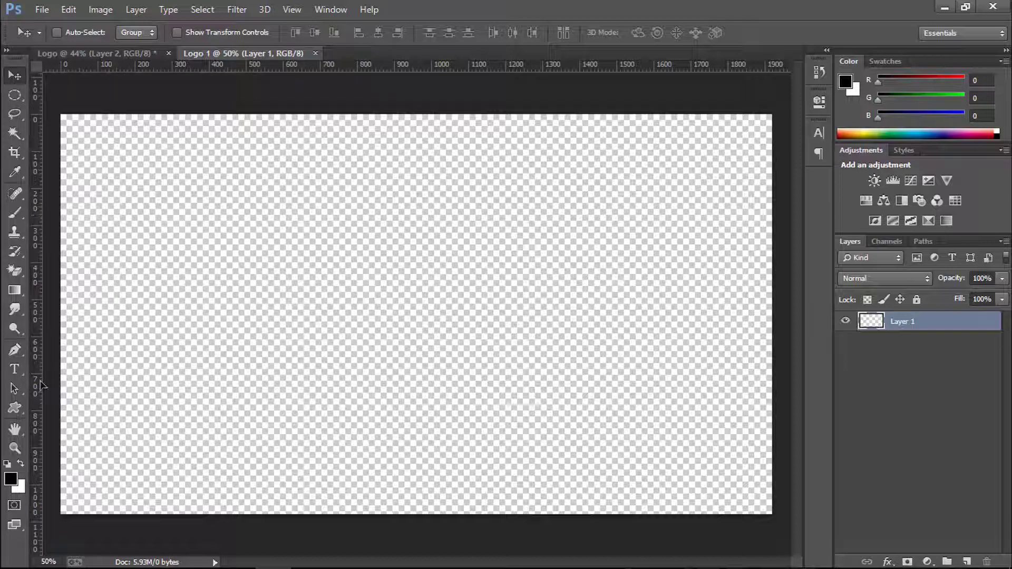
Activate the Custom Shape Tool and replace its current shapes with the All shape set
click(17, 411)
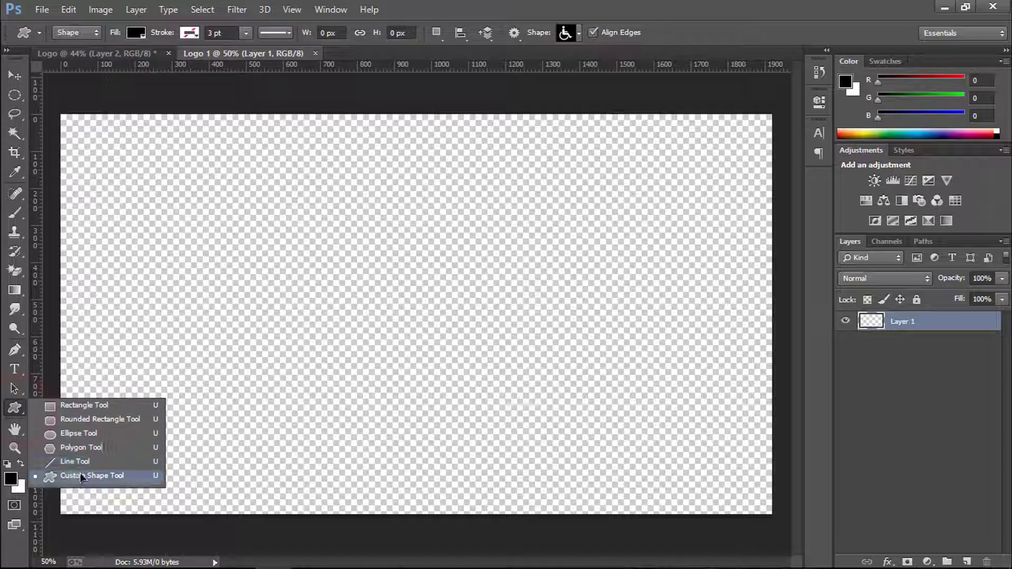
click(74, 478)
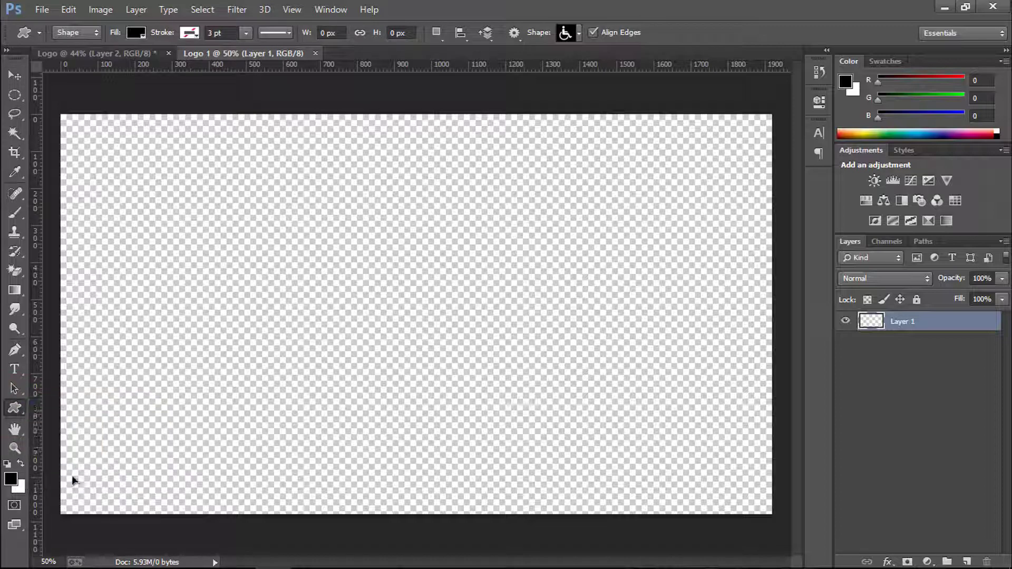
click(579, 33)
scroll(652, 156, down, 5)
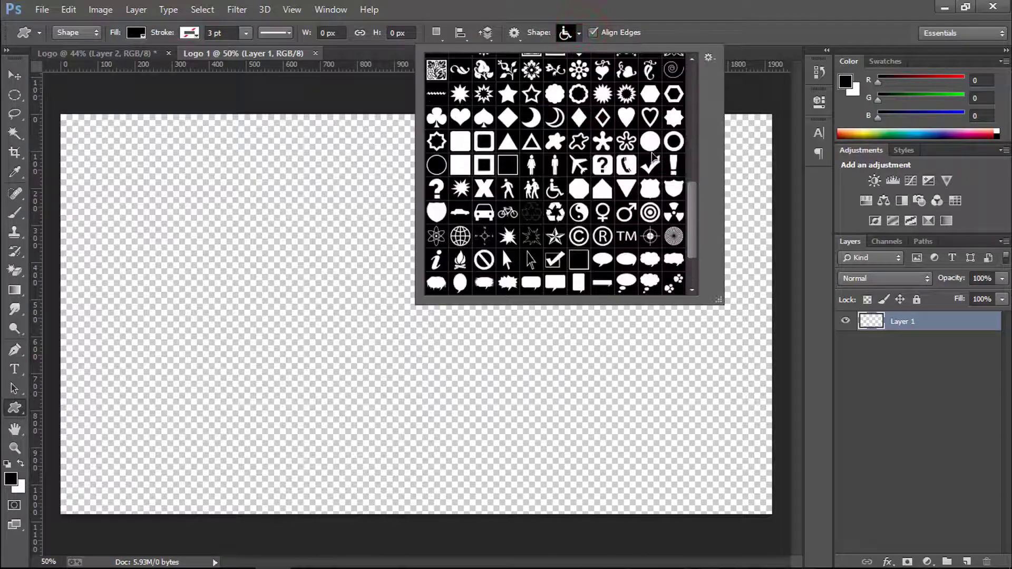
scroll(652, 156, up, 5)
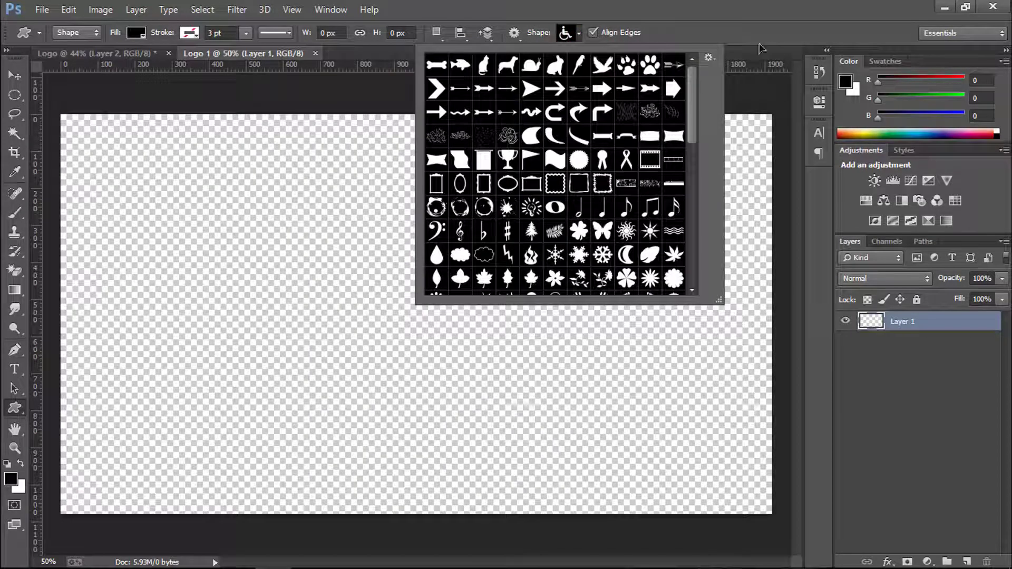
click(709, 56)
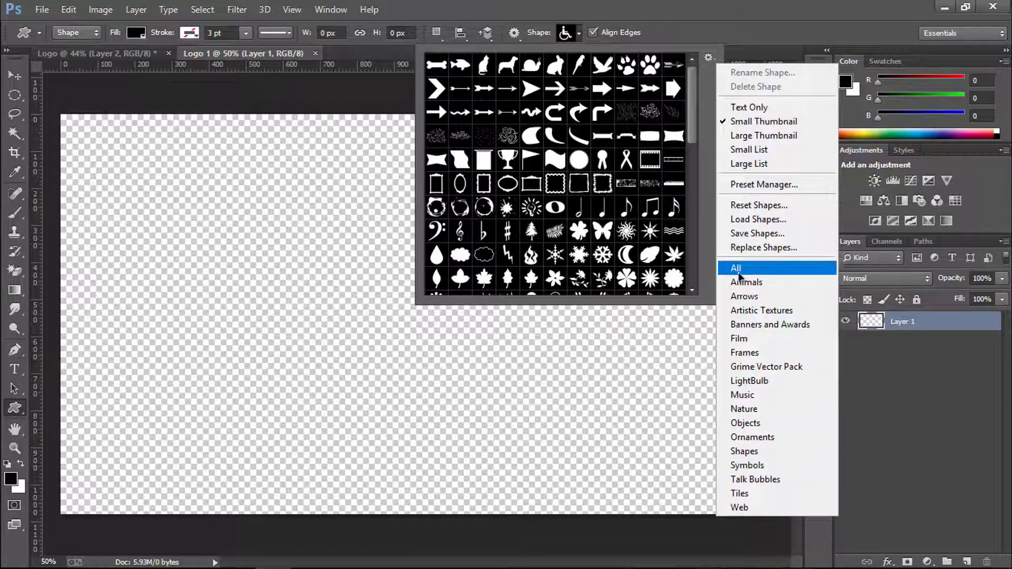
click(757, 268)
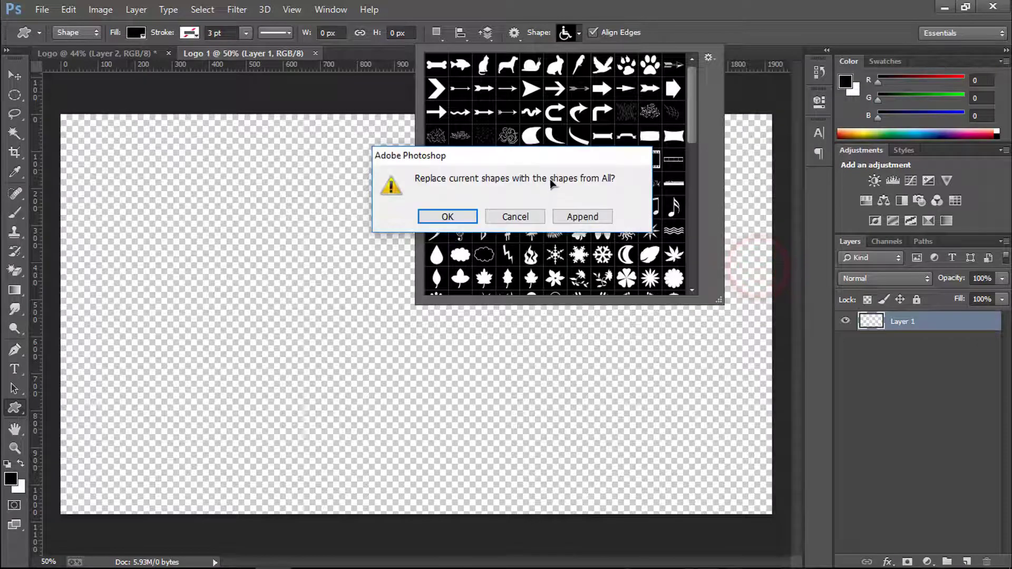
click(454, 217)
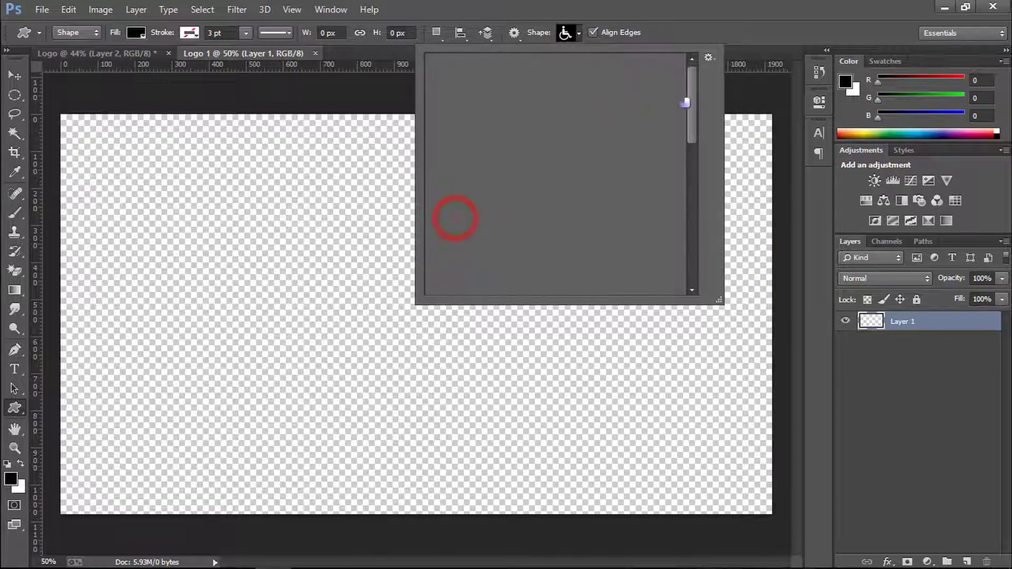
Choose the wheelchair shape and draw it in black on the canvas, about 720 × 820 px
drag(694, 97, 695, 244)
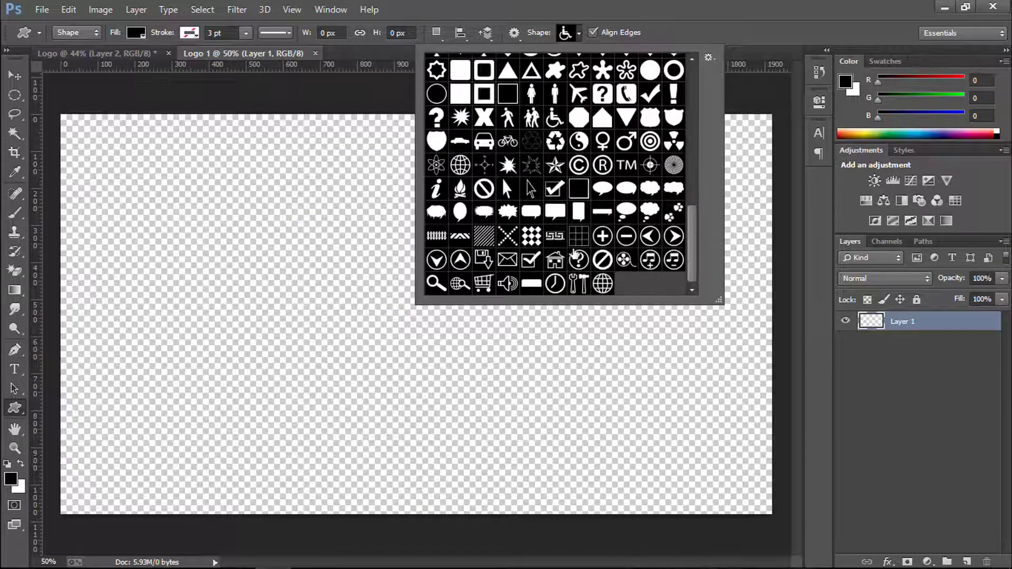
click(557, 125)
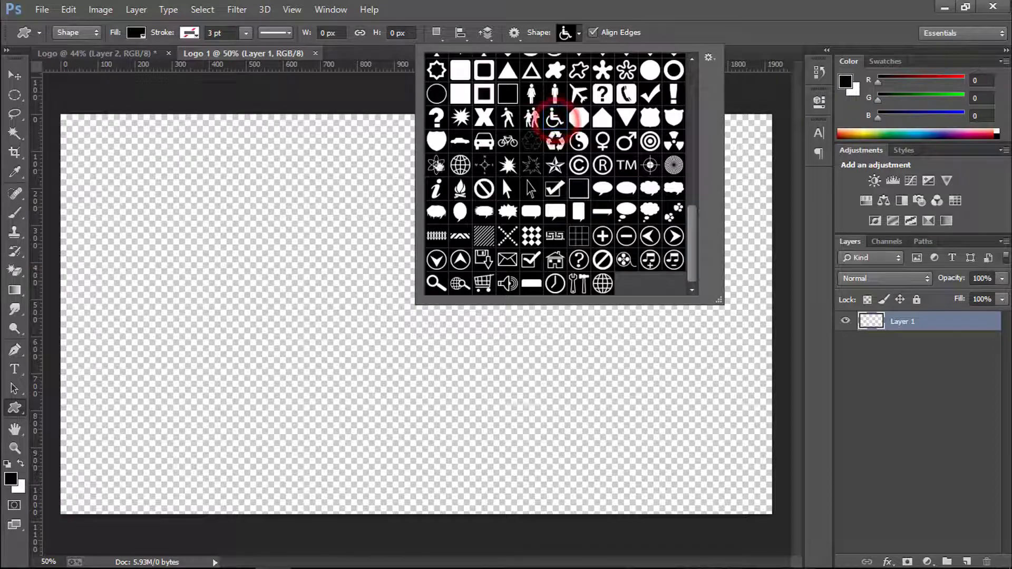
click(501, 5)
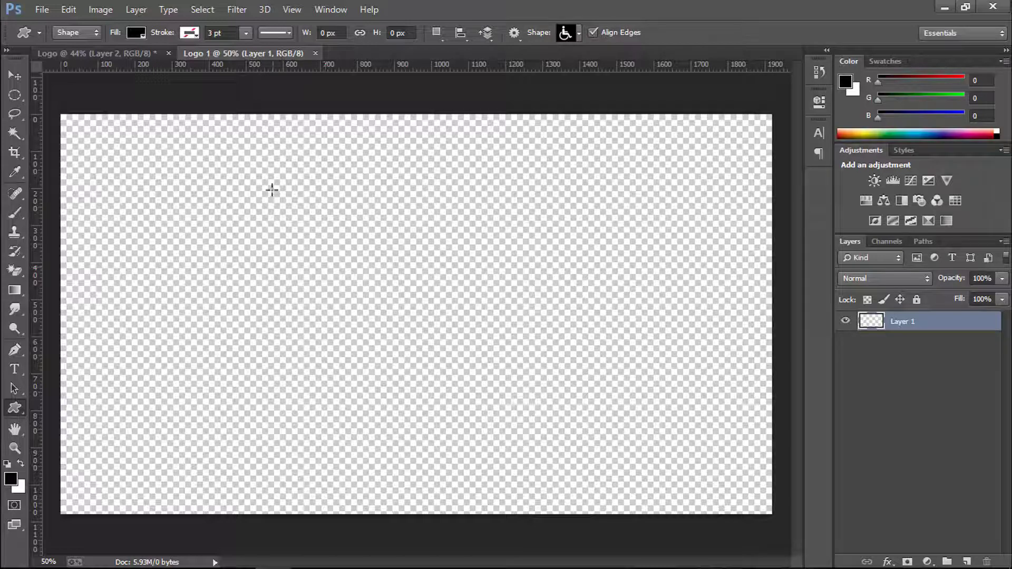
drag(264, 174, 555, 478)
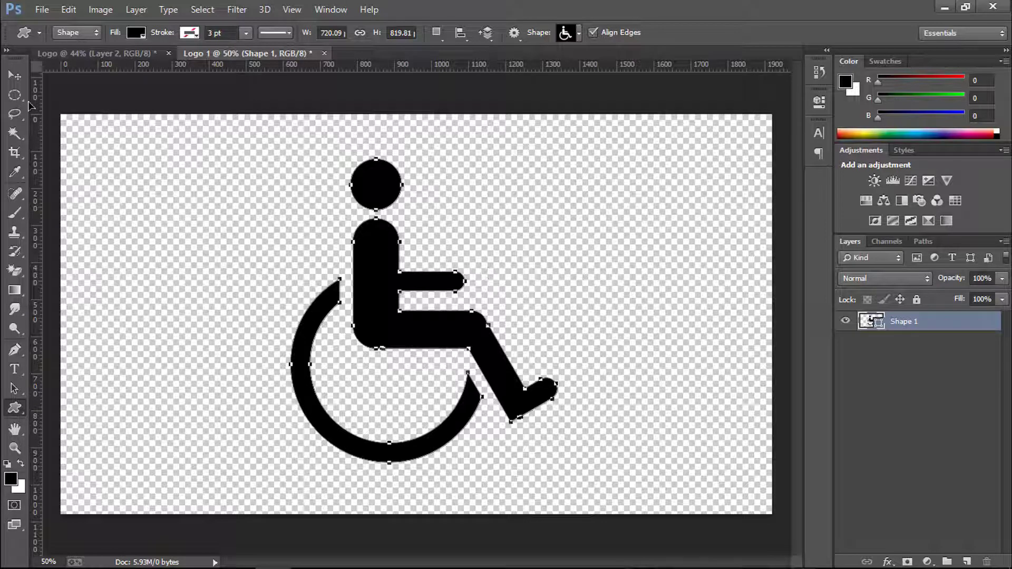
Center the wheelchair shape vertically and horizontally on the whole canvas, and clear the selection
click(15, 77)
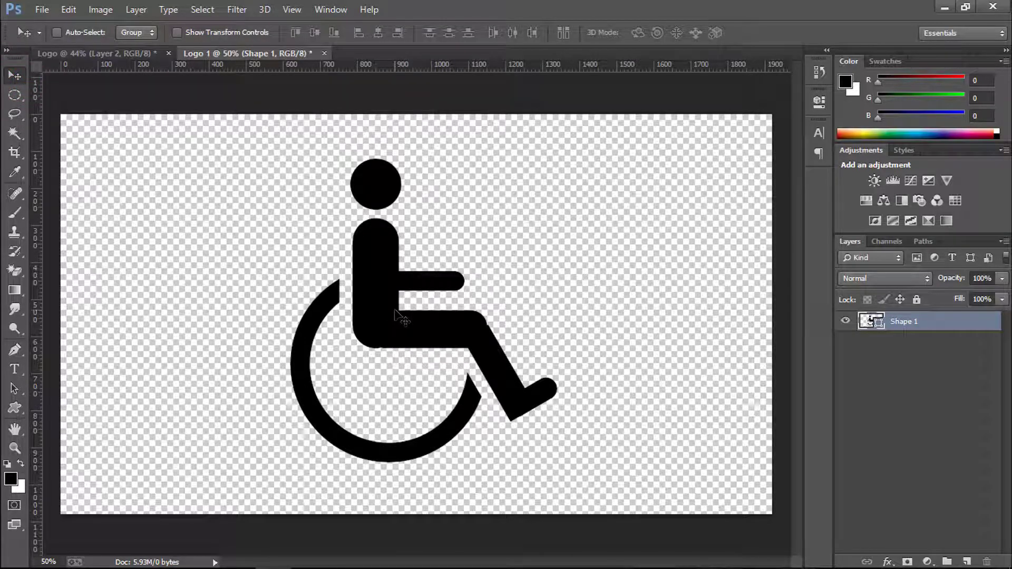
key(ctrl+a)
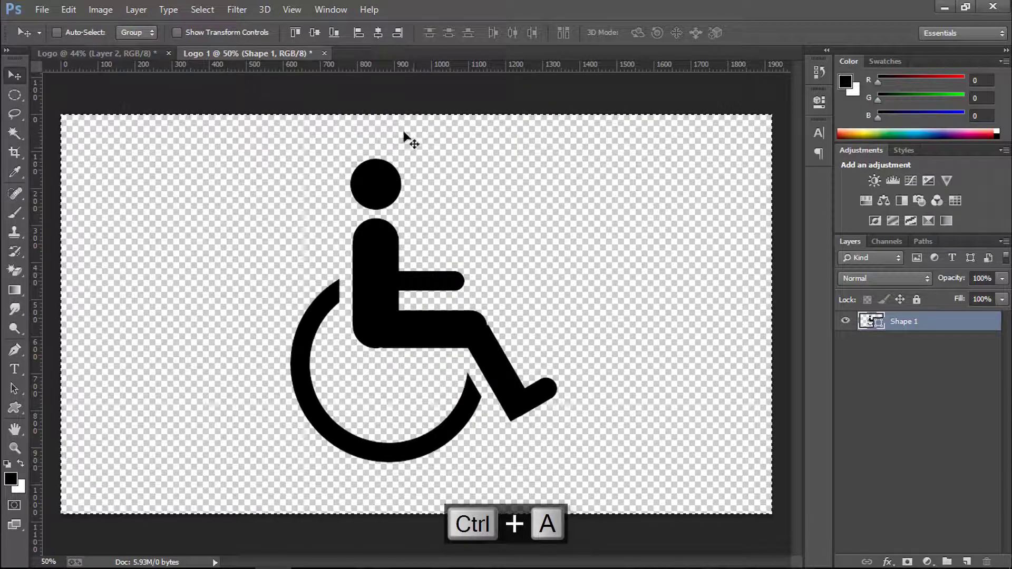
click(315, 32)
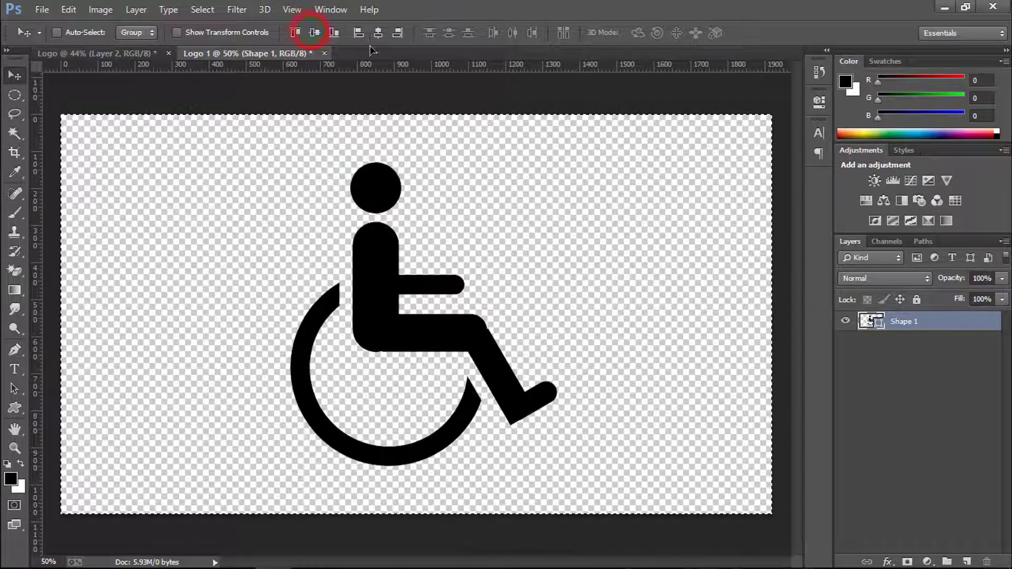
click(378, 32)
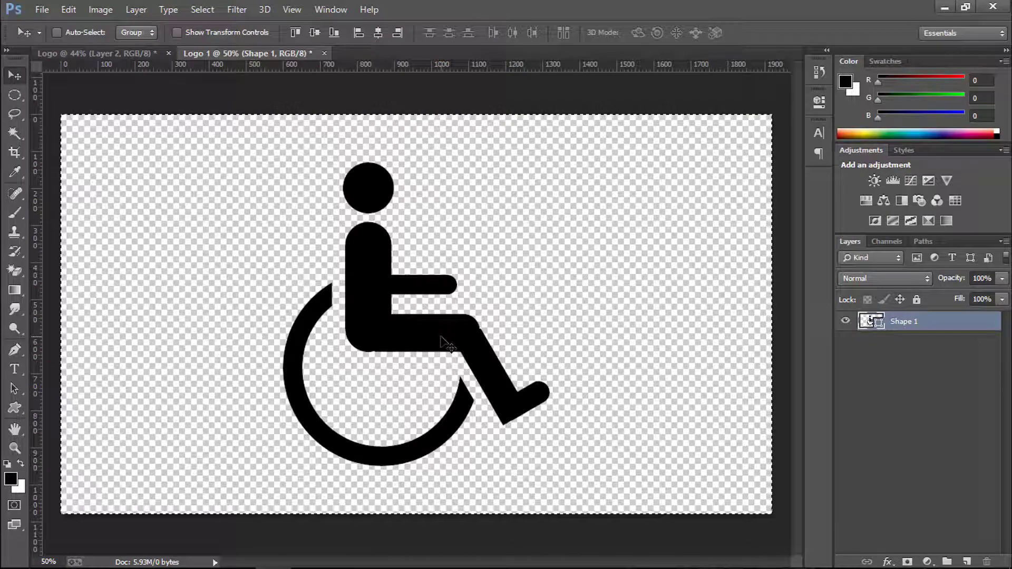
key(ctrl+d)
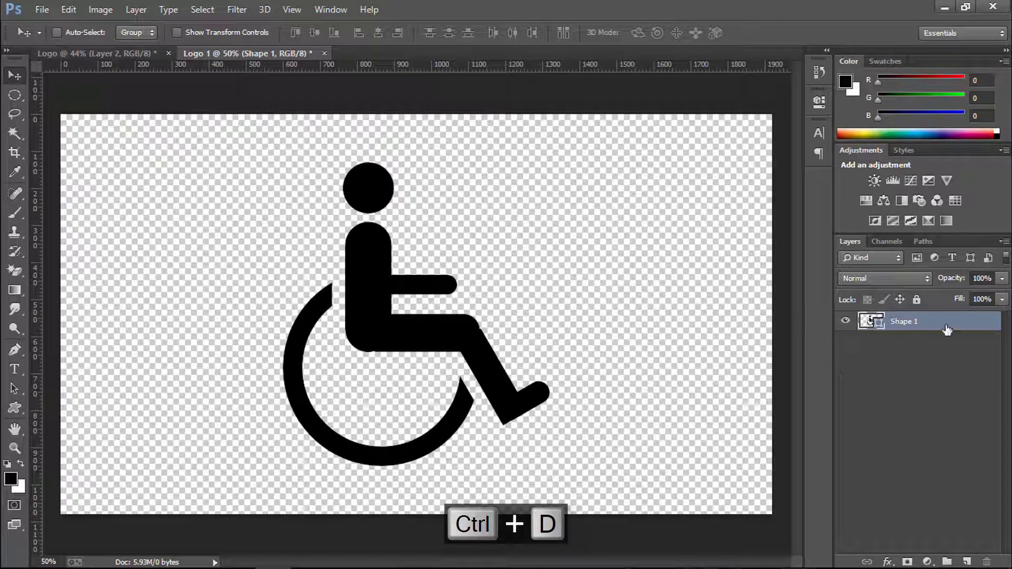
Rename the wheelchair shape's layer to Logo
double_click(905, 321)
text(Logo)
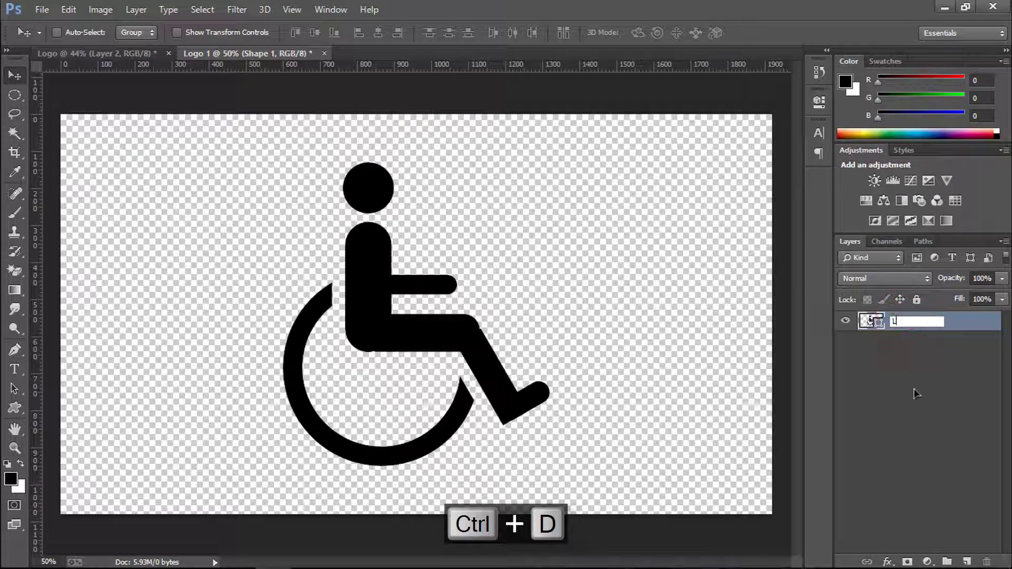
key(Return)
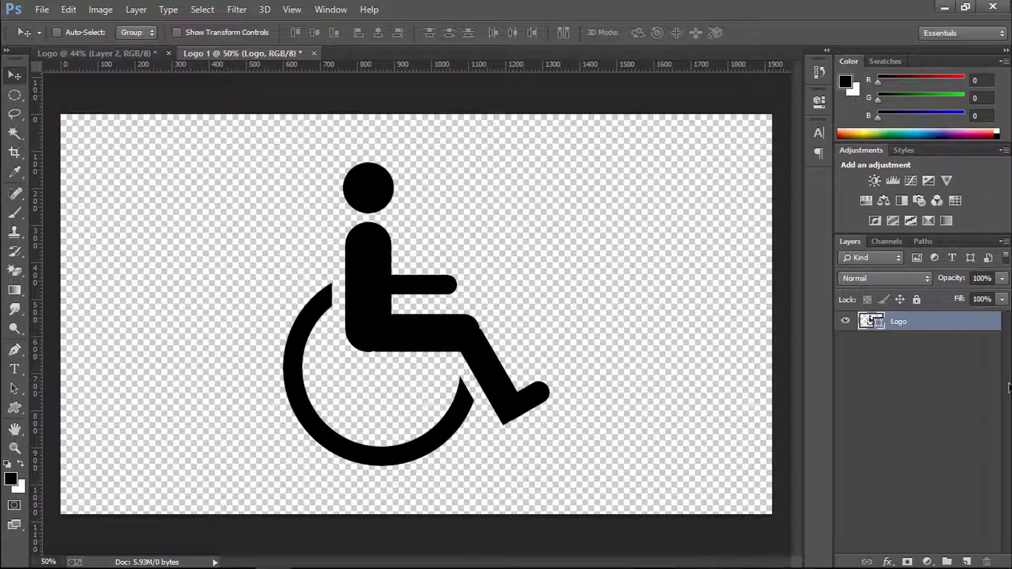
Add a new layer named BG beneath the Logo layer and fill it with white
click(964, 505)
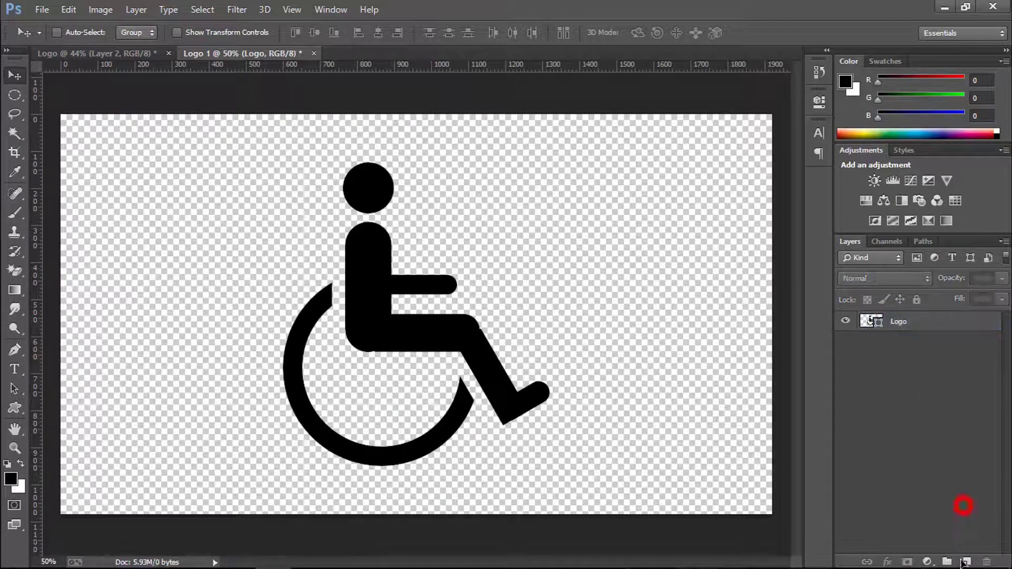
click(966, 563)
double_click(897, 340)
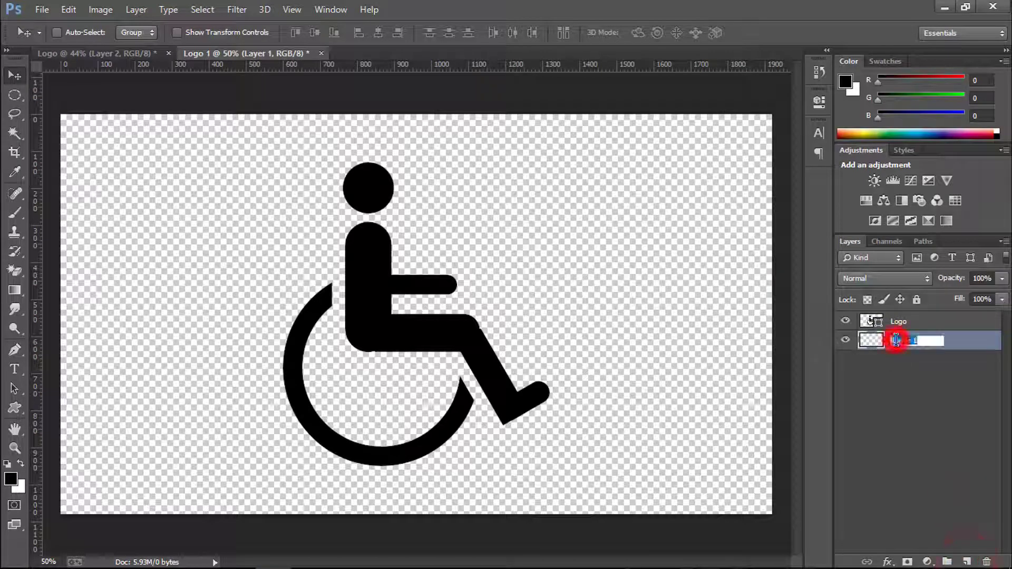
text(BG)
key(Return)
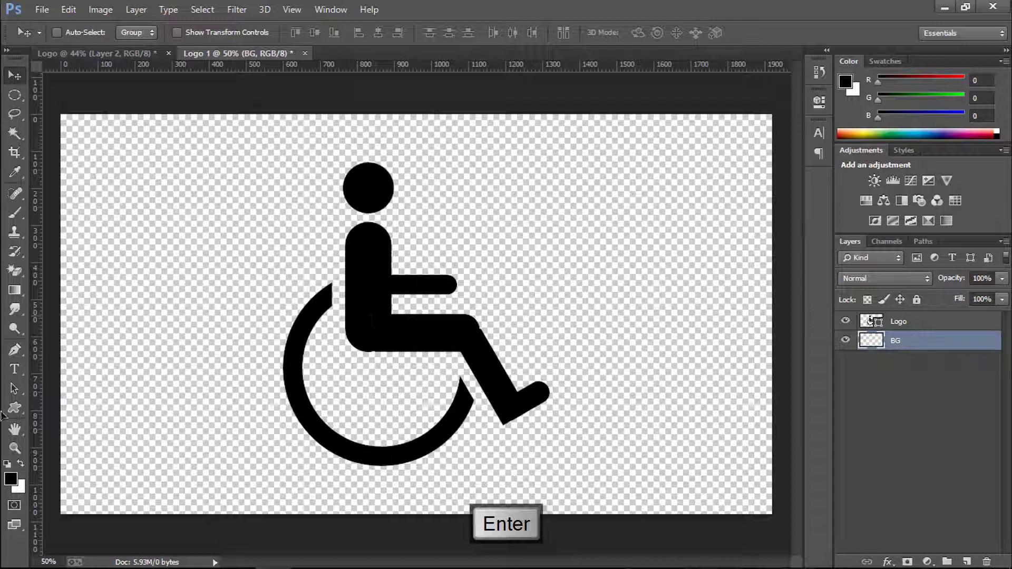
key(ctrl+BackSpace)
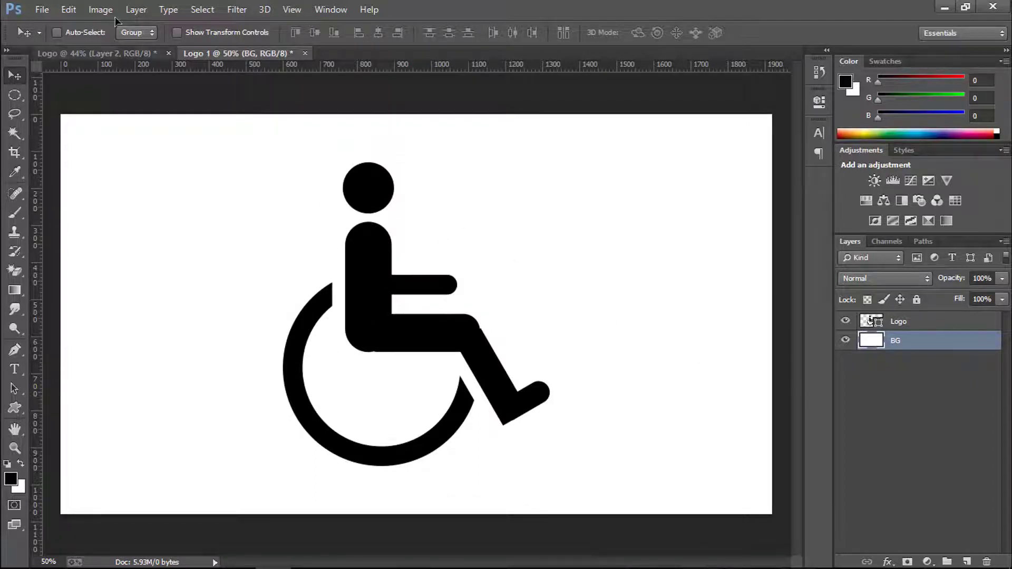
Create a 3D extrusion from the Logo layer's path, switch to the 3D workspace, and show the 3D scene's contents
click(267, 10)
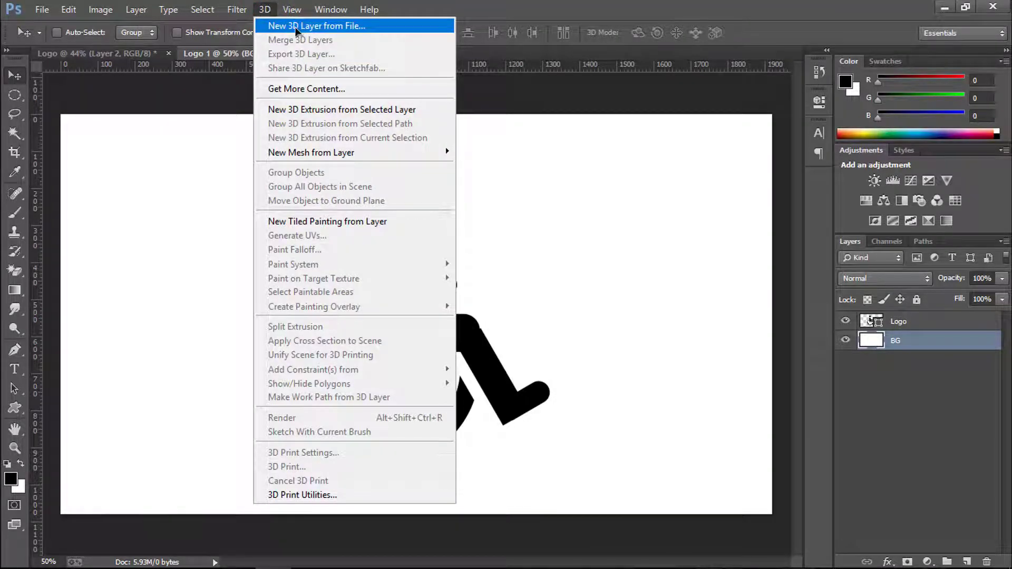
click(264, 11)
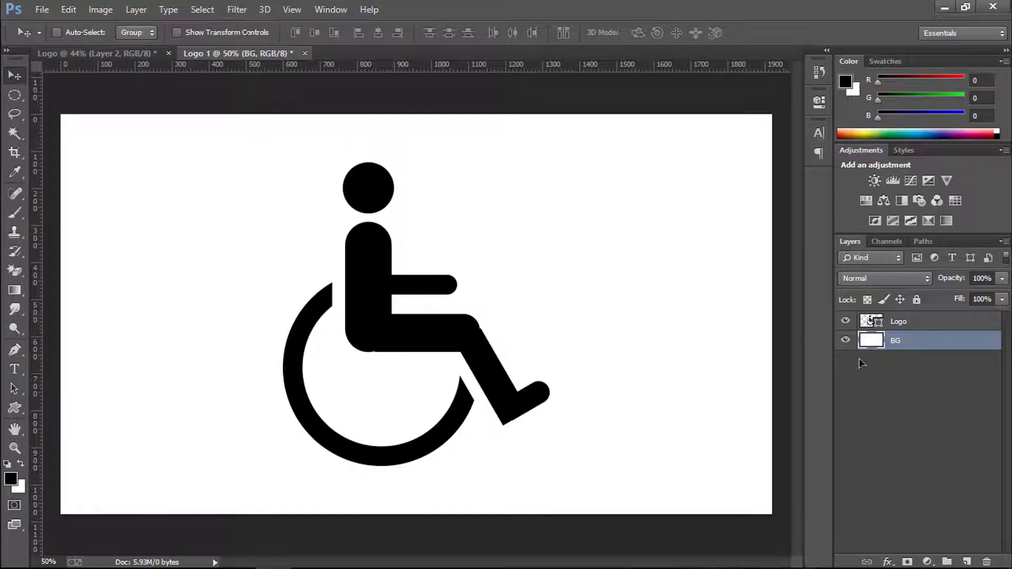
click(896, 323)
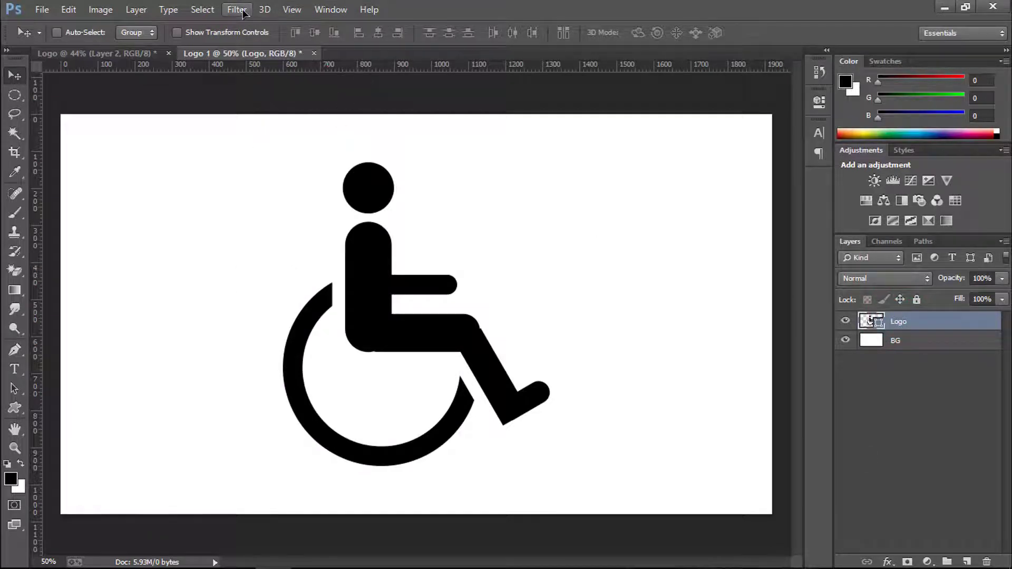
click(263, 15)
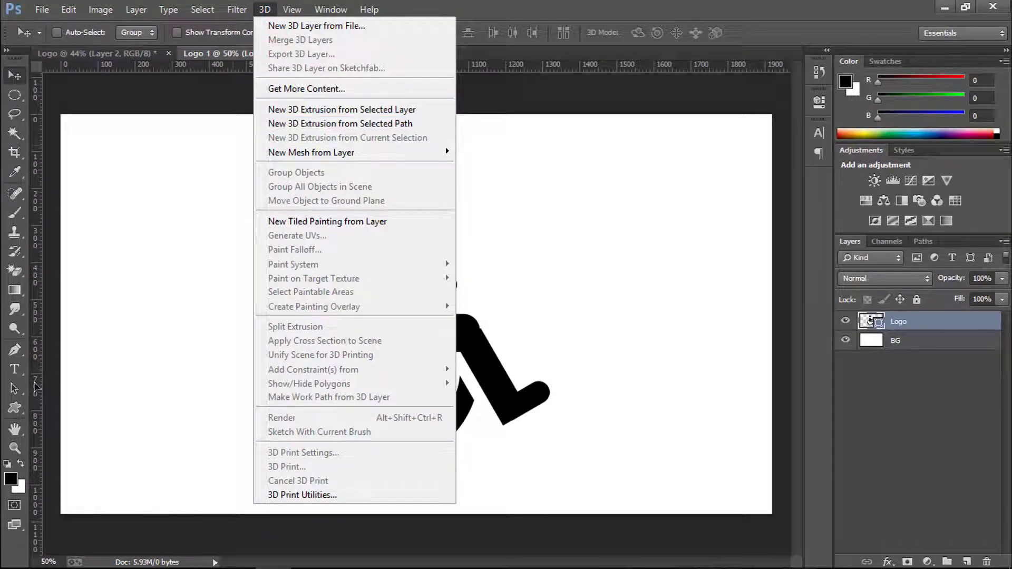
click(15, 407)
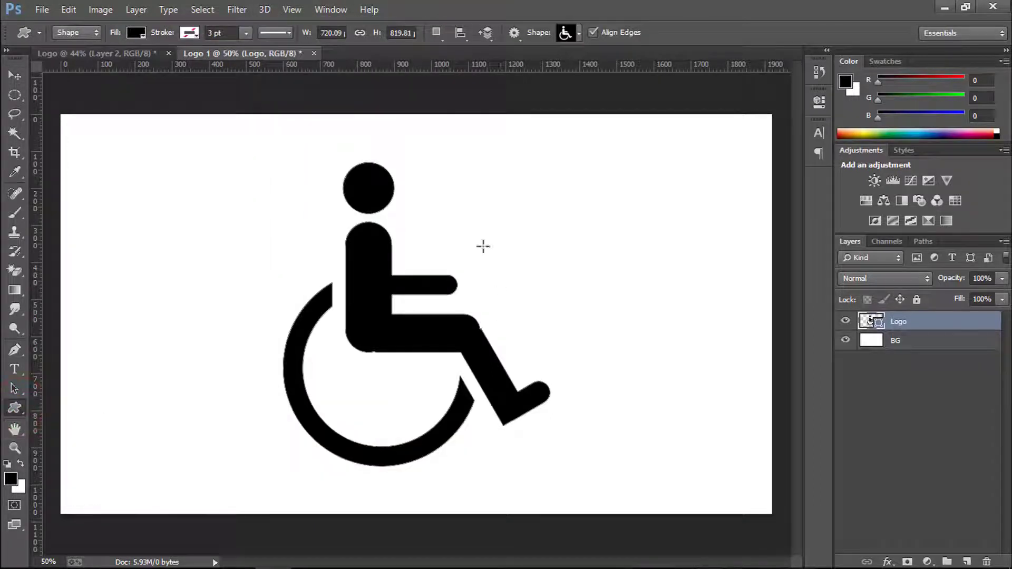
click(265, 11)
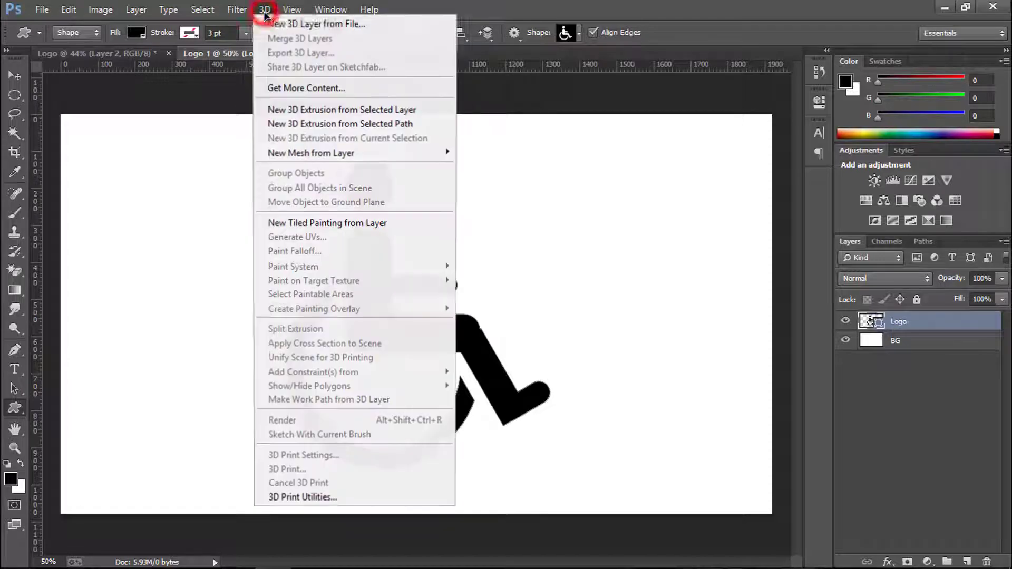
click(323, 129)
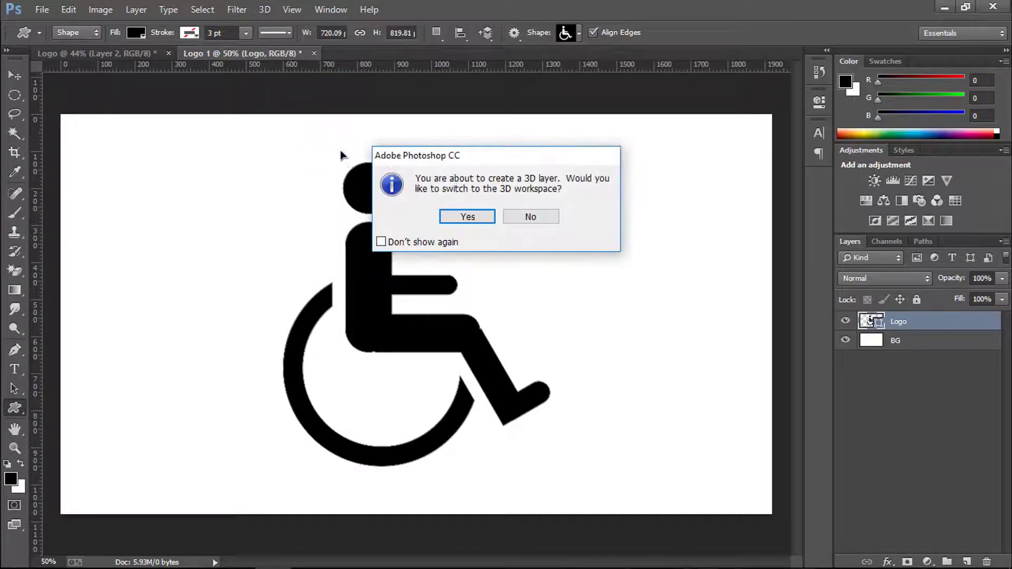
click(459, 218)
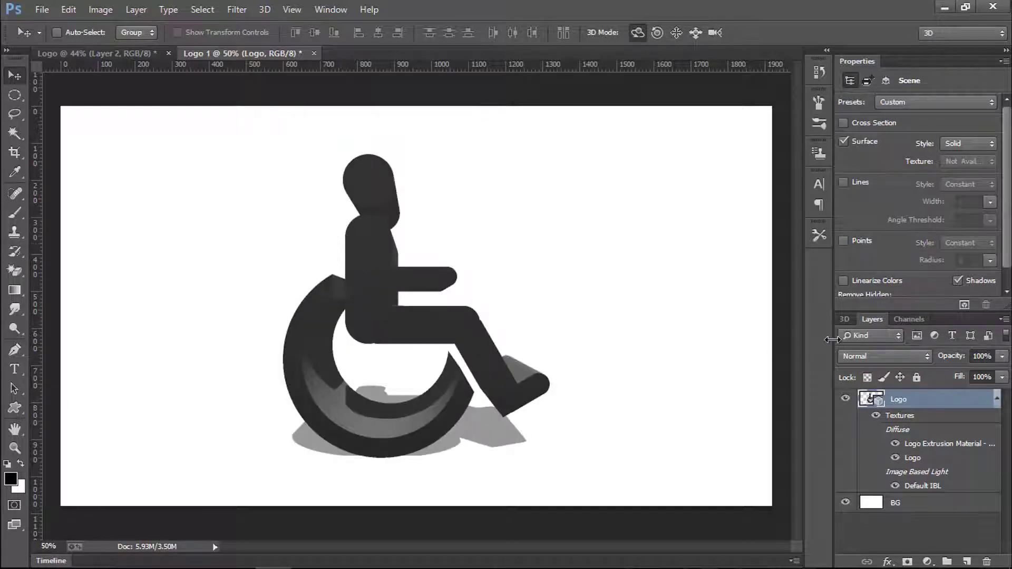
click(843, 320)
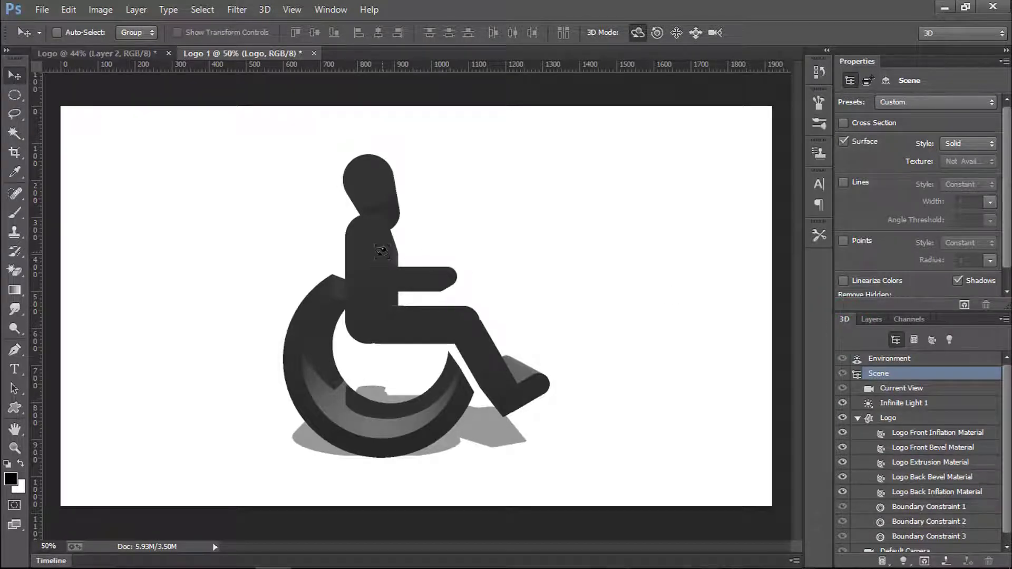
click(266, 11)
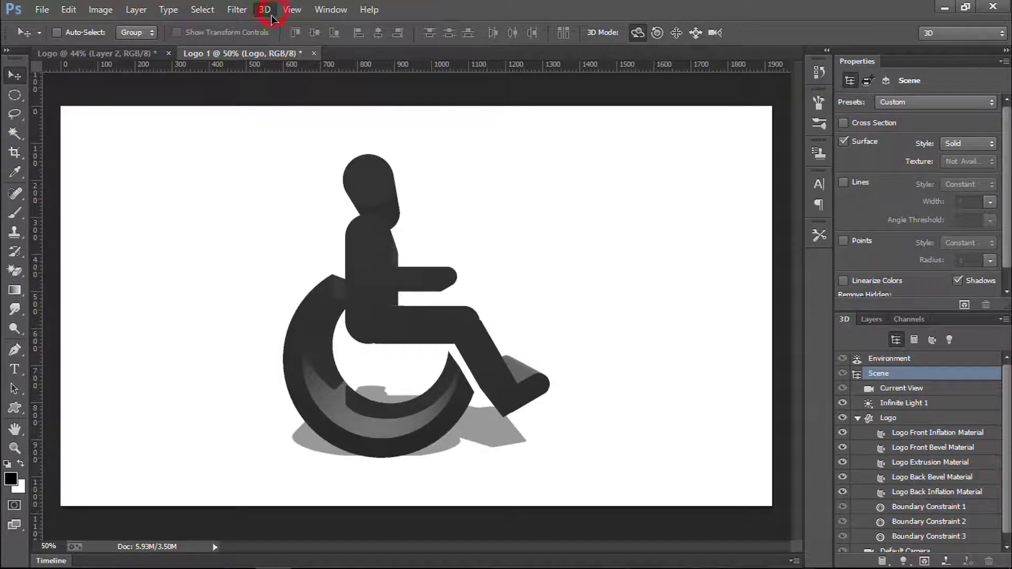
click(269, 13)
click(265, 12)
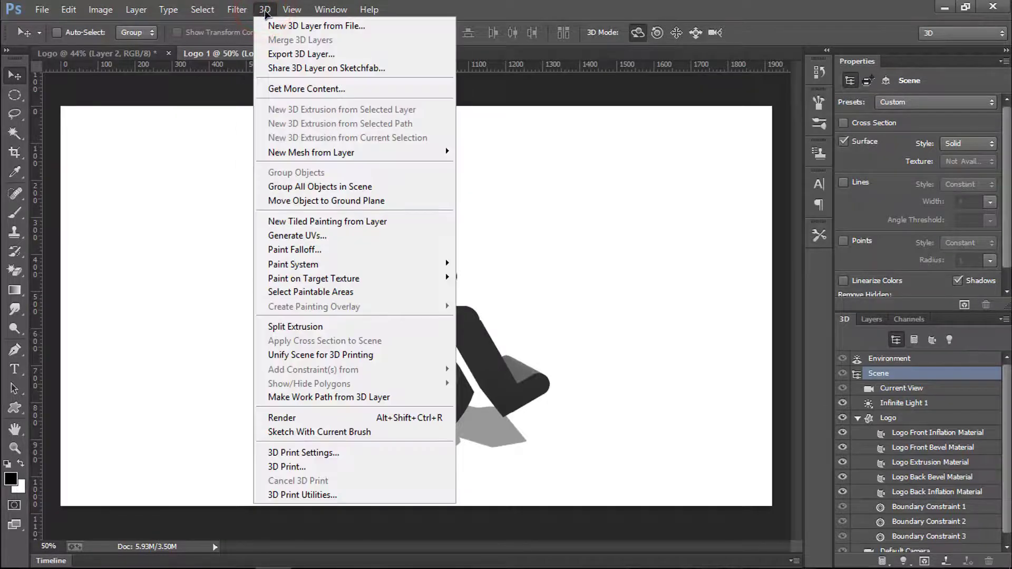
click(265, 8)
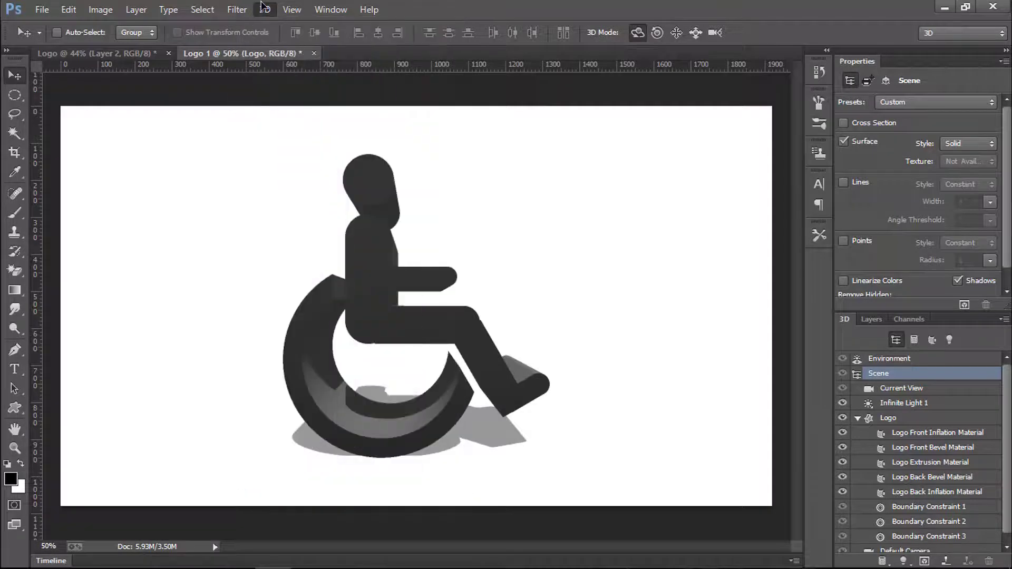
click(265, 9)
click(265, 9)
click(265, 9)
click(266, 8)
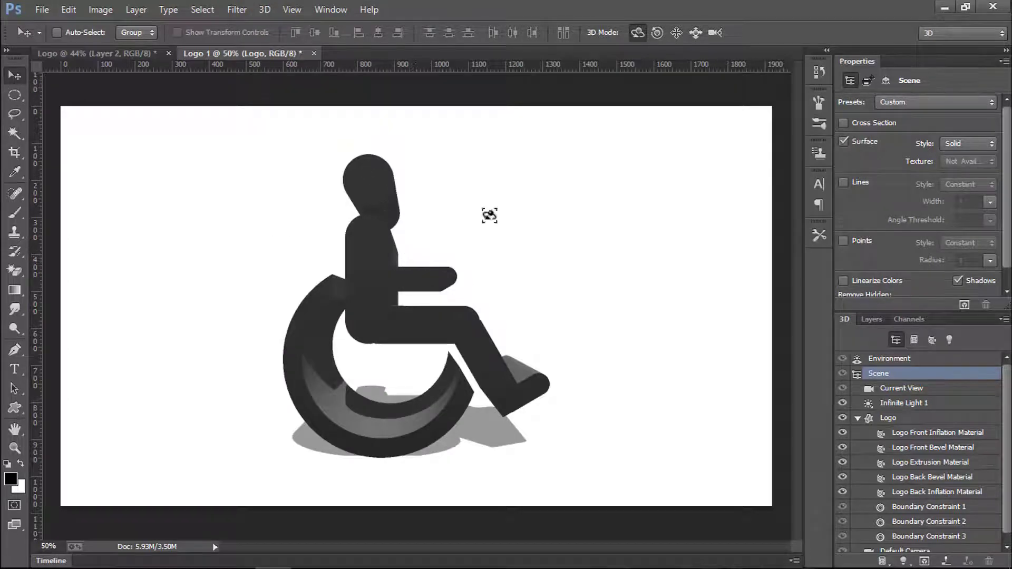
Try extrusion depths of 1200 px and 800 px on the Logo mesh, and settle on 900 px
click(896, 418)
scroll(889, 418, down, 1)
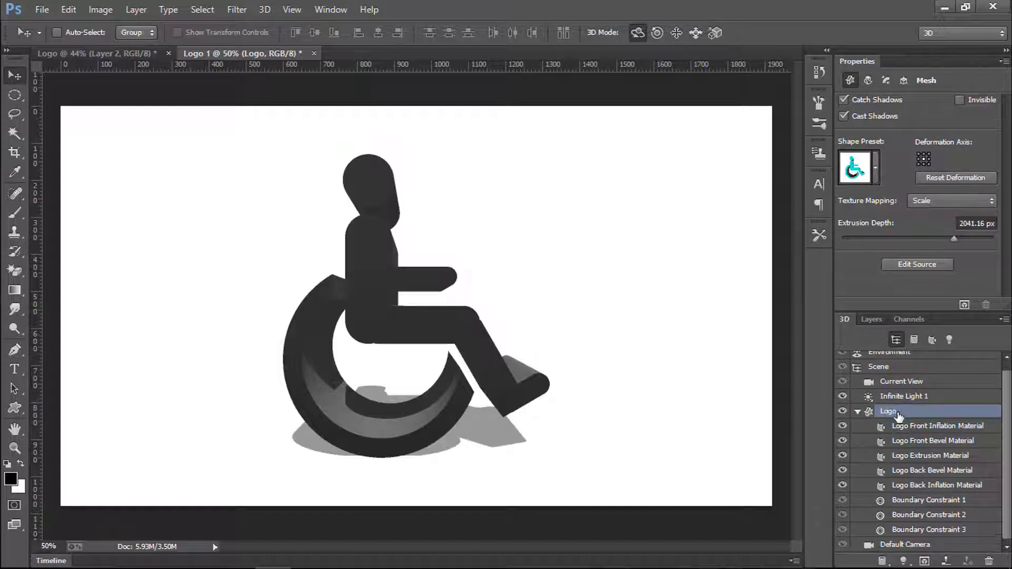
click(967, 224)
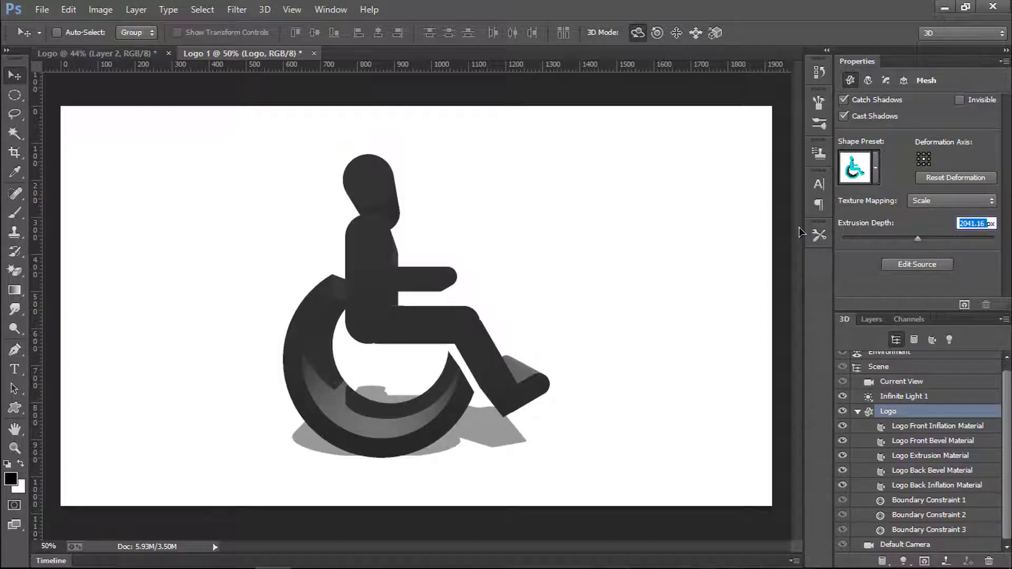
text(1200)
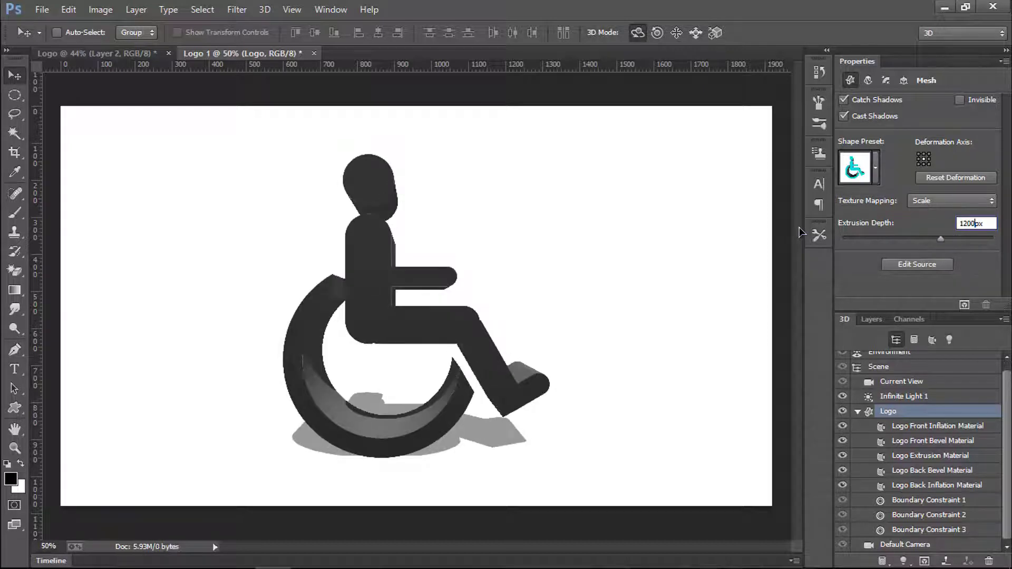
key(BackSpace)
key(BackSpace)
key(BackSpace)
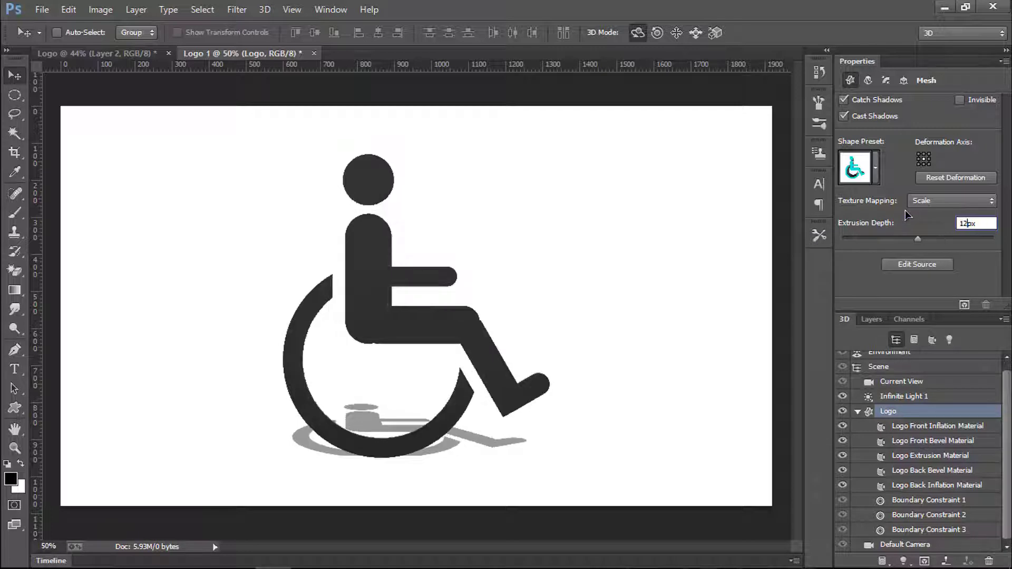
text(800)
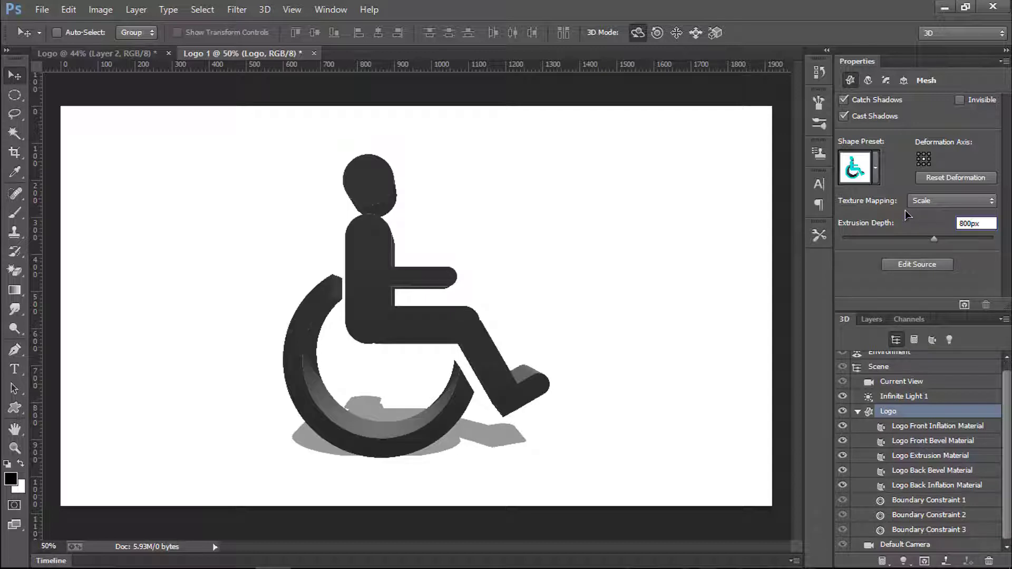
key(BackSpace)
key(BackSpace)
key(BackSpace)
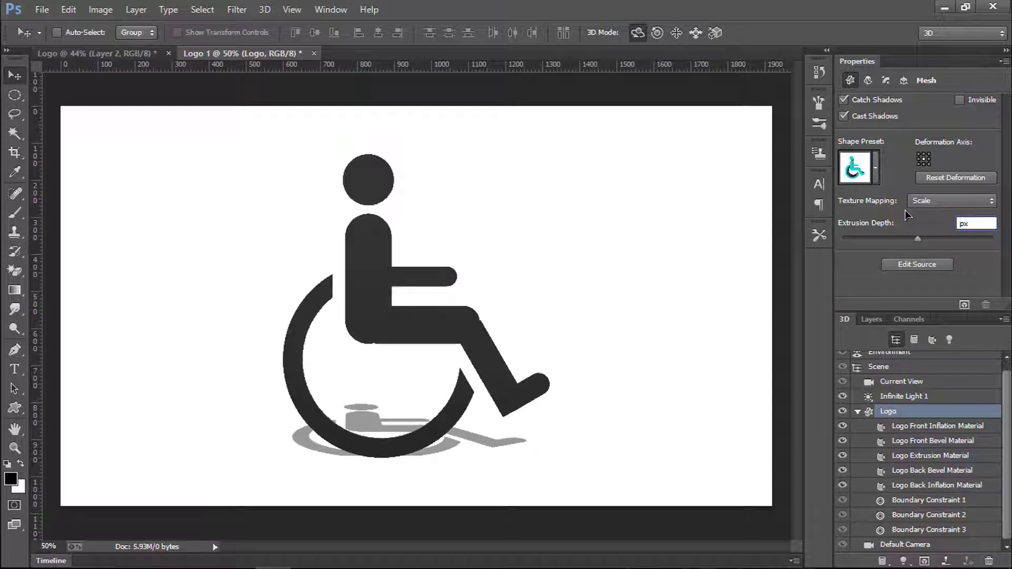
text(900)
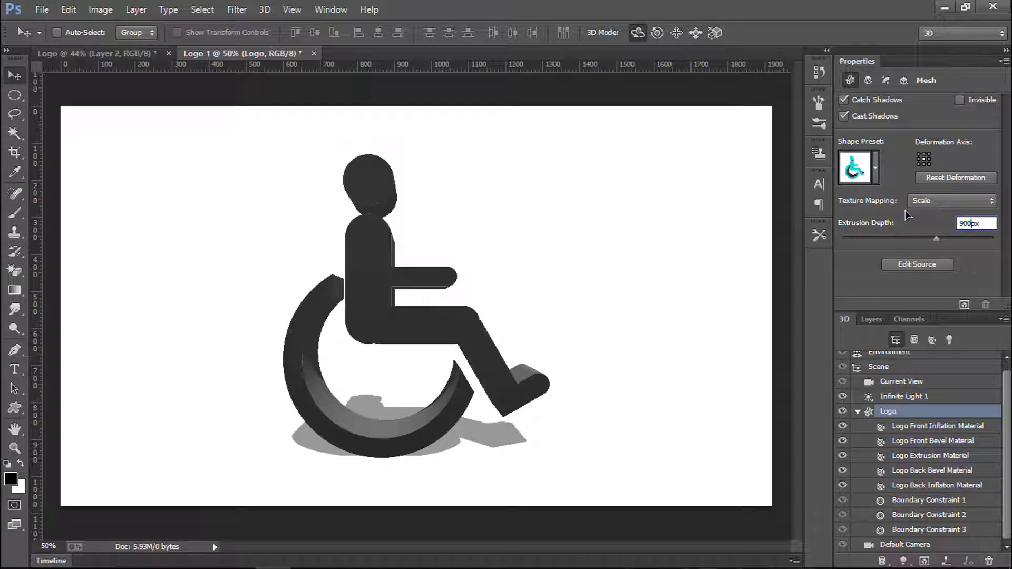
key(Return)
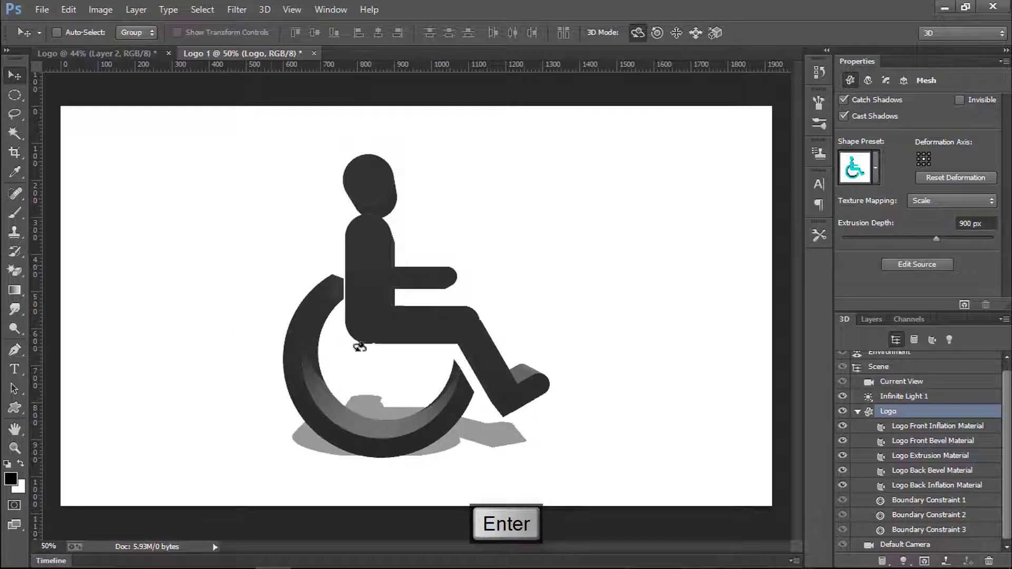
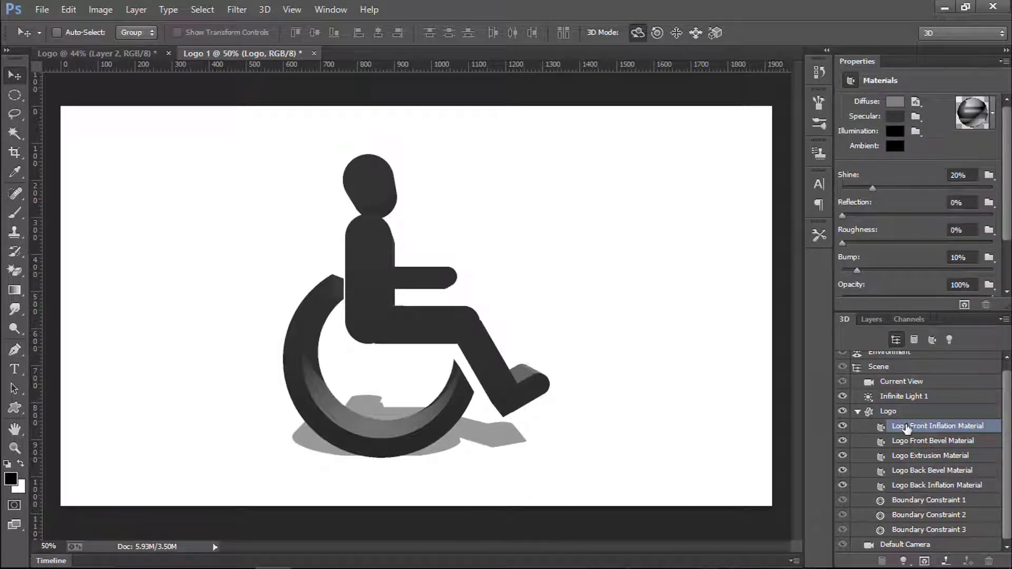
Set the specular color of the Logo Front Inflation Material to bright blue, RGB 0, 162, 255
click(895, 116)
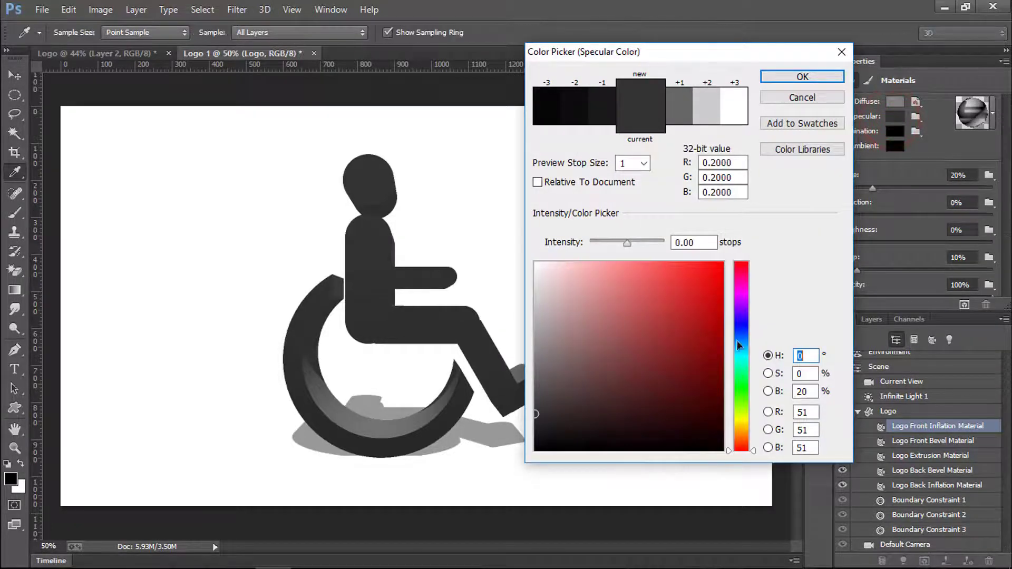
mouse_move(741, 377)
mouse_down()
mouse_move(742, 397)
mouse_move(741, 356)
mouse_move(741, 366)
mouse_up()
drag(697, 324, 730, 231)
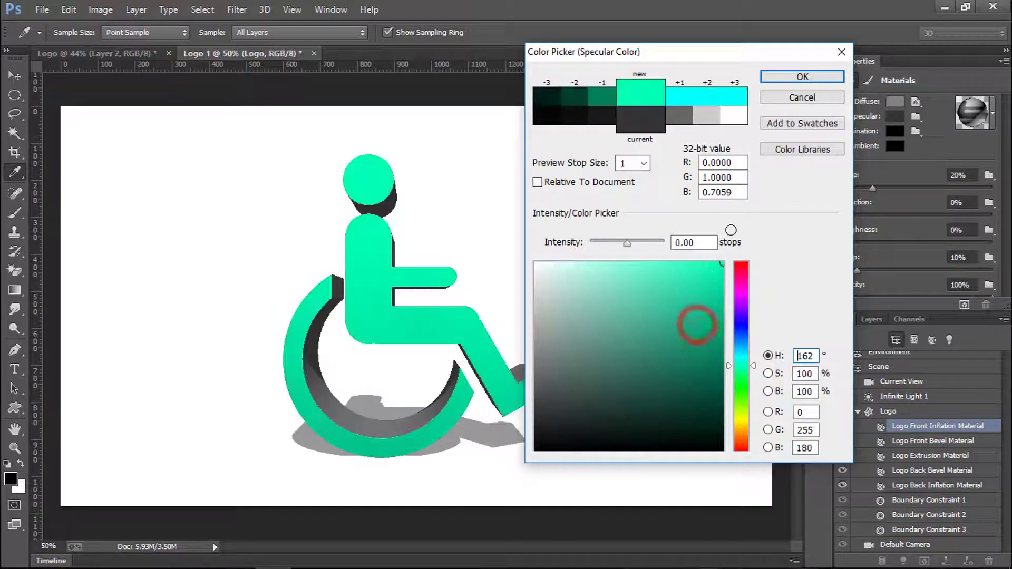
click(741, 349)
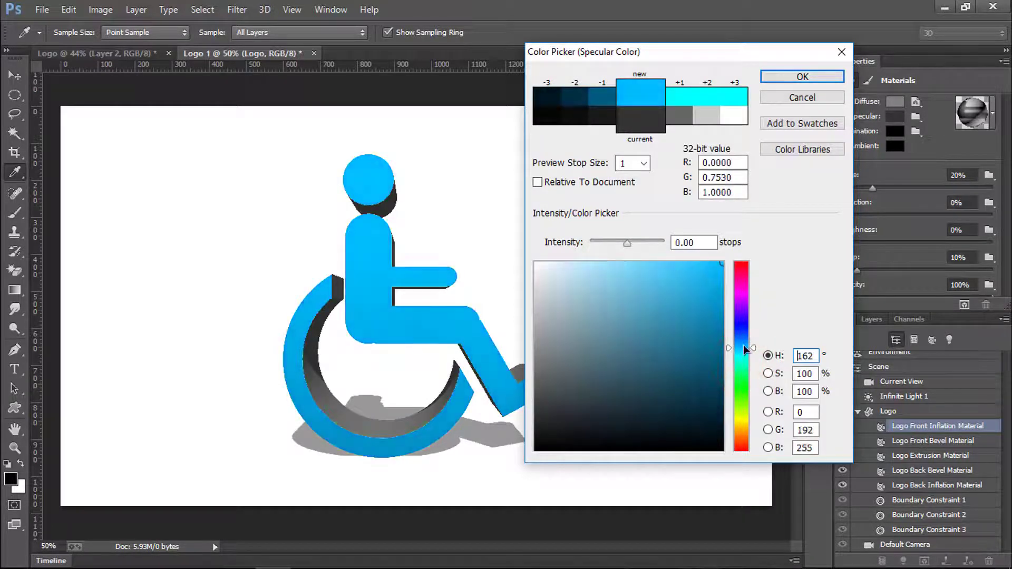
click(743, 345)
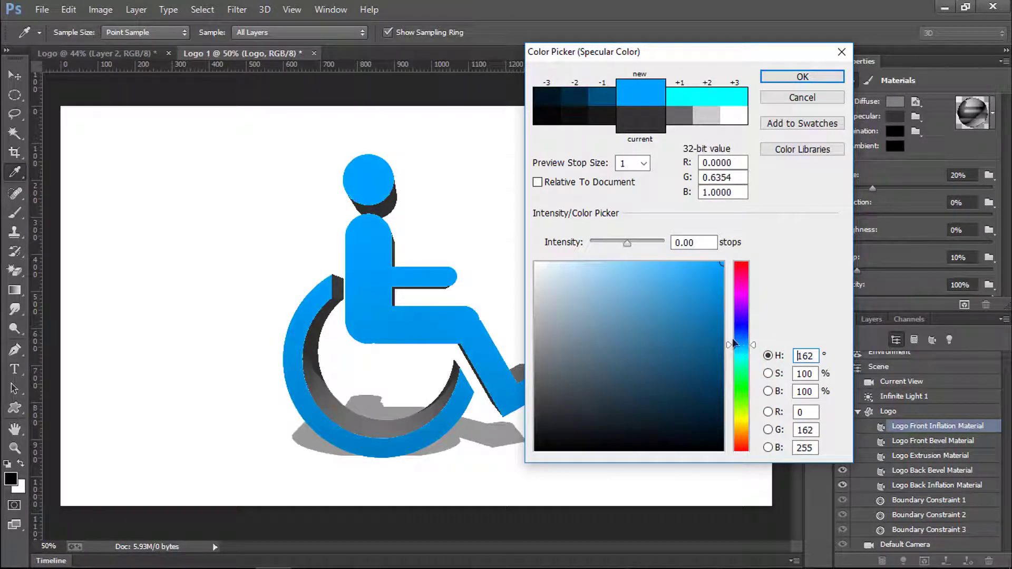
click(795, 78)
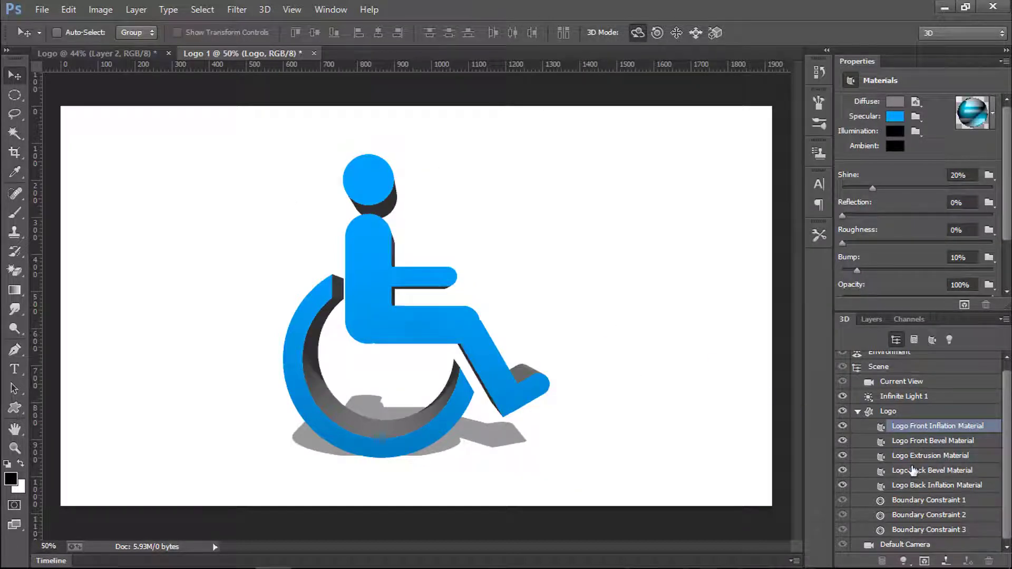
Set the diffuse color of the Logo Extrusion, Back Bevel and Back Inflation Materials to yellow, RGB 234, 255, 0
click(914, 484)
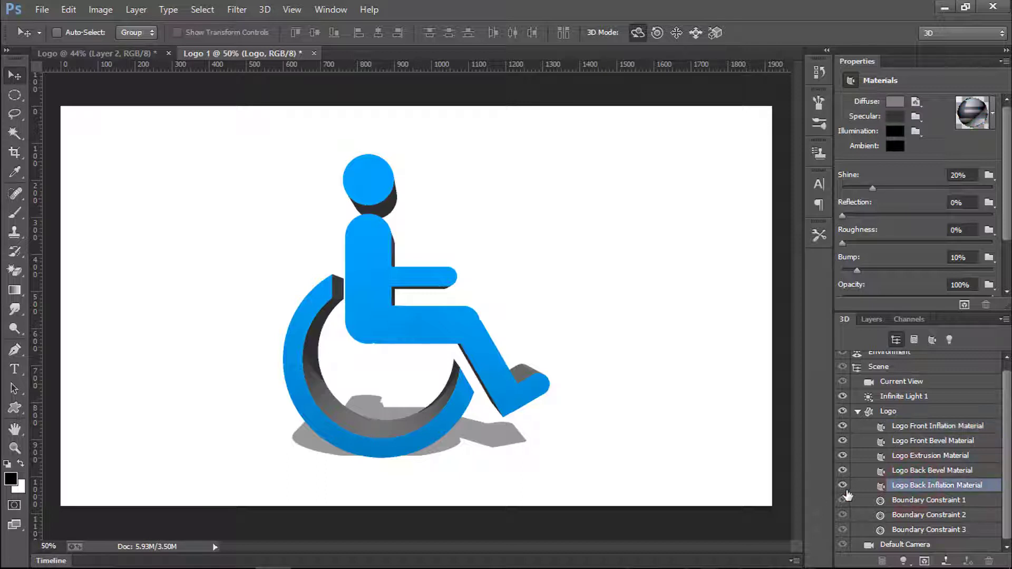
shift+click(928, 476)
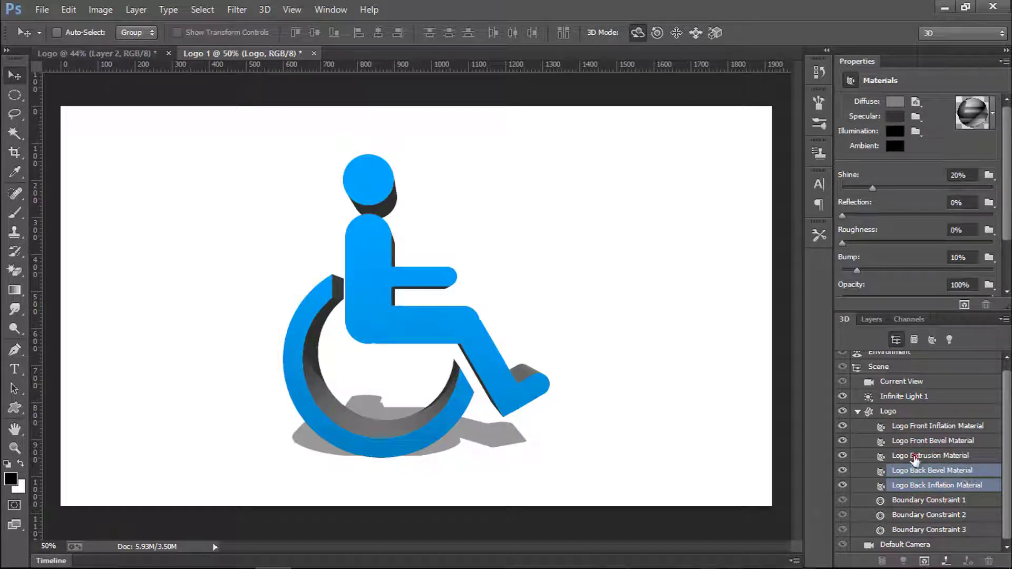
shift+click(914, 460)
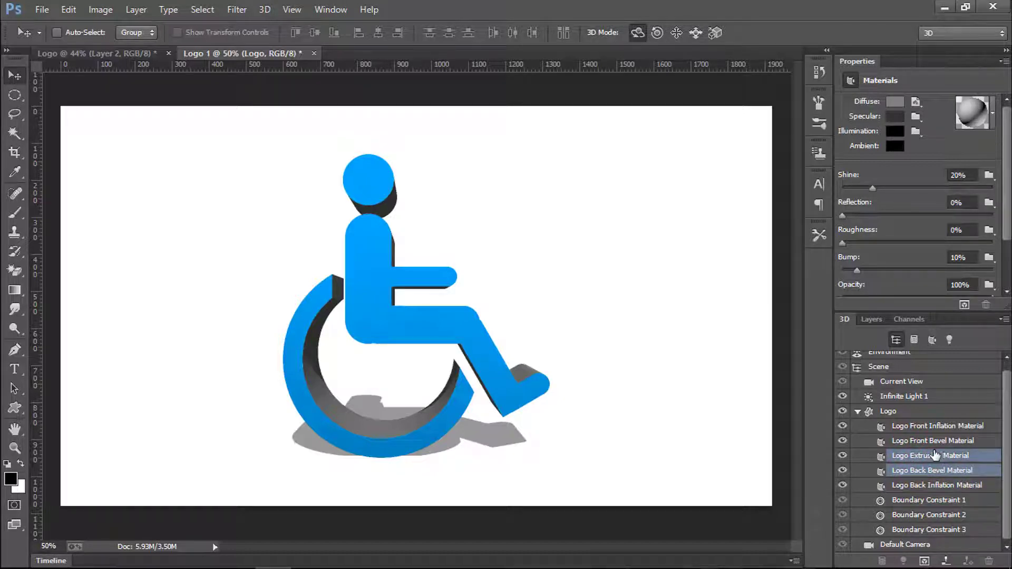
shift+click(918, 486)
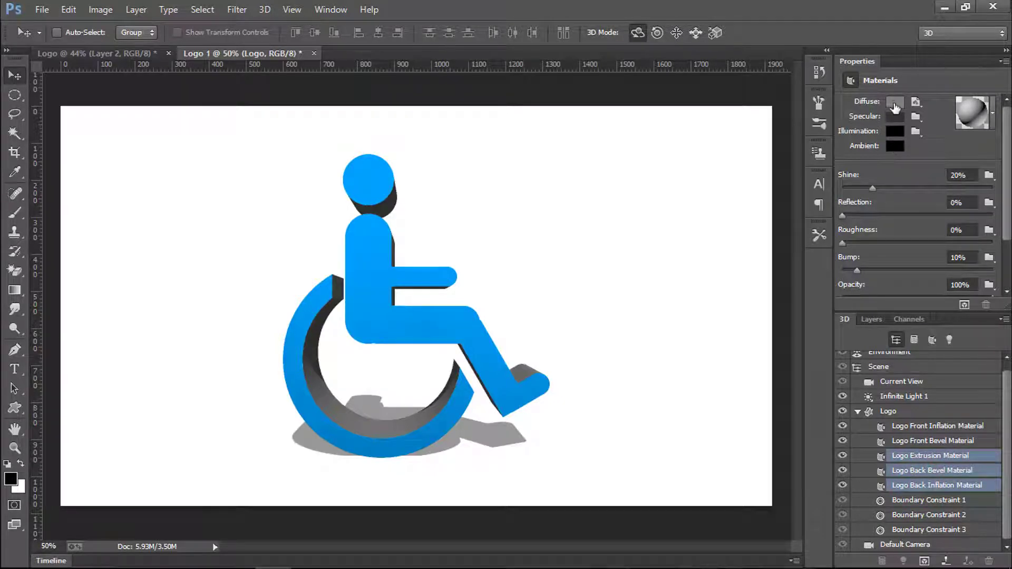
click(894, 103)
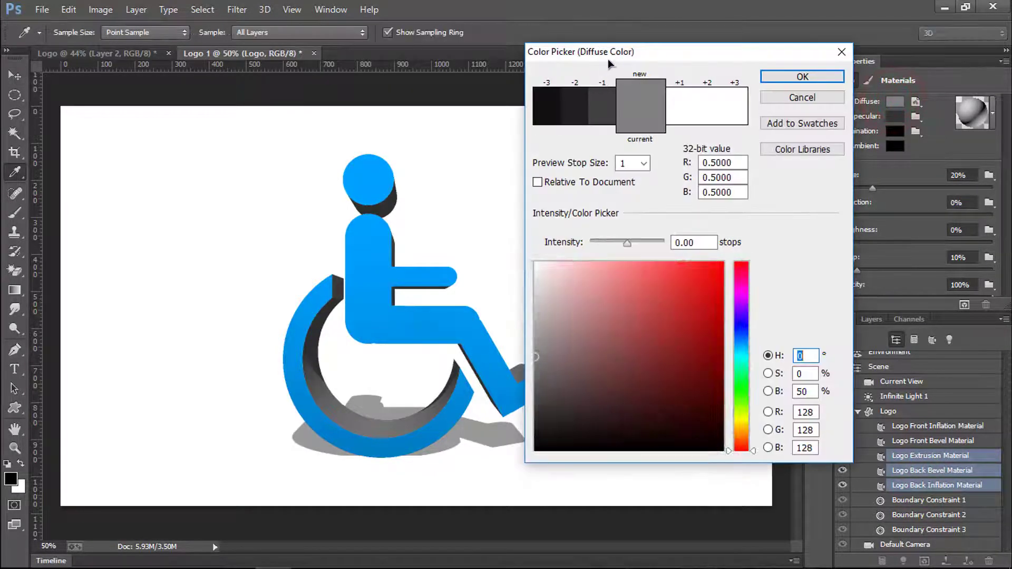
drag(654, 62, 687, 62)
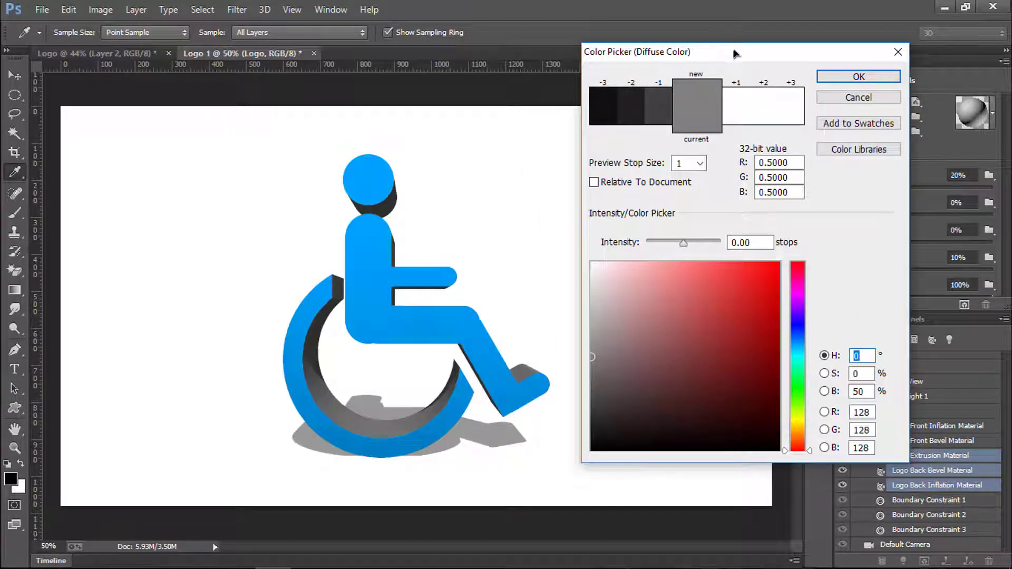
drag(763, 292, 789, 280)
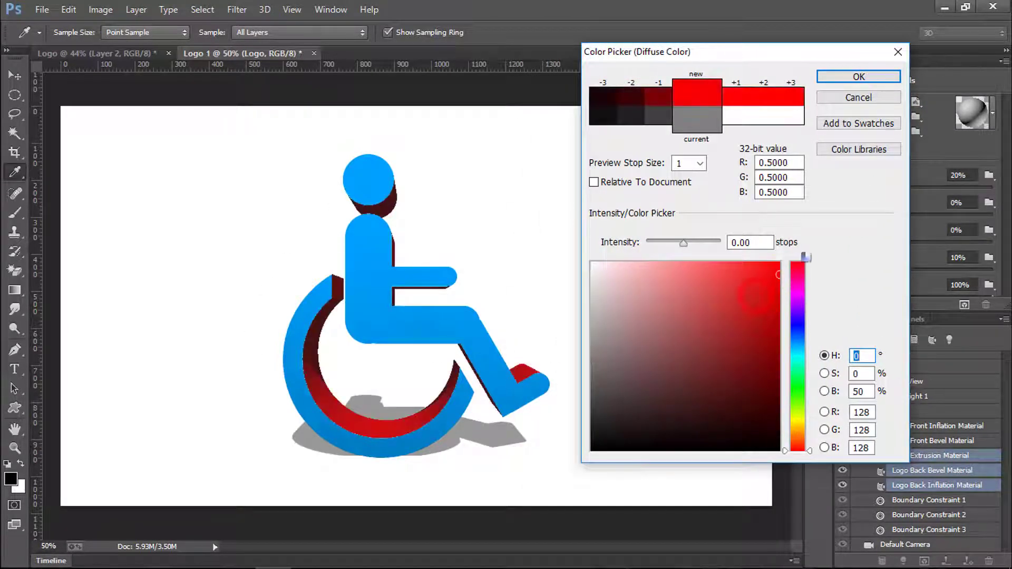
mouse_move(807, 425)
mouse_down()
mouse_move(799, 435)
mouse_move(798, 404)
mouse_move(798, 417)
mouse_up()
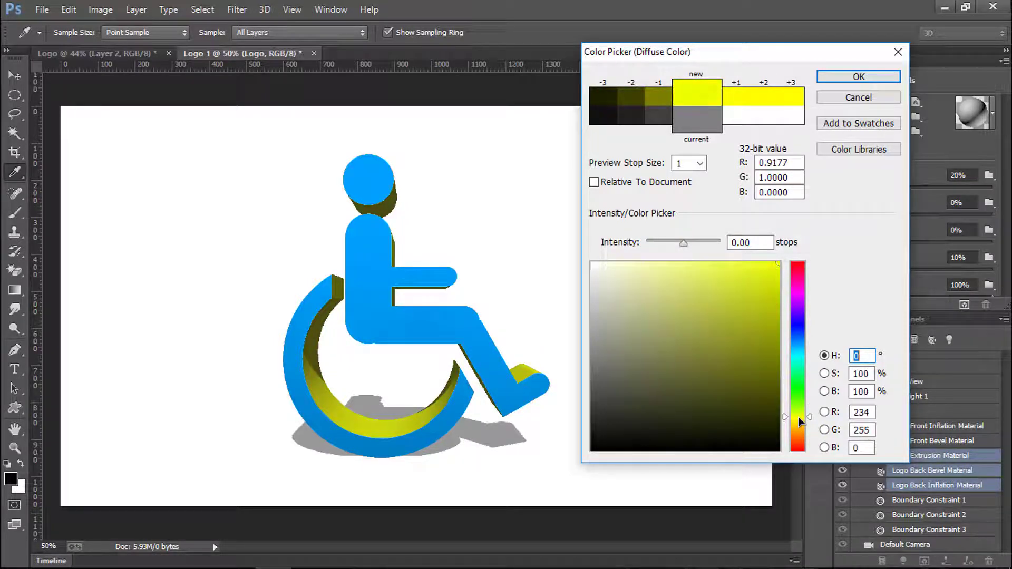
click(849, 76)
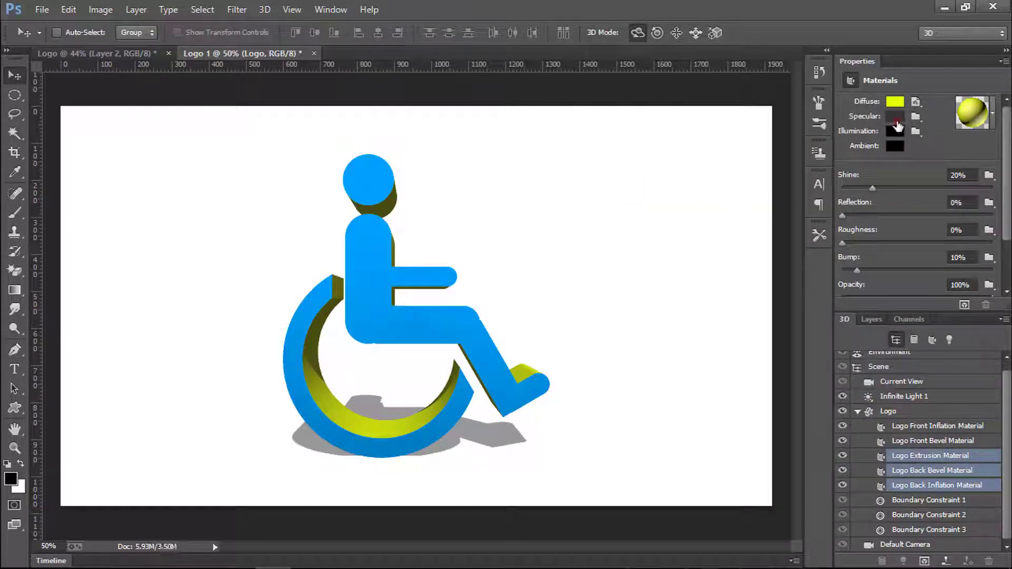
Give the selected extrusion and back materials a lime specular color, RGB 167, 253, 0, and set their shine to 50%
click(894, 117)
mouse_move(770, 59)
mouse_down()
mouse_move(611, 56)
mouse_move(756, 56)
mouse_move(585, 26)
mouse_move(848, 94)
mouse_move(785, 65)
mouse_move(823, 67)
mouse_move(778, 49)
mouse_up()
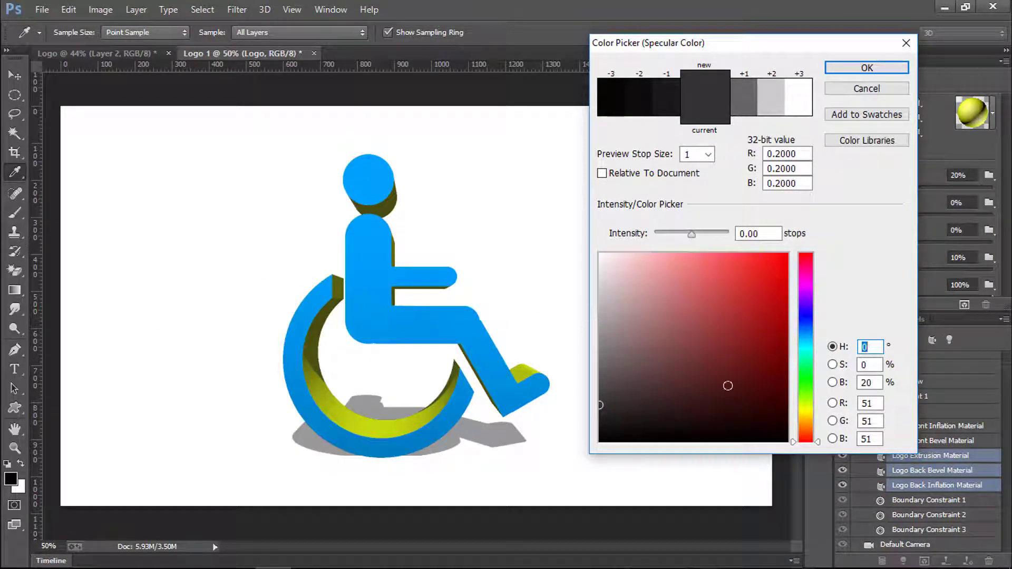
drag(764, 316, 838, 260)
drag(803, 433, 805, 399)
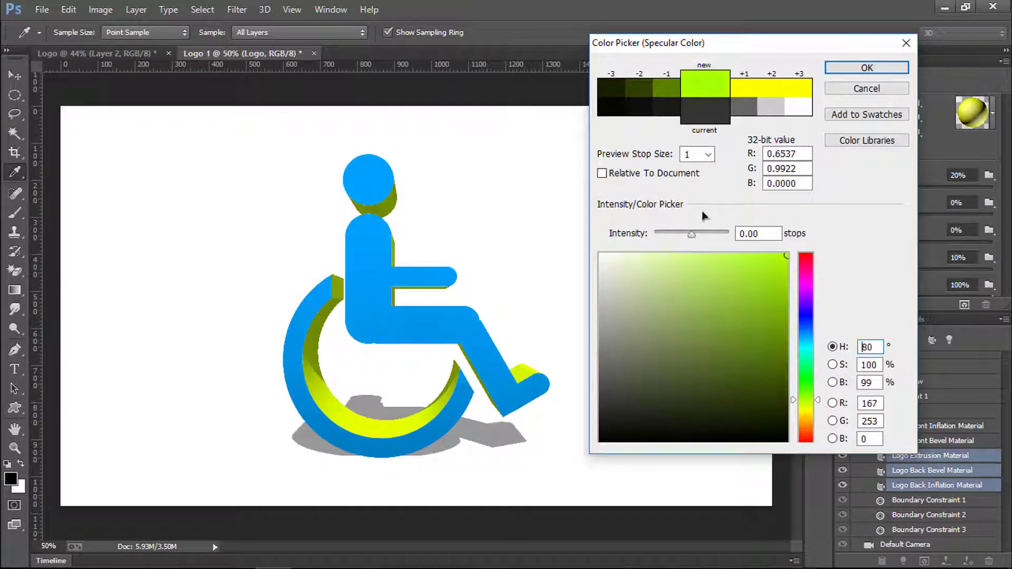
click(868, 68)
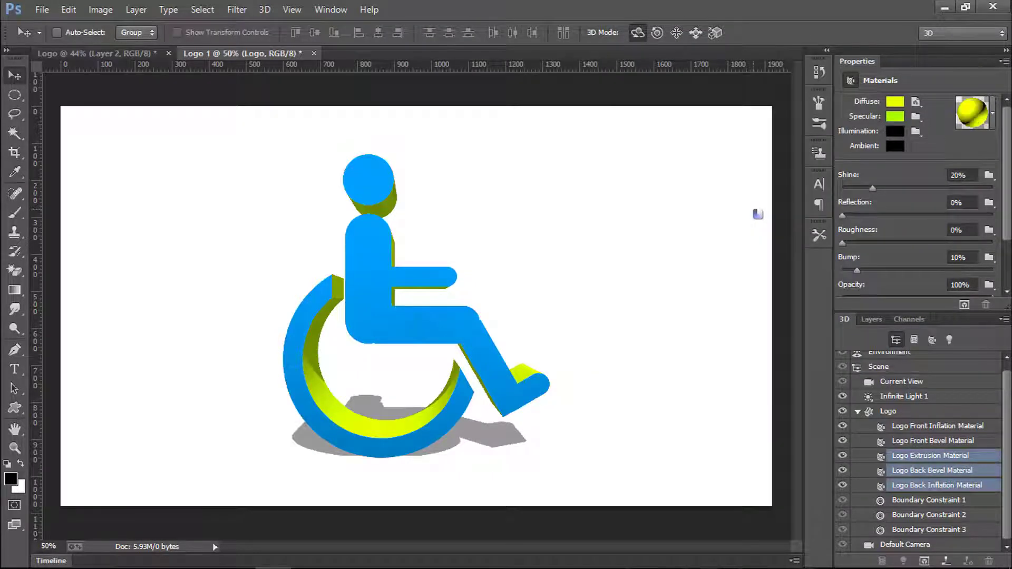
click(914, 189)
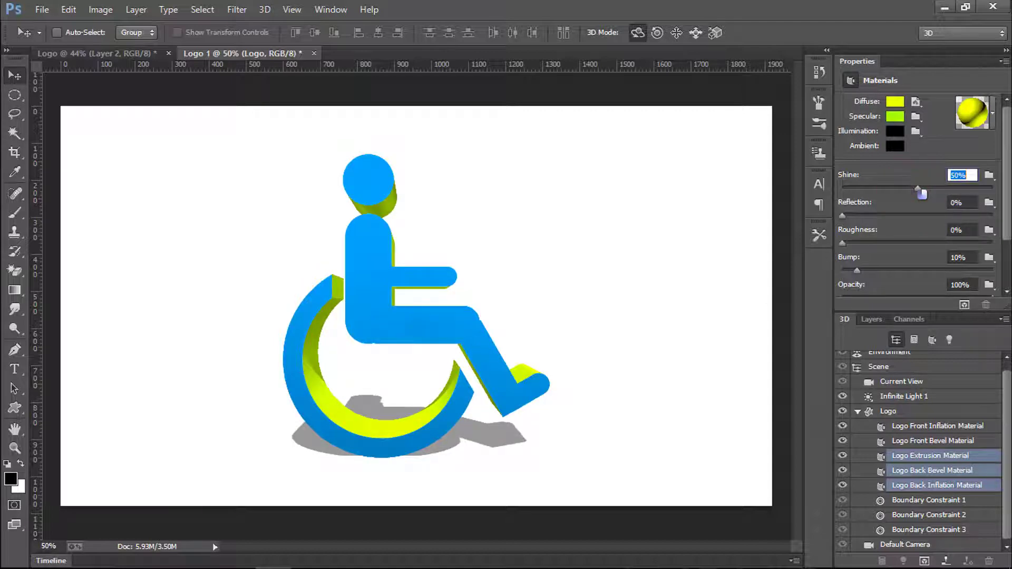
click(859, 412)
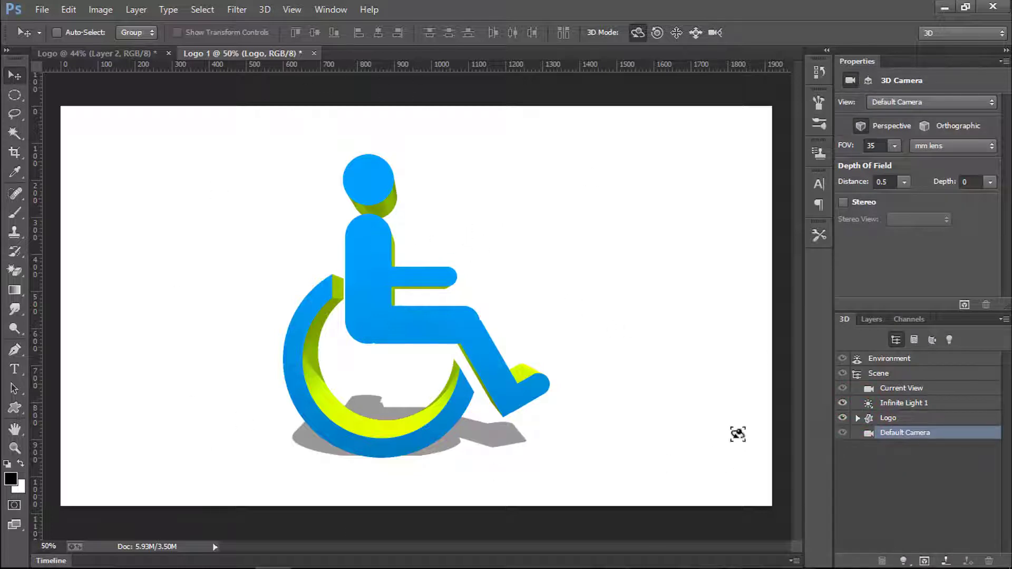
Convert the BG layer into a 3D postcard and collapse the sublists of the BG and Logo layers
click(872, 320)
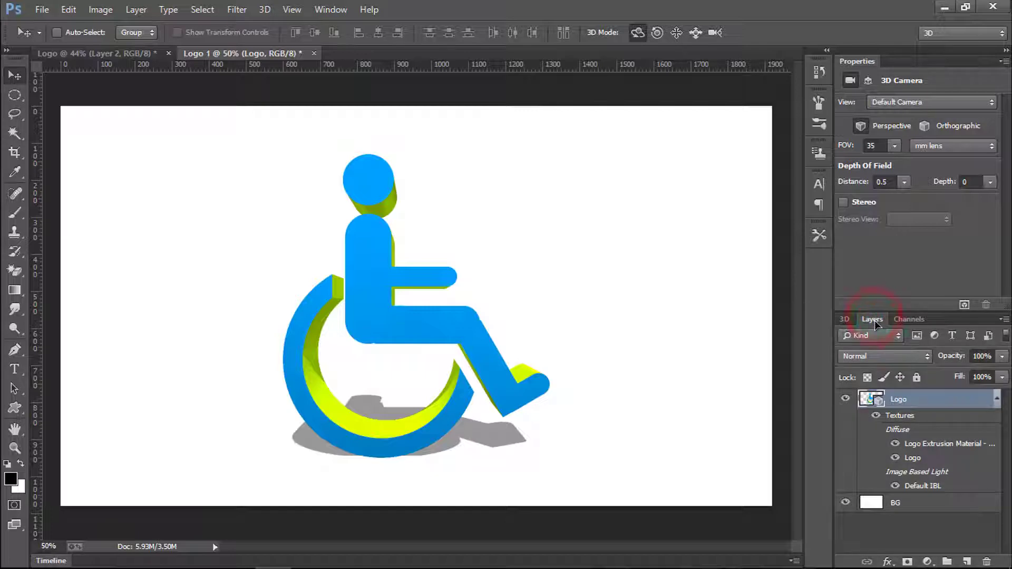
click(907, 503)
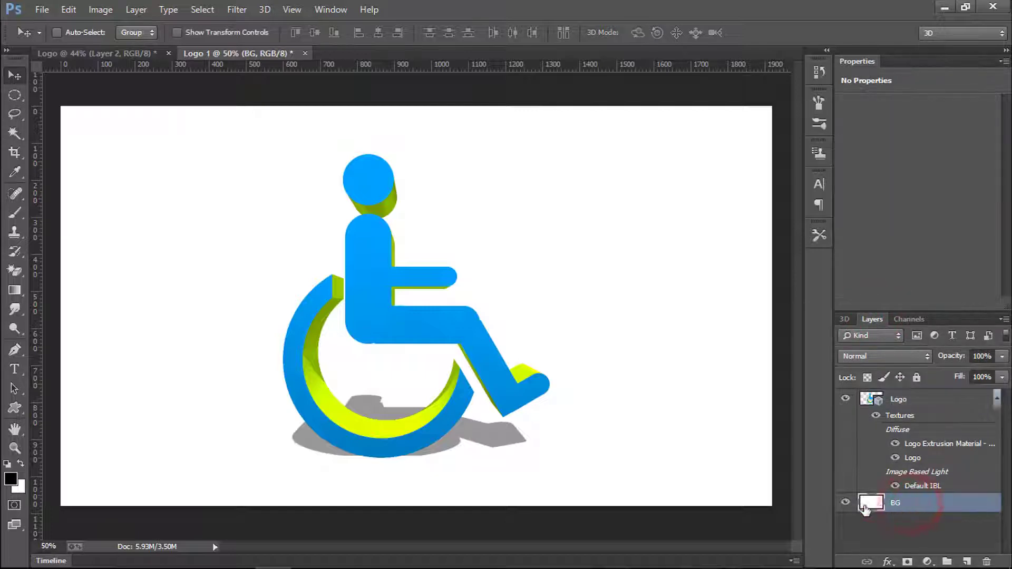
right_click(916, 505)
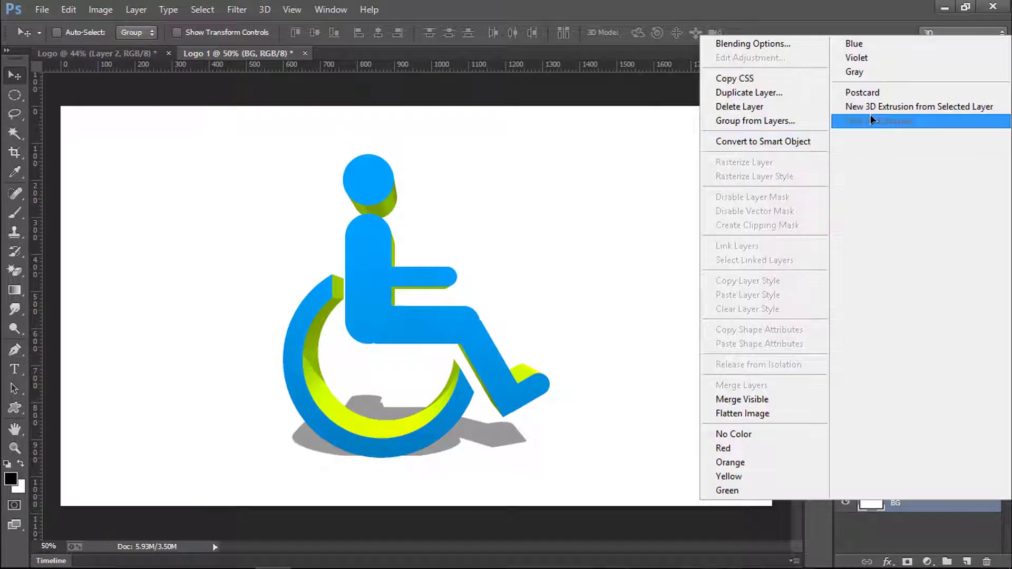
click(861, 99)
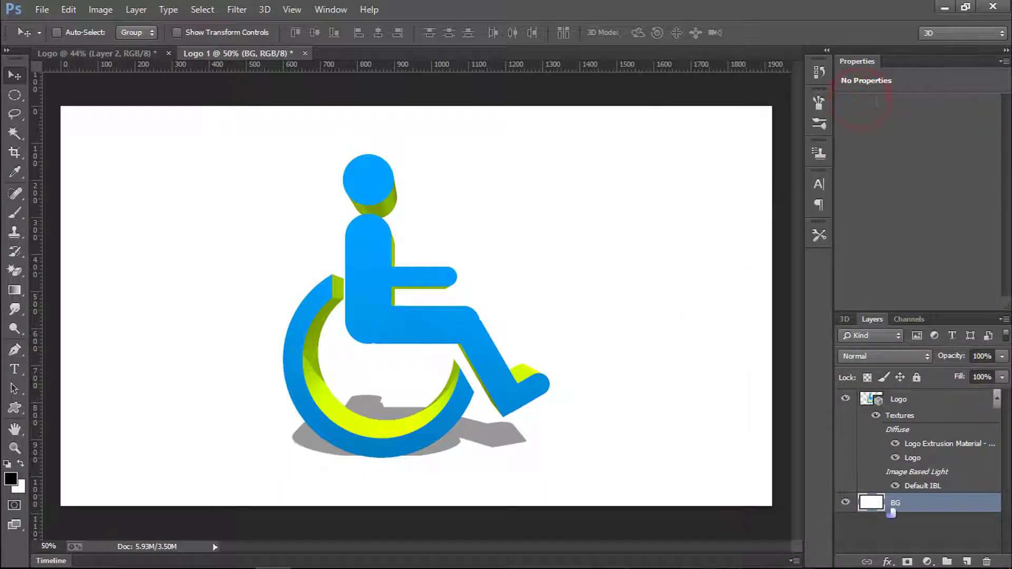
click(998, 504)
click(996, 396)
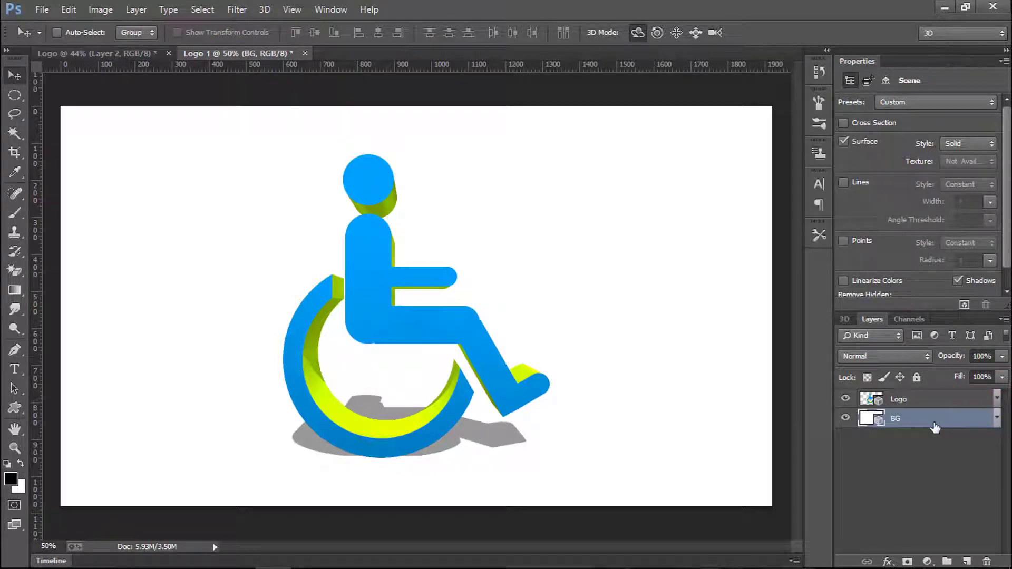
Merge the Logo and BG 3D layers into one layer and look through the combined 3D scene's contents
shift+click(934, 404)
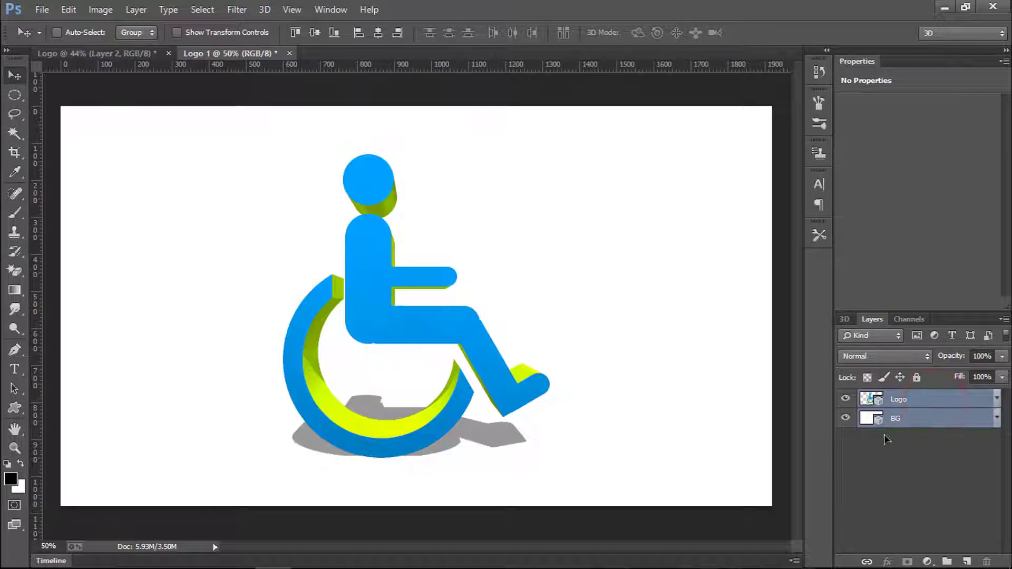
key(ctrl+e)
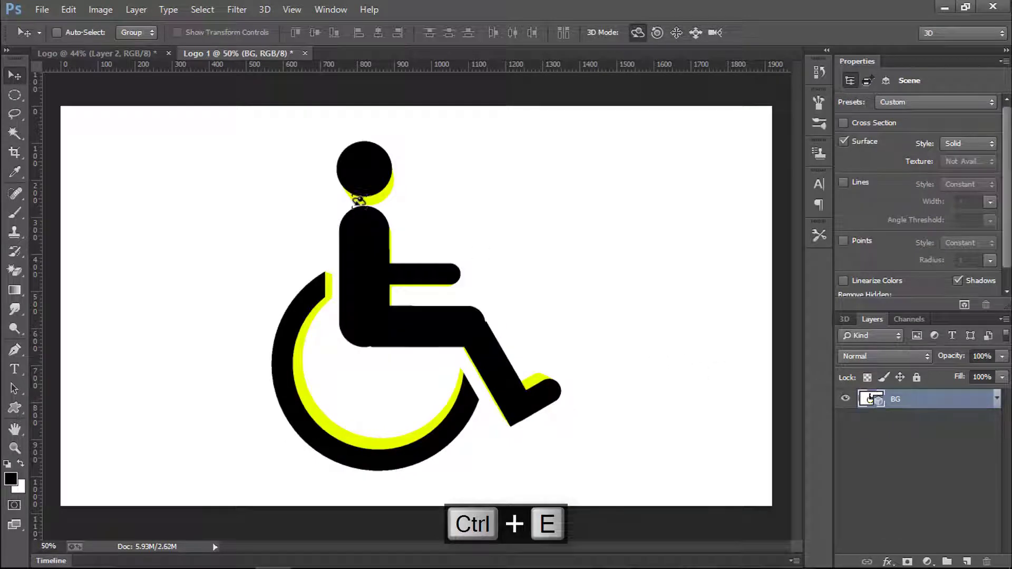
click(846, 320)
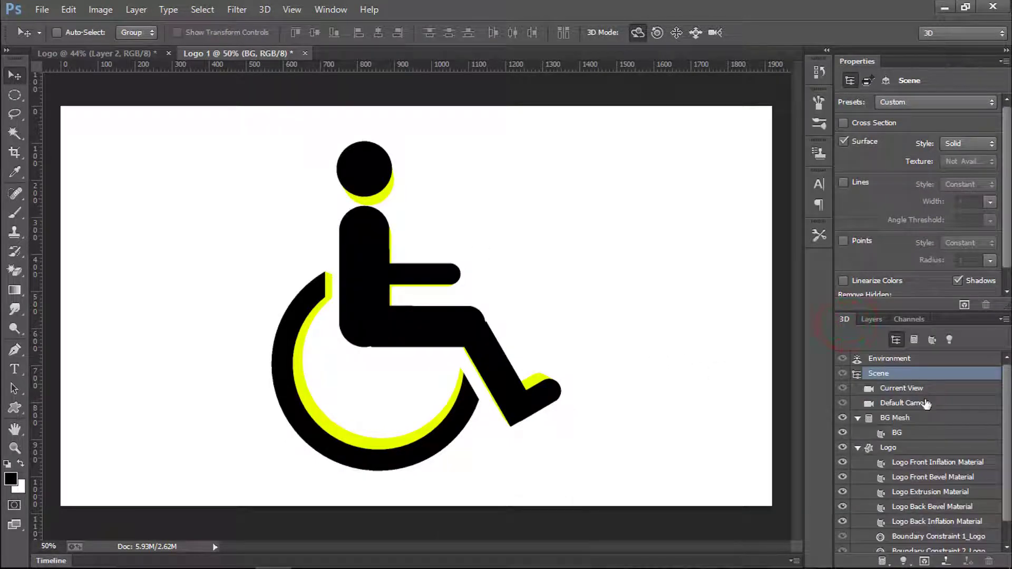
scroll(926, 402, down, 2)
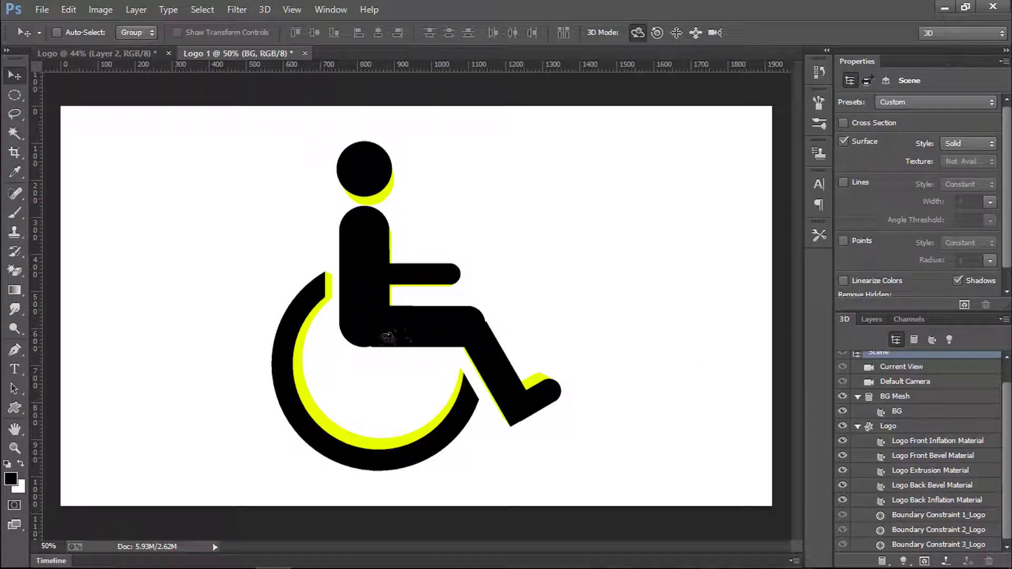
scroll(886, 414, up, 2)
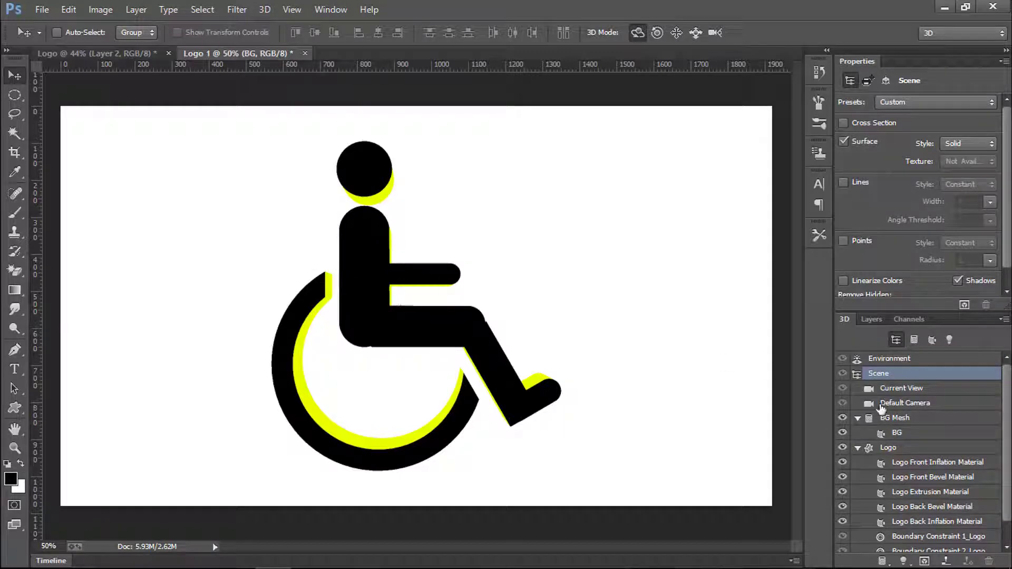
Set the ground plane shadow opacity to 84% in the 3D scene's Environment settings
click(890, 358)
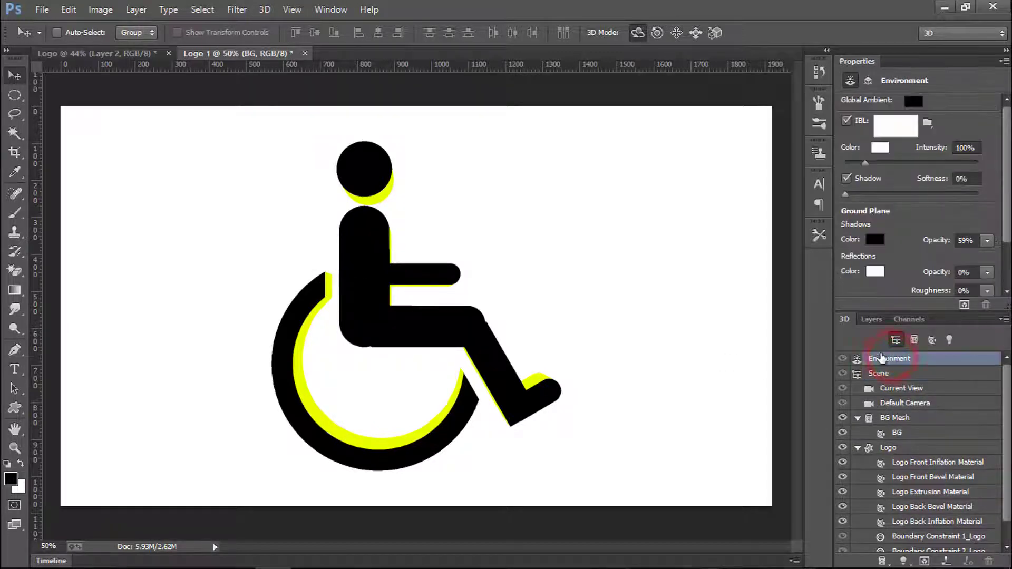
drag(1007, 153, 1007, 172)
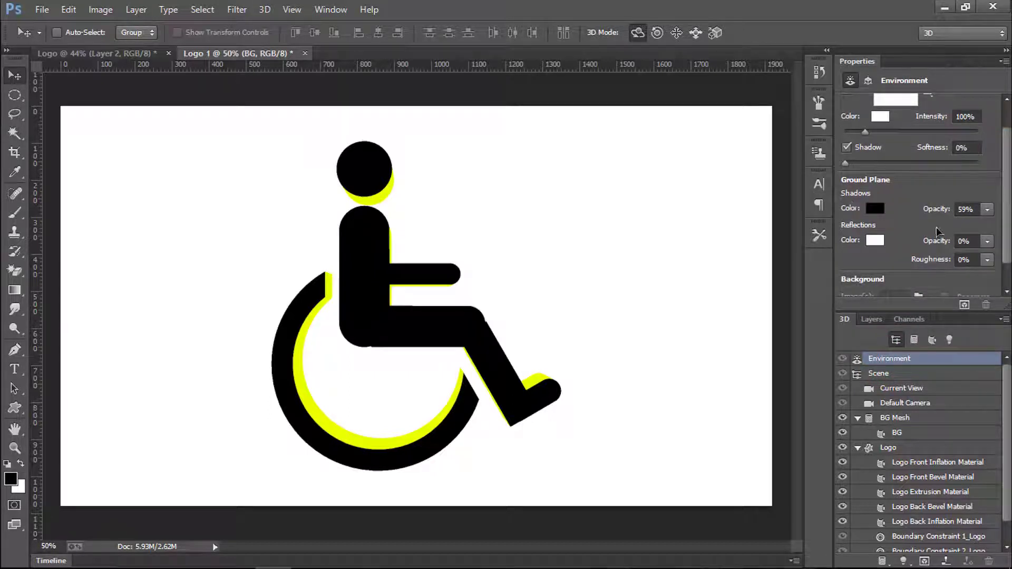
click(988, 212)
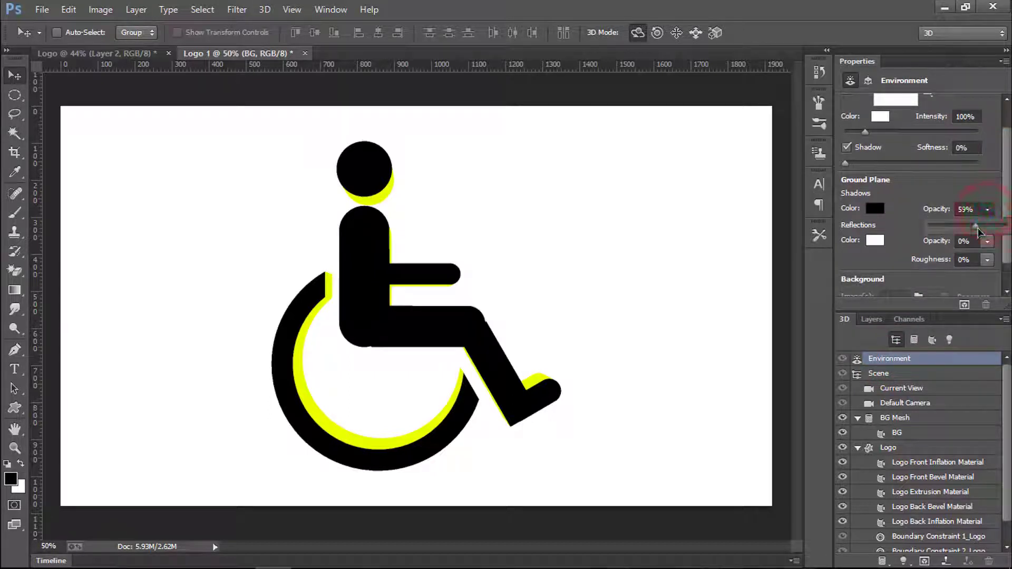
drag(979, 228, 997, 231)
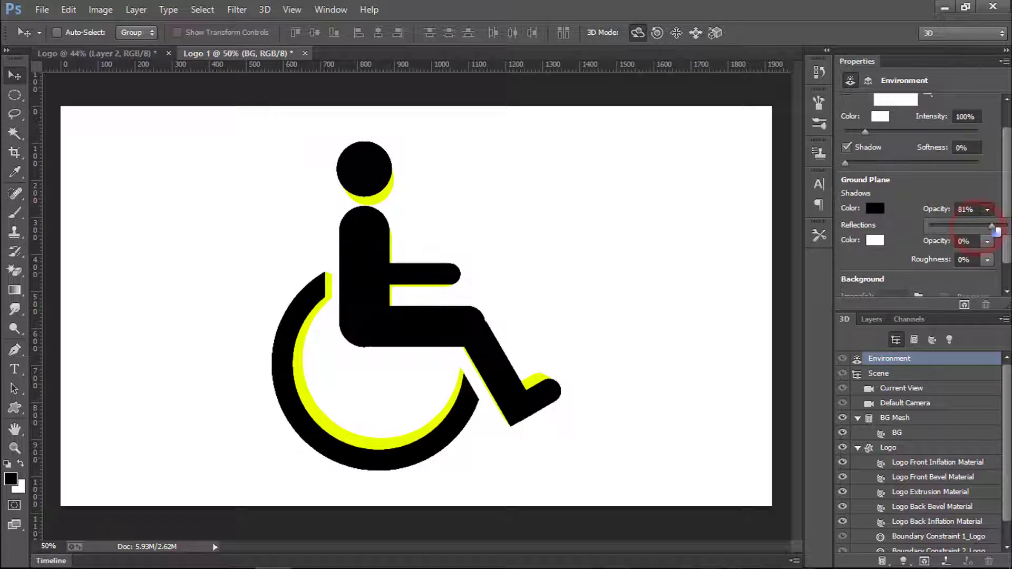
click(965, 209)
text(84)
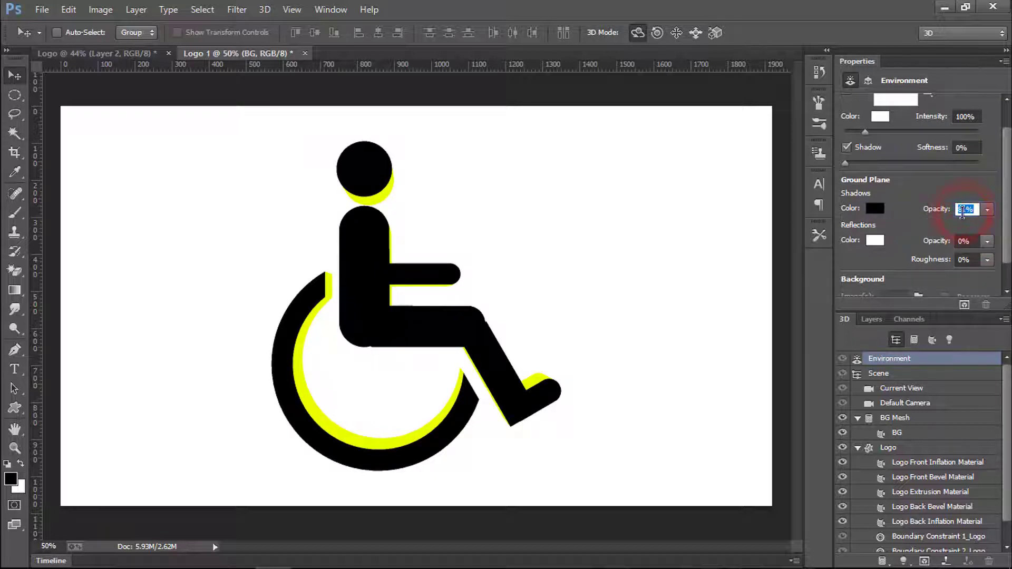
key(Return)
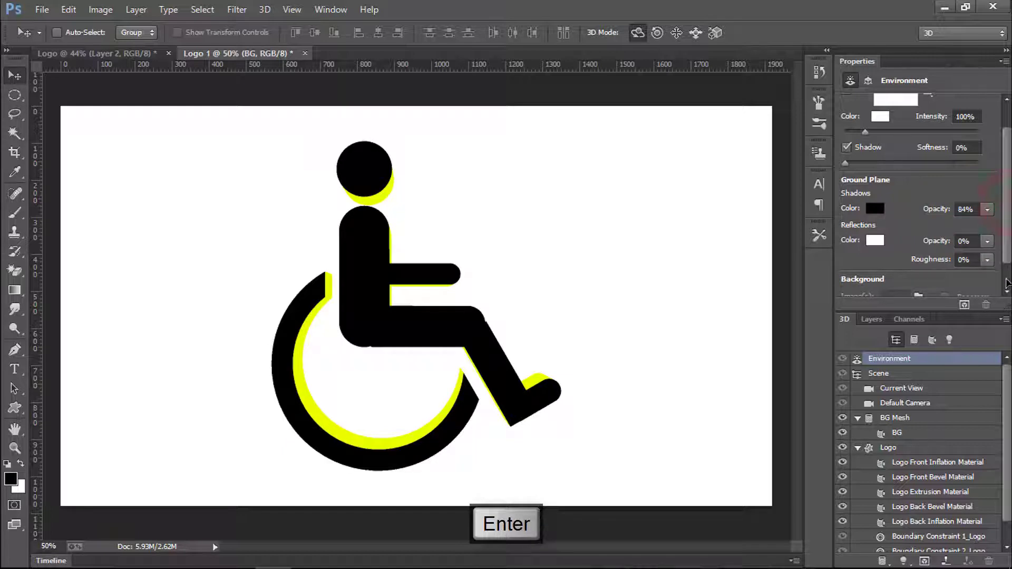
scroll(926, 183, up, 2)
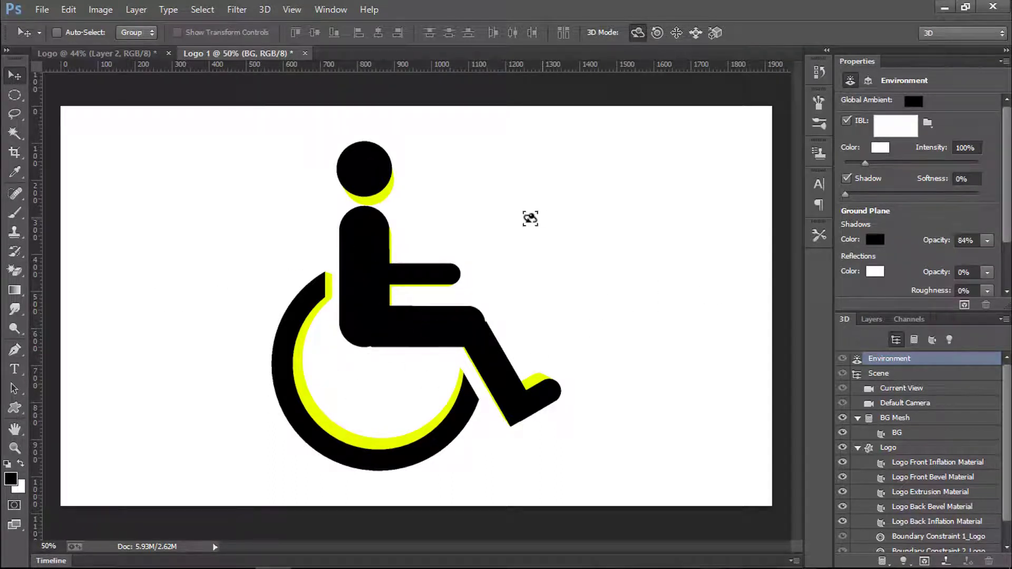
Render the merged 3D scene of the logo and its background
click(237, 10)
mouse_move(265, 8)
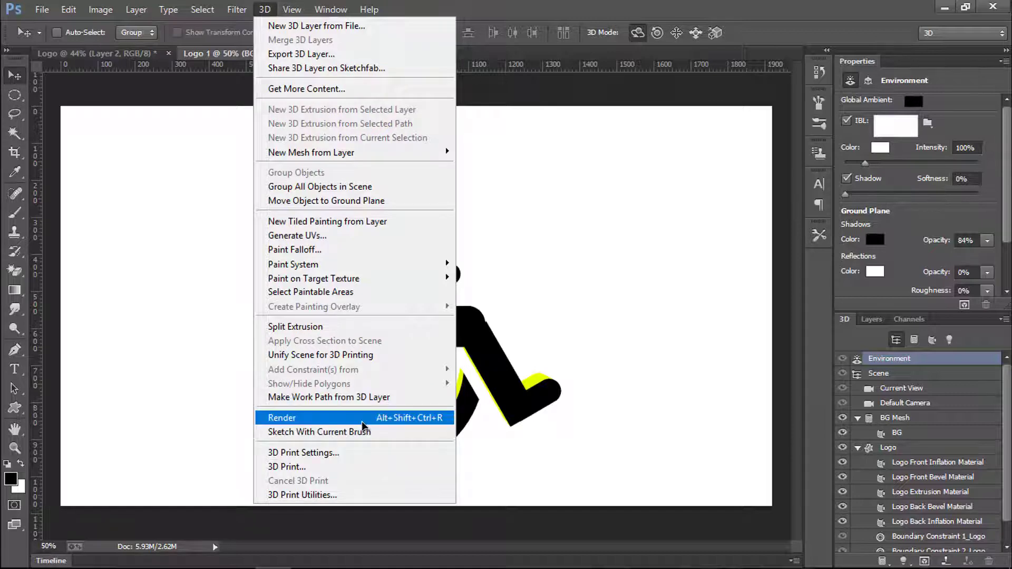
click(339, 418)
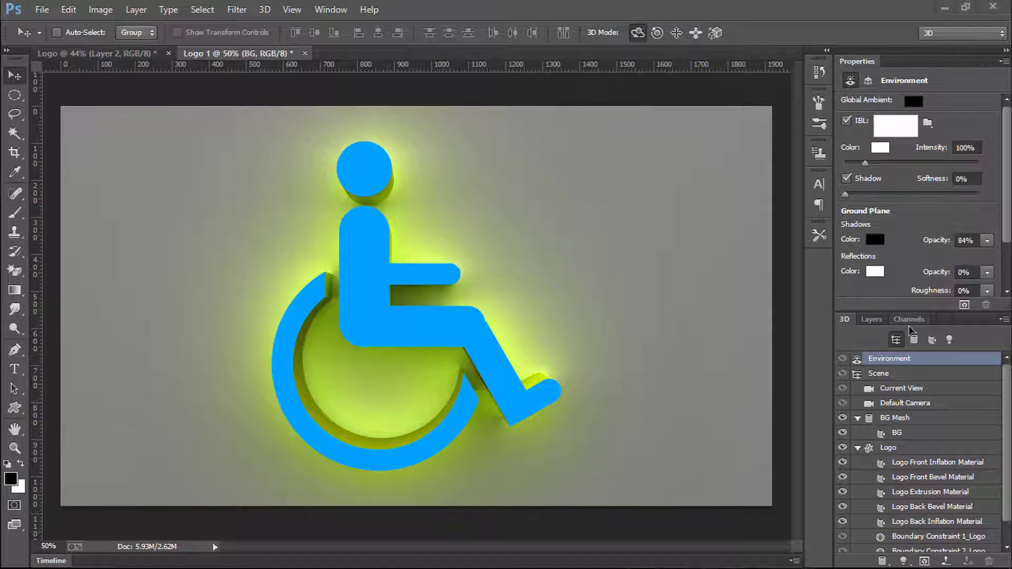
Convert the rendered BG layer into a smart object
click(873, 319)
right_click(913, 402)
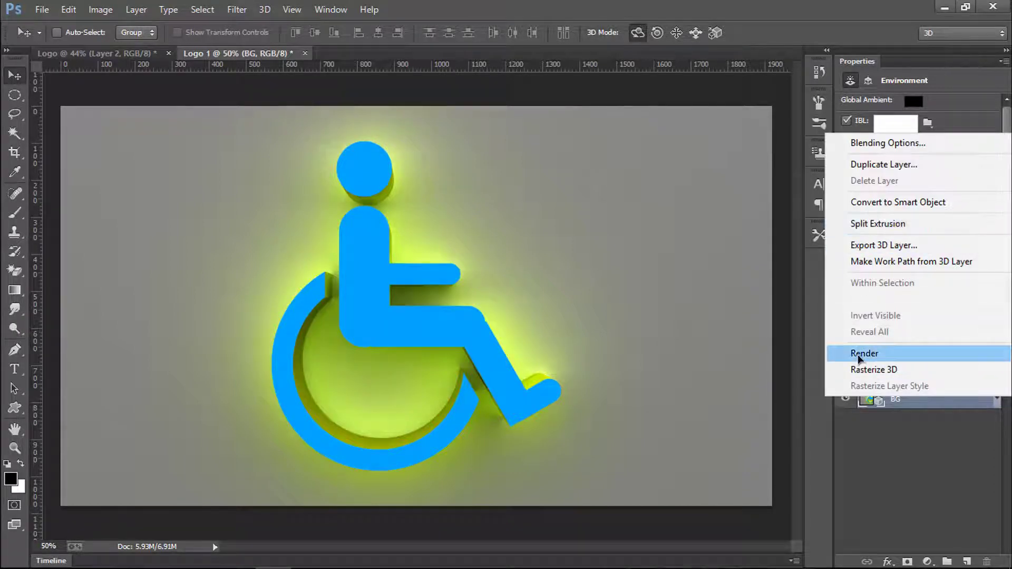
click(877, 202)
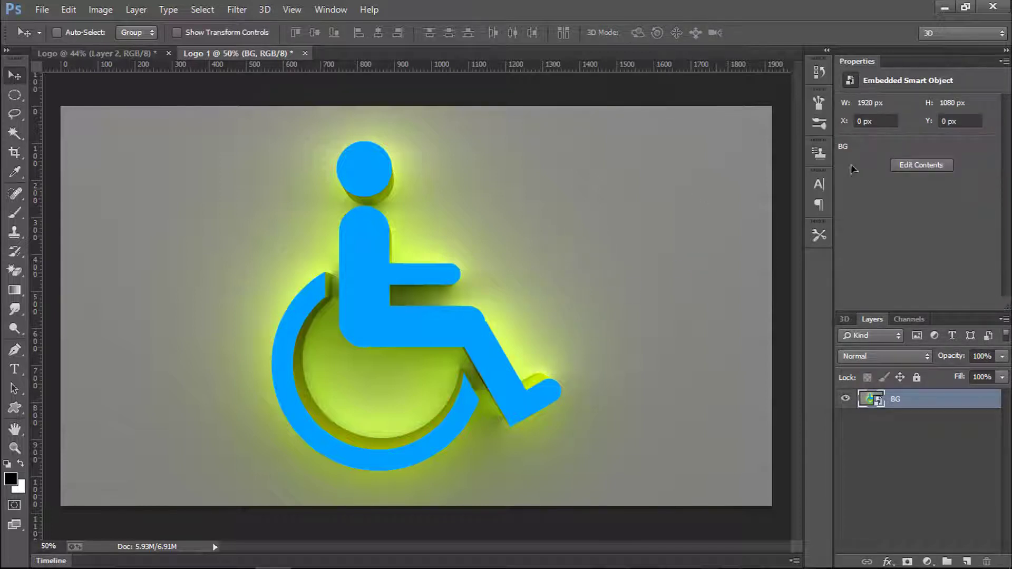
Switch to the Essentials workspace
click(929, 33)
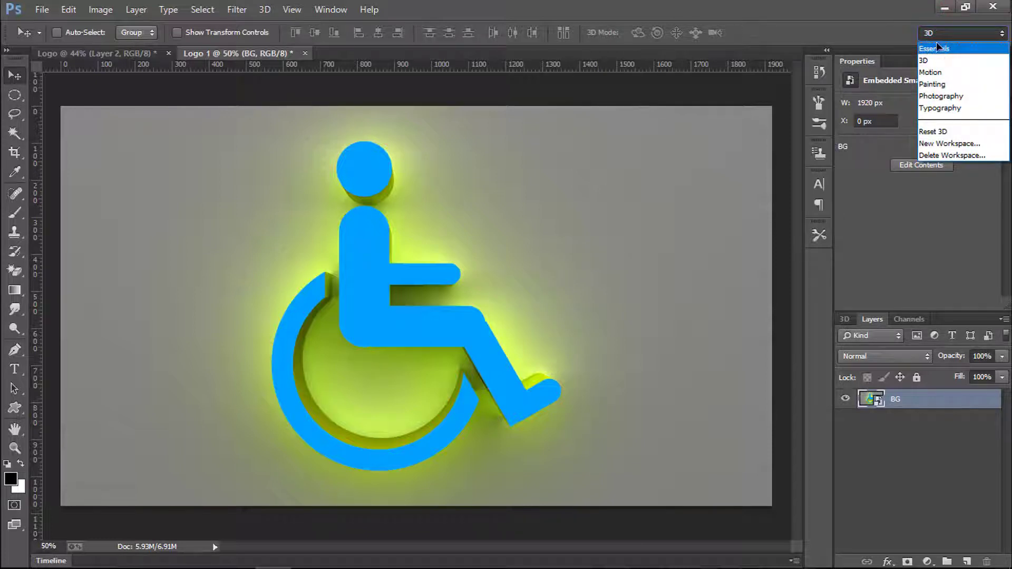
click(926, 50)
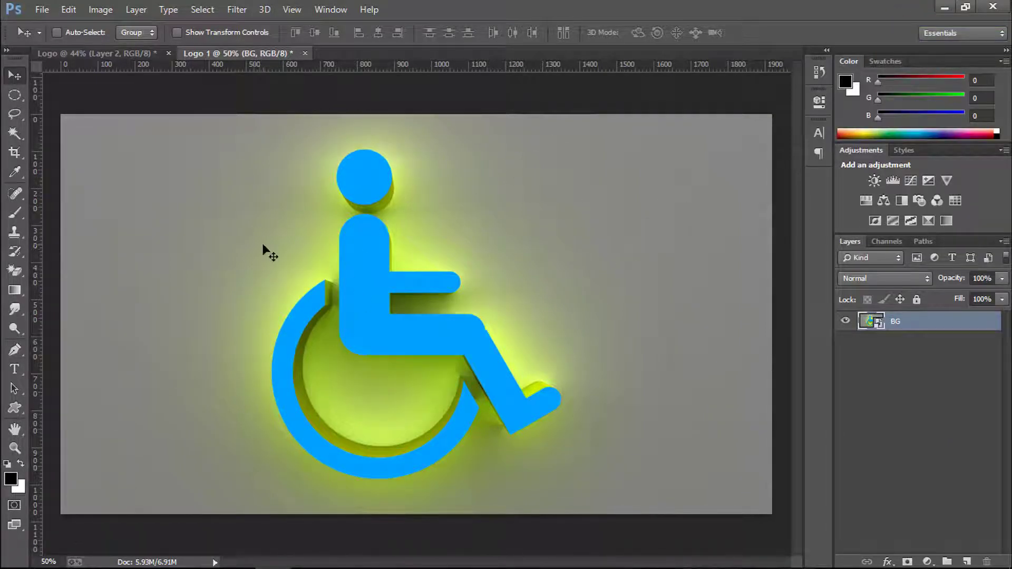
Examine the rendered logo's edges and the surrounding glow and shadows up close across the canvas
alt+scroll(226, 240, up, 1)
alt+scroll(225, 240, up, 3)
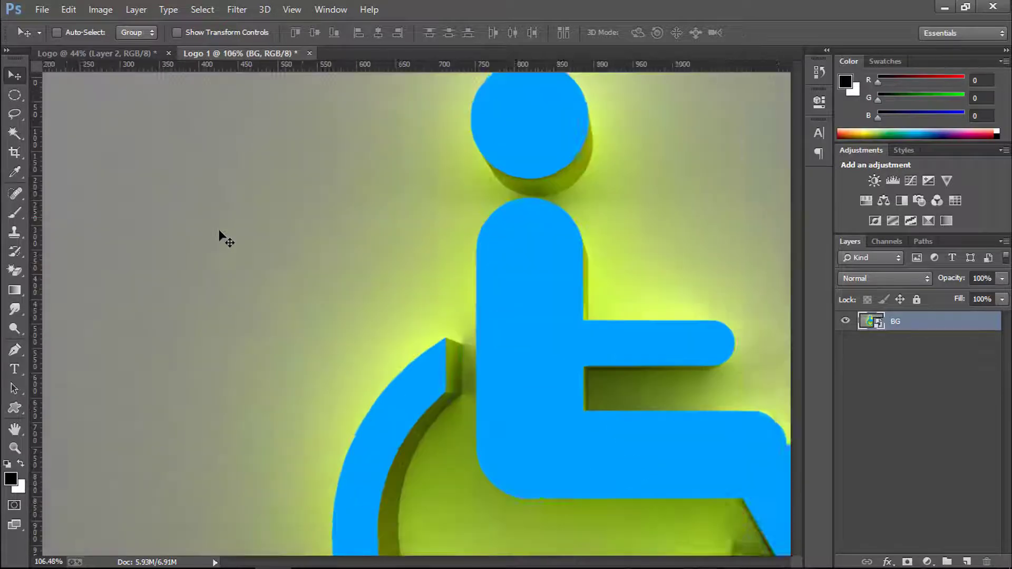
alt+scroll(251, 232, up, 1)
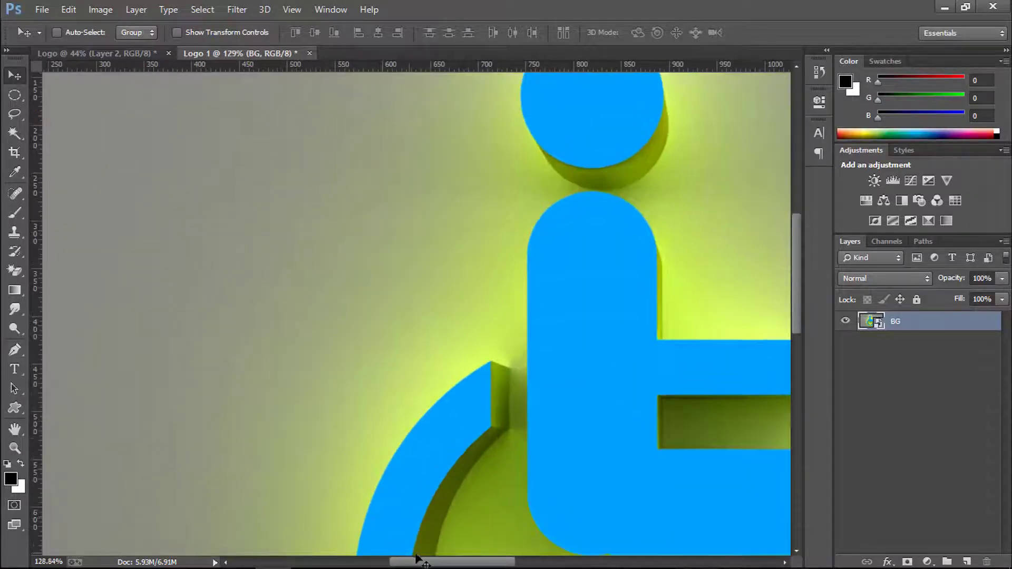
drag(421, 563, 384, 563)
alt+scroll(375, 354, down, 7)
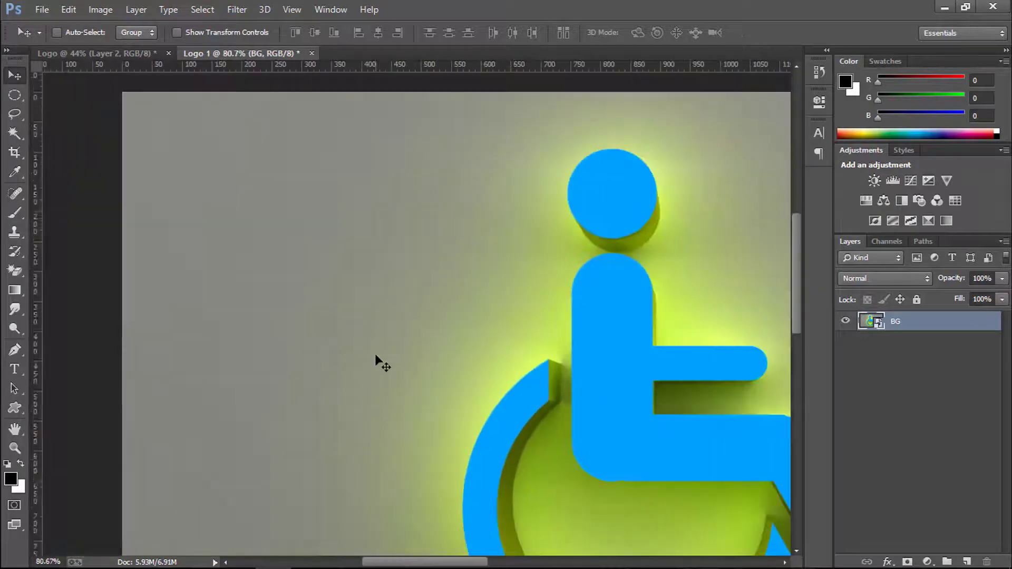
alt+scroll(374, 353, down, 4)
alt+scroll(375, 354, up, 2)
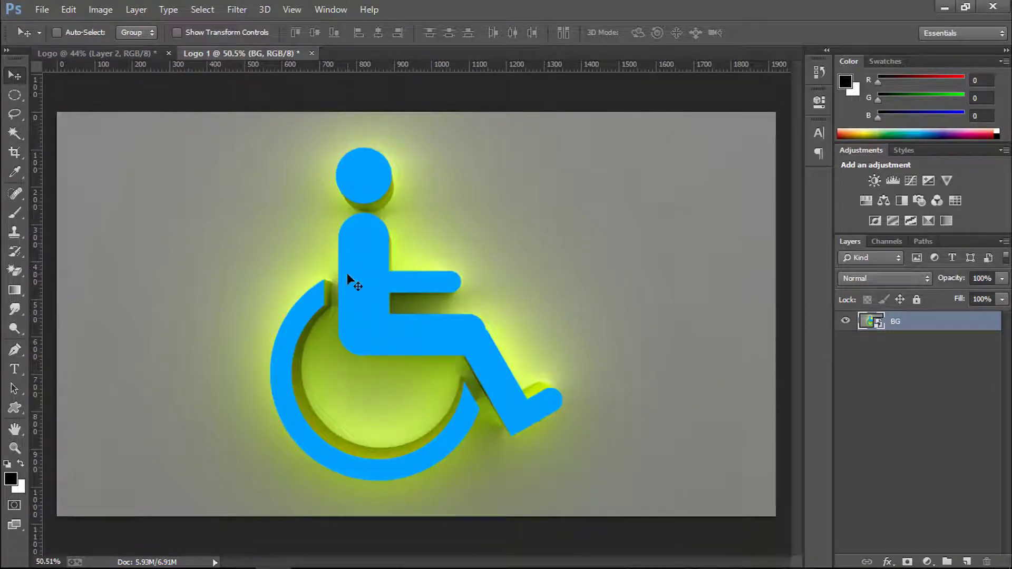
scroll(352, 287, up, 1)
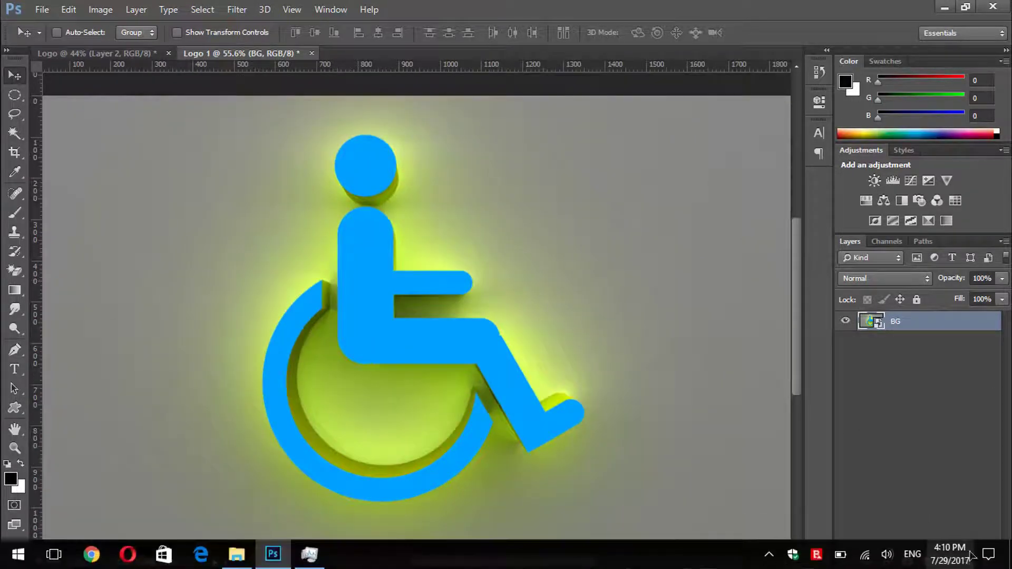
Add a new layer above BG and name it Front
click(966, 562)
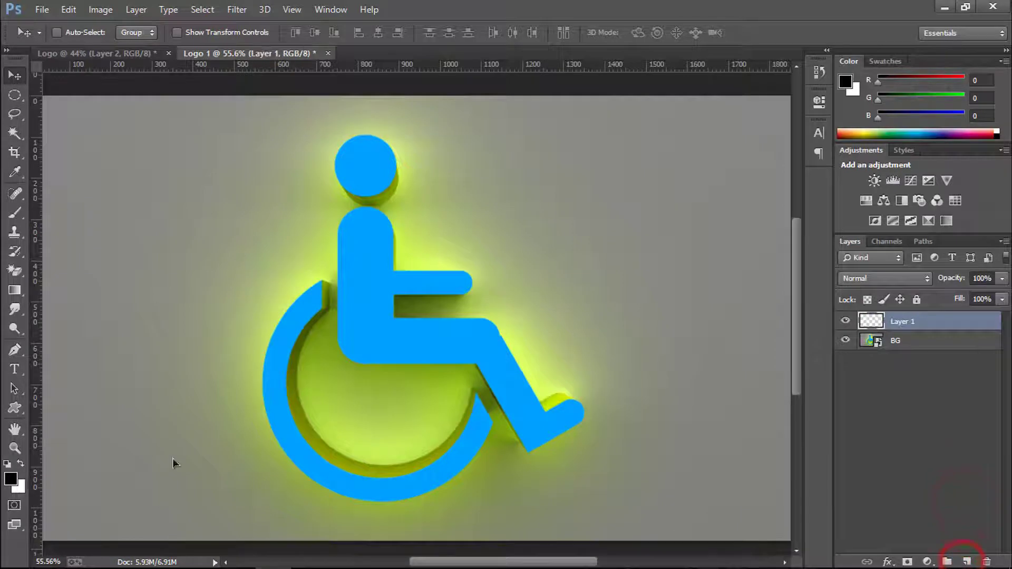
double_click(900, 323)
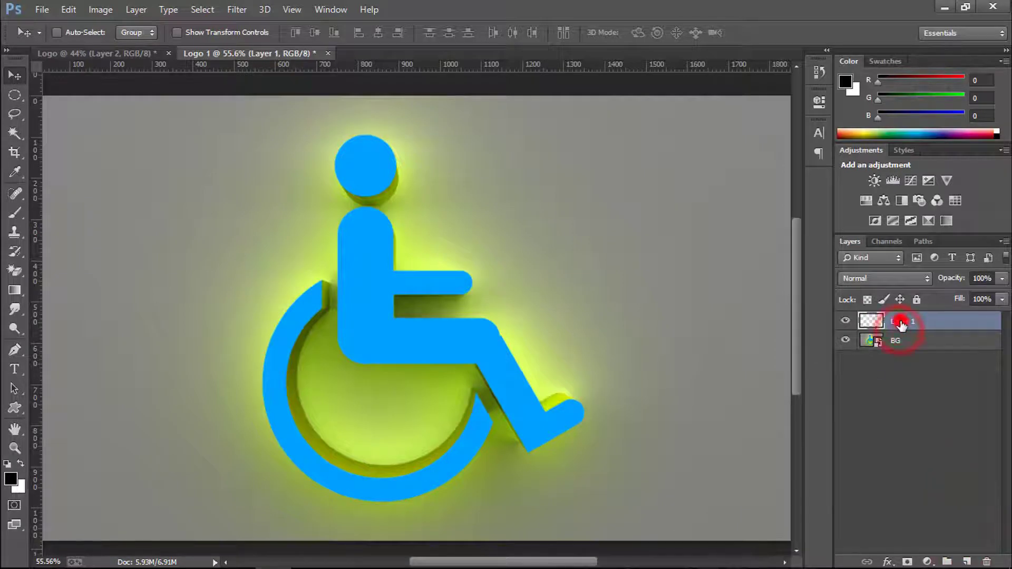
text(Front)
key(Return)
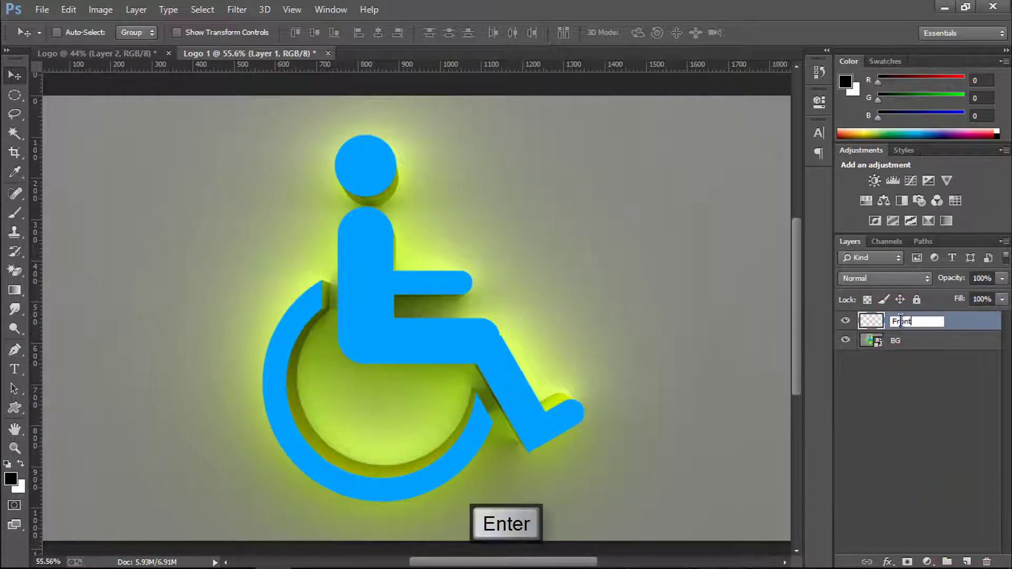
Try to select the logo's blue body with the Magic Wand on the Front layer, and clear the selection
drag(15, 132, 65, 144)
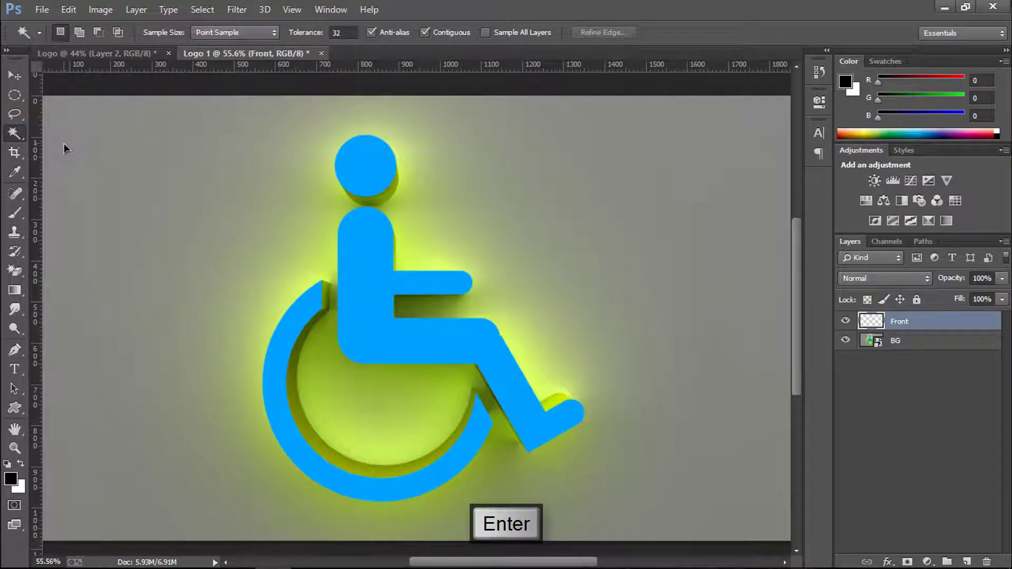
click(373, 264)
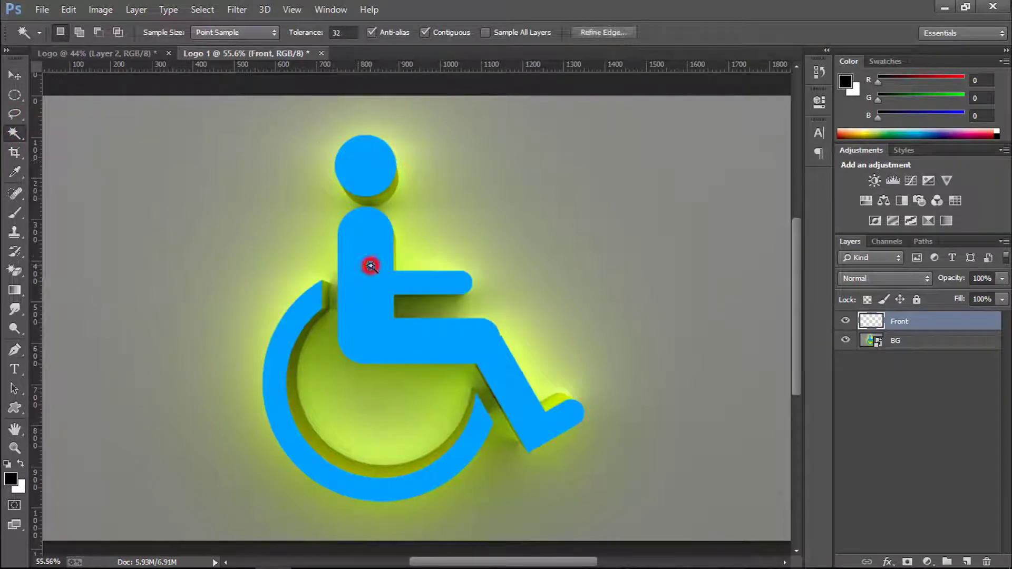
key(ctrl+d)
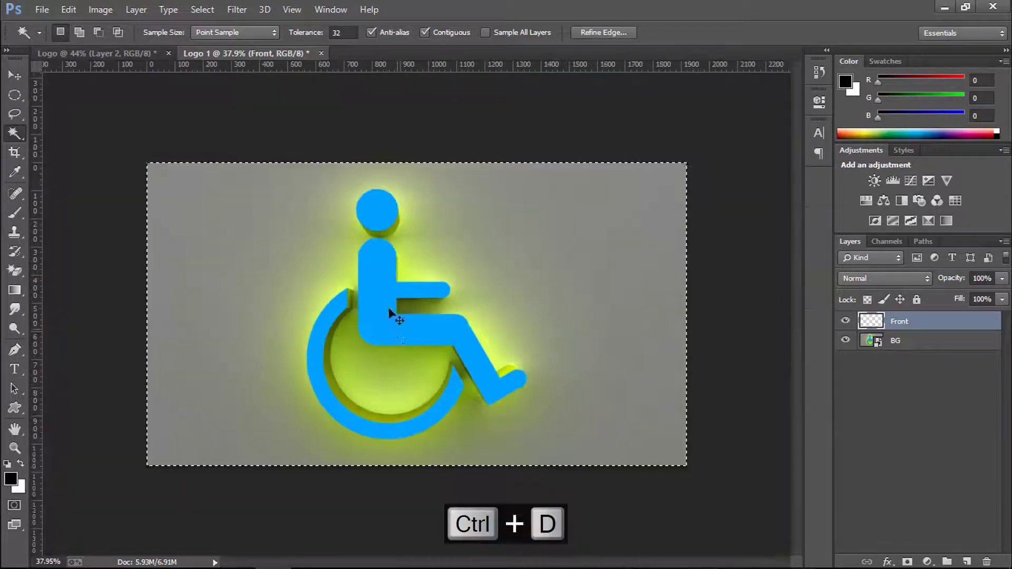
key(ctrl+0)
On the BG layer, select the blue front faces of the head, body and wheel together with the Magic Wand
click(878, 342)
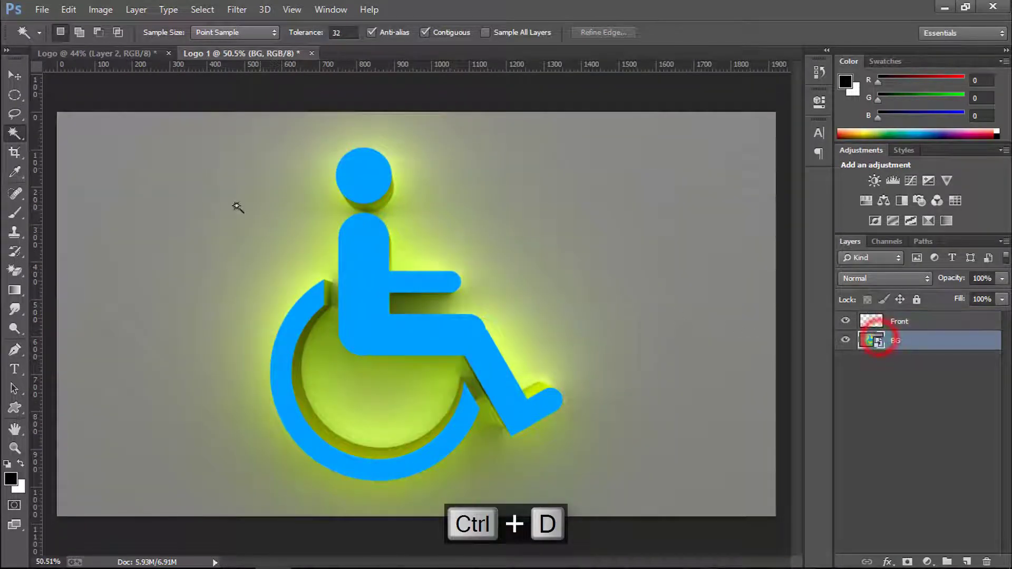
scroll(235, 206, up, 1)
click(364, 167)
click(377, 303)
shift+click(290, 364)
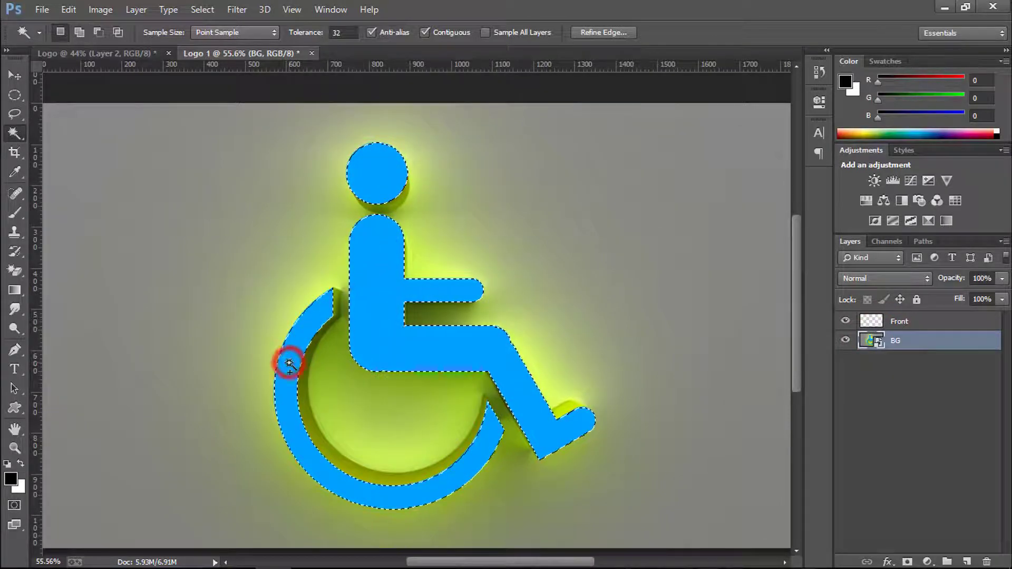
Check the selection edges along the wheel and body up close, adding any missed blue areas with the Magic Wand
scroll(262, 387, up, 3)
scroll(322, 289, up, 6)
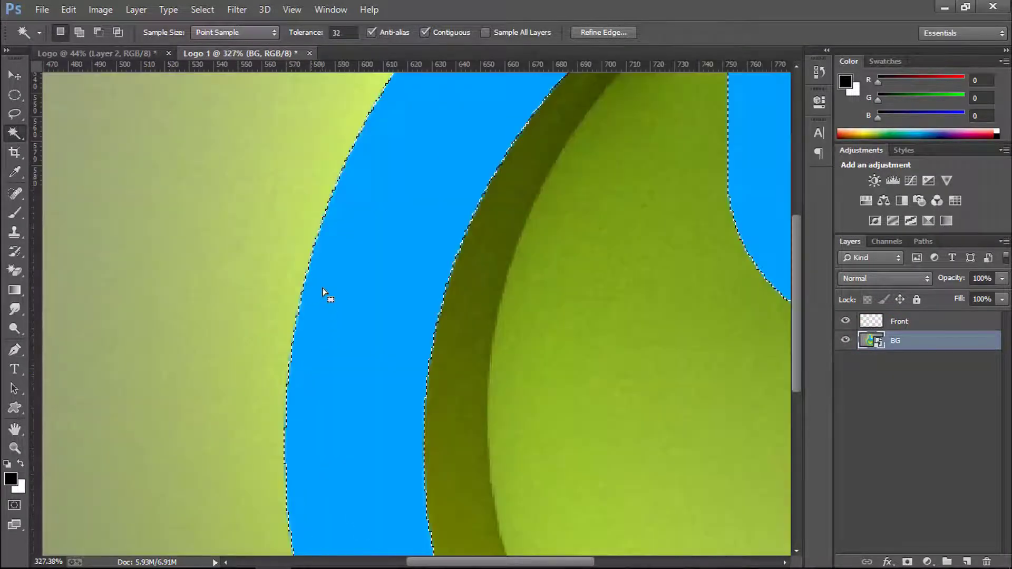
shift+click(368, 270)
shift+click(368, 270)
shift+click(368, 270)
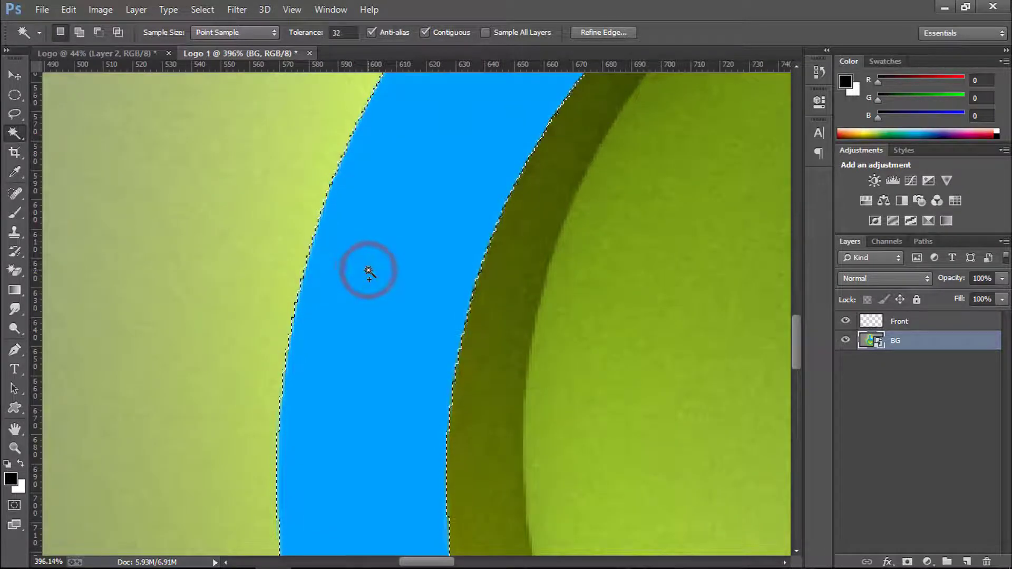
scroll(370, 270, down, 3)
drag(560, 243, 355, 461)
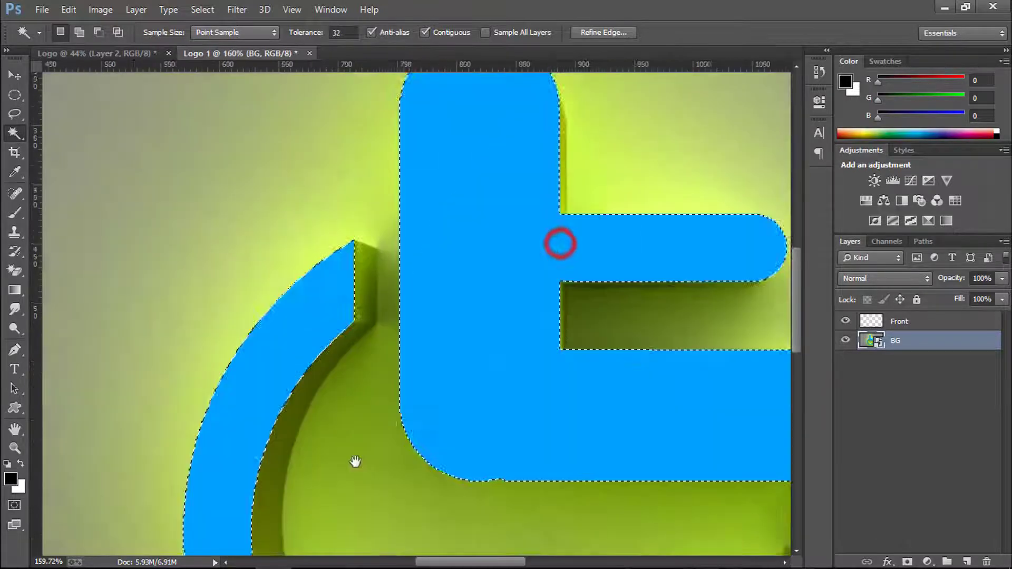
shift+click(402, 215)
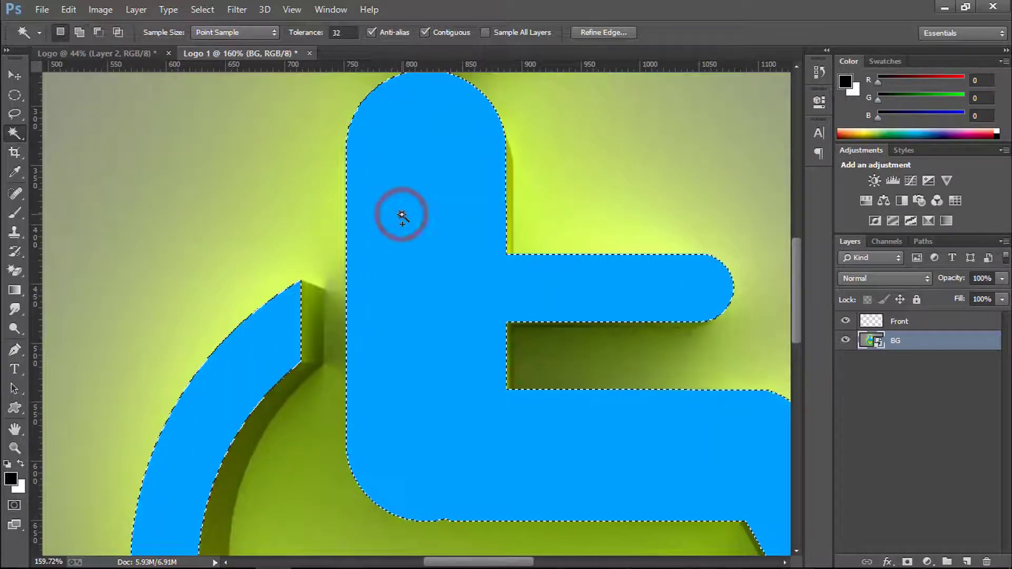
scroll(372, 315, down, 2)
scroll(372, 316, down, 2)
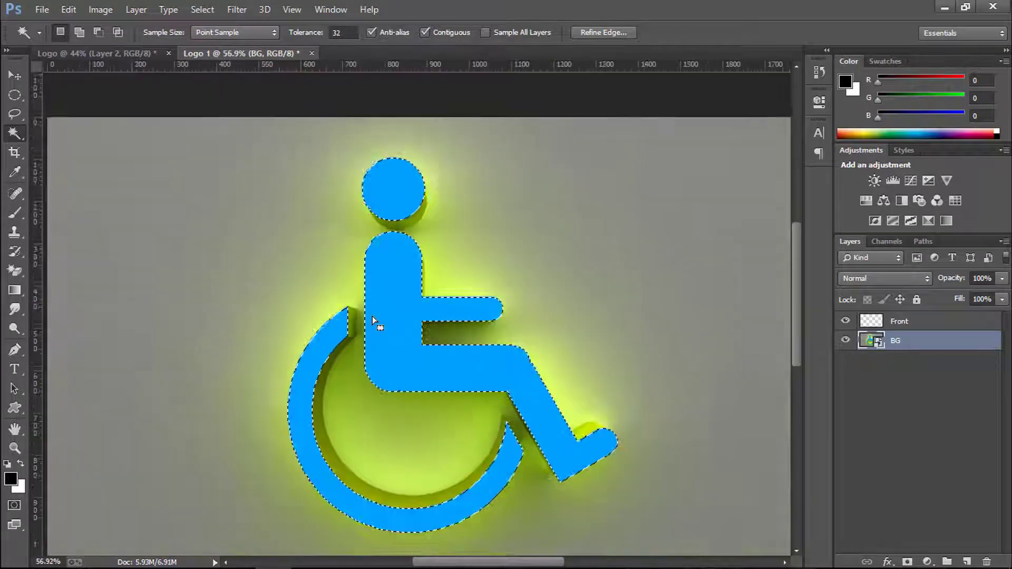
scroll(338, 333, up, 2)
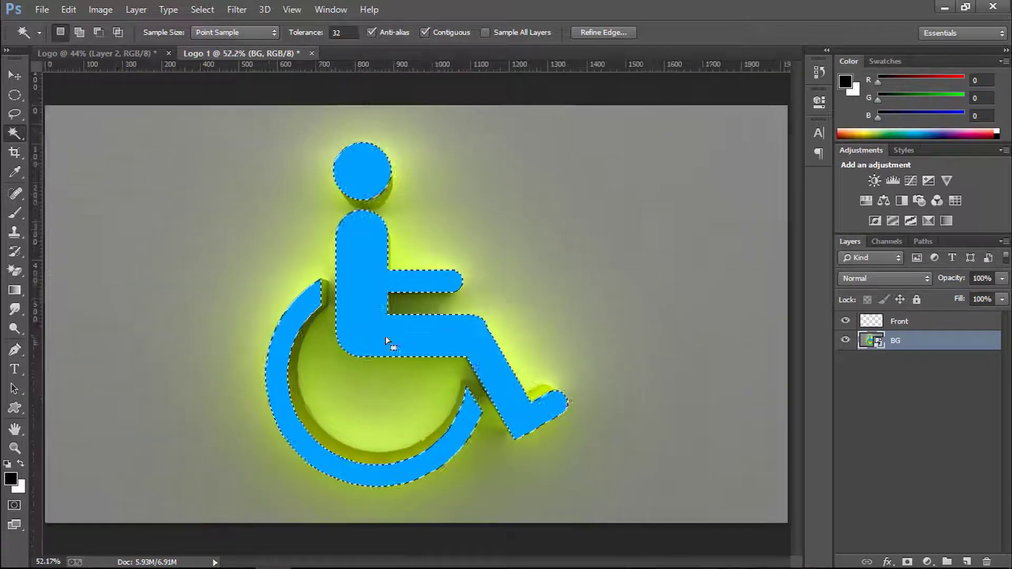
Fill the selected logo shape with the black foreground color on the Front layer and deselect
click(892, 320)
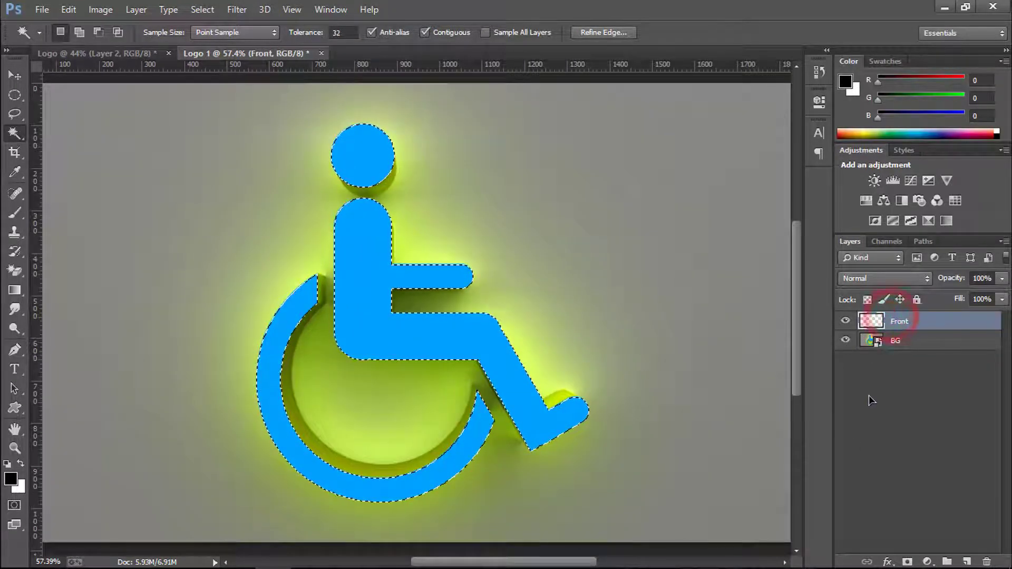
key(alt+BackSpace)
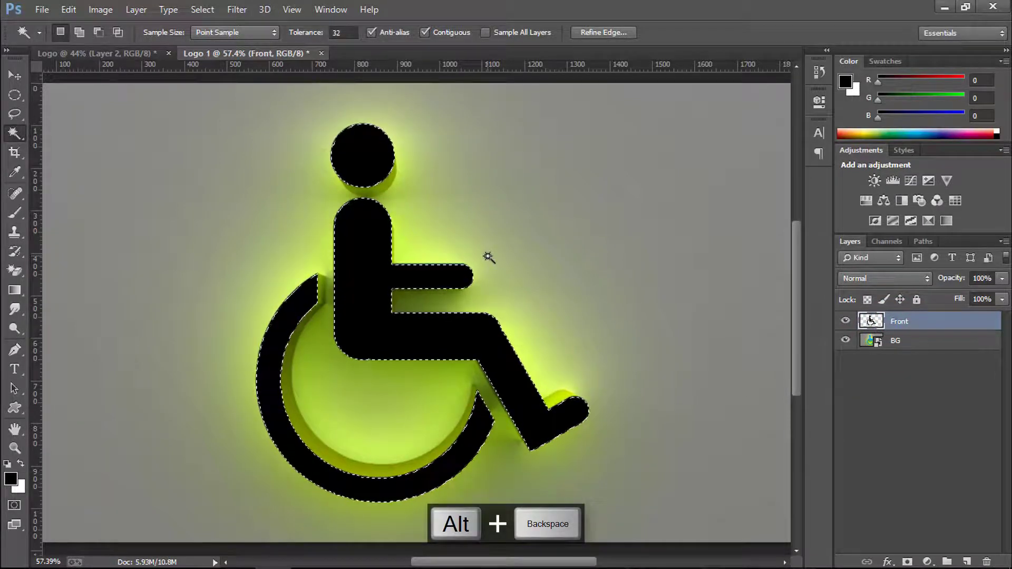
key(ctrl+d)
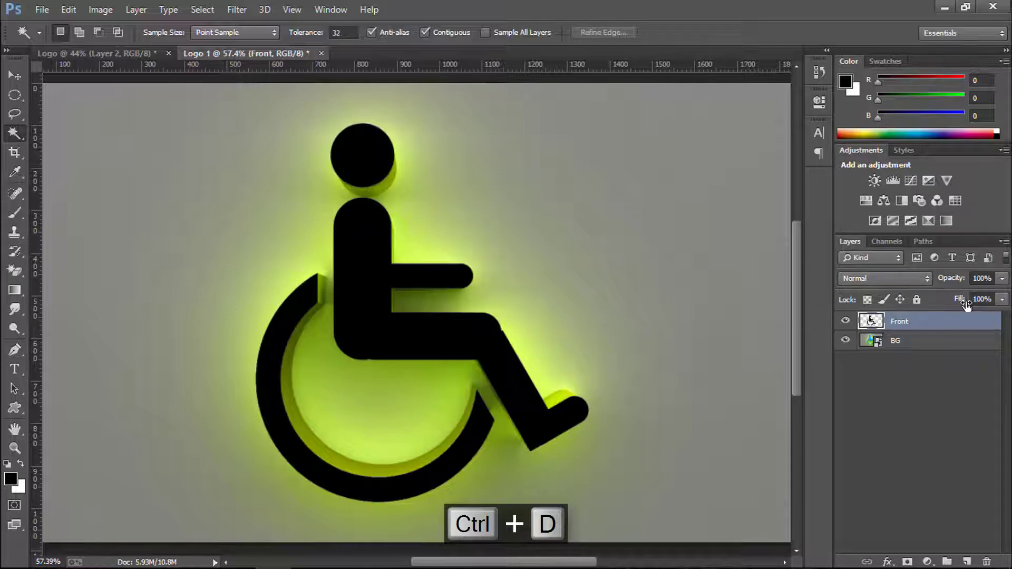
Set the Front layer's Fill to 0% and add a Color Overlay layer style to it
drag(960, 304, 896, 303)
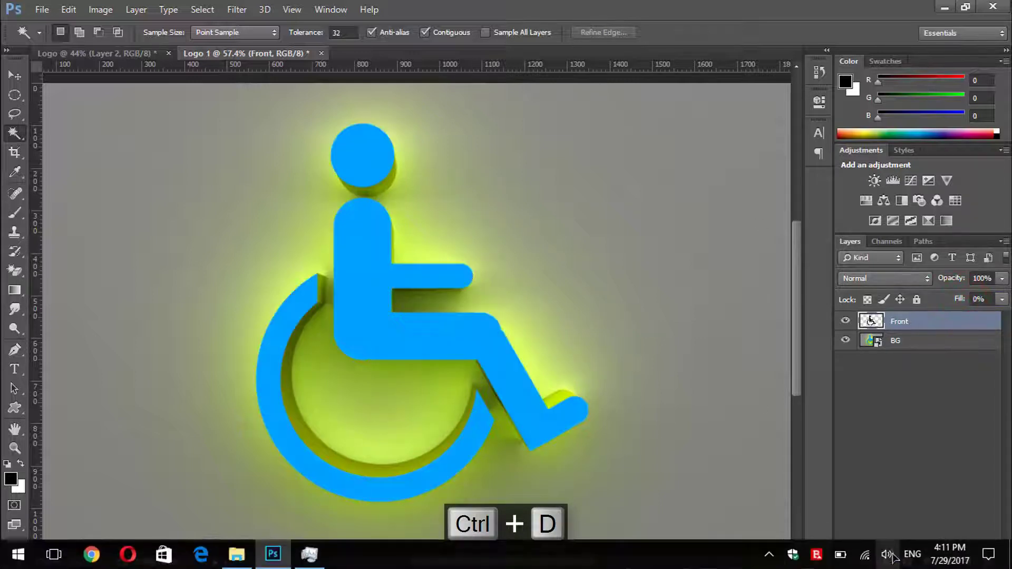
click(888, 500)
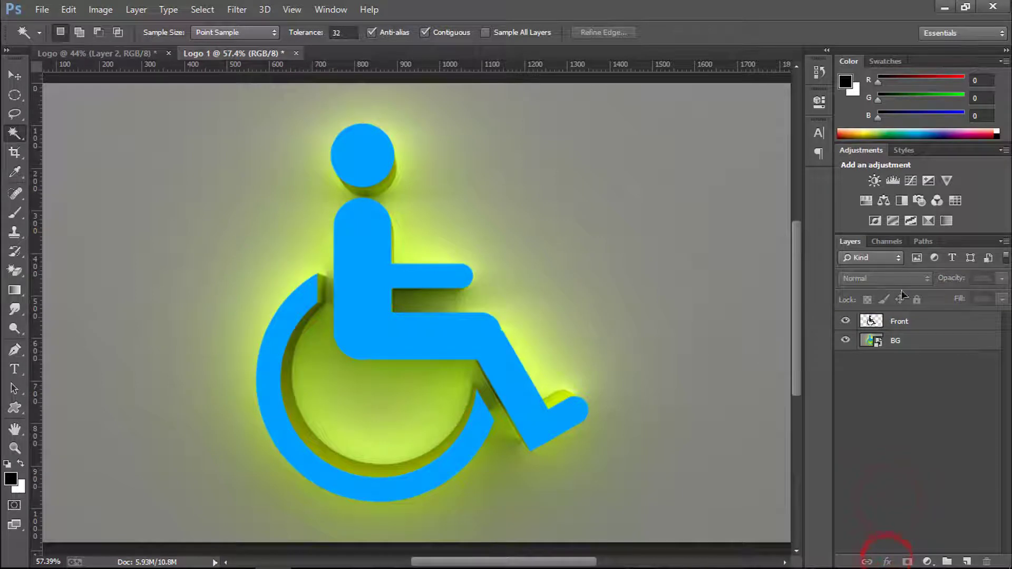
click(911, 319)
click(887, 561)
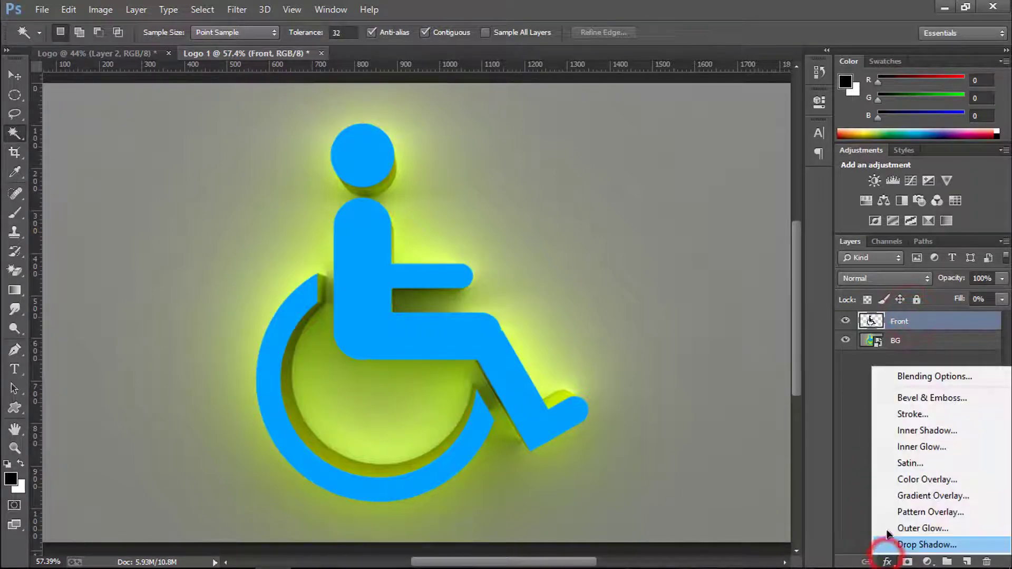
click(906, 480)
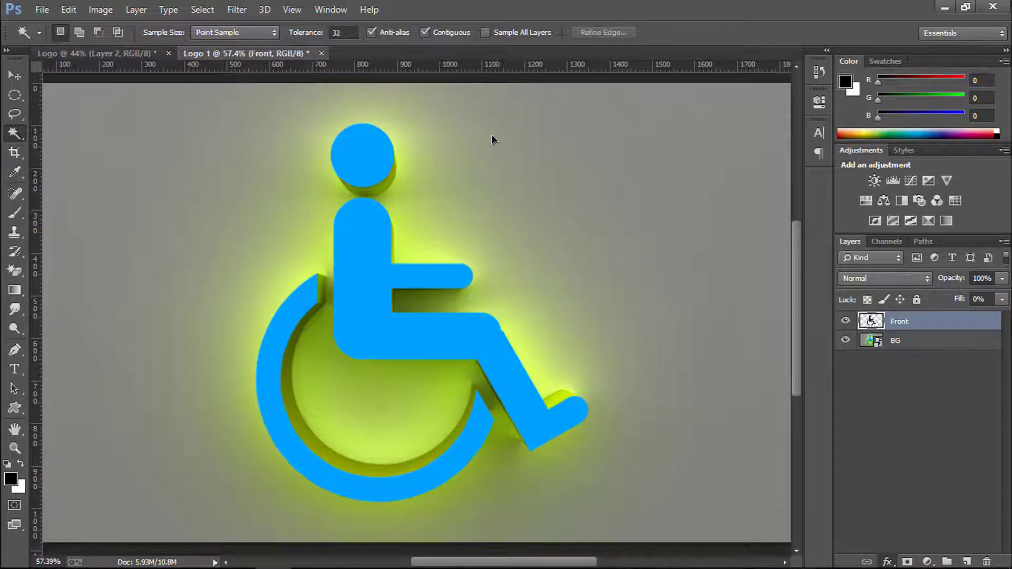
drag(686, 68, 667, 60)
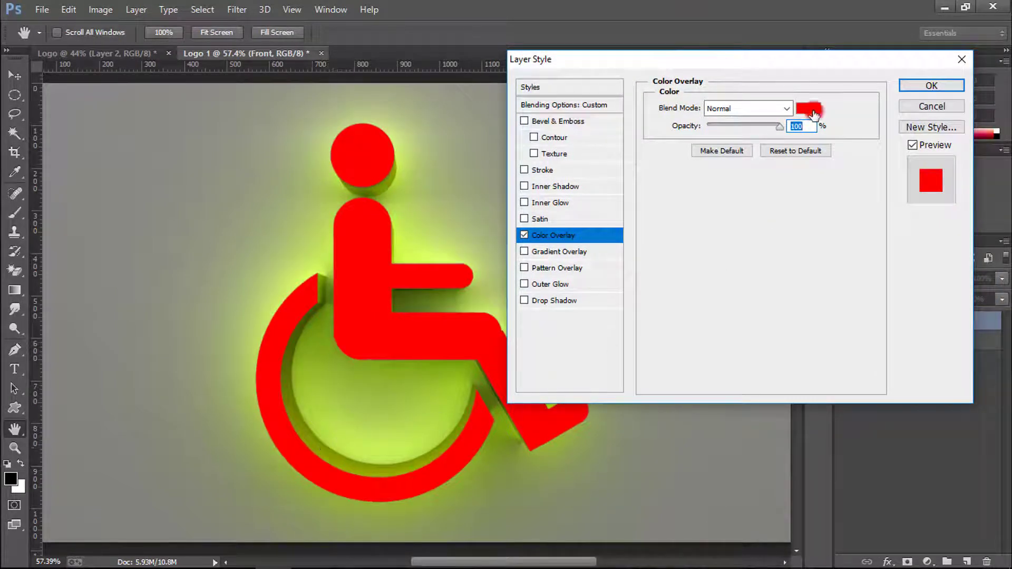
Sample the logo's green side for the overlay color and brighten it to #dfff00
click(814, 112)
click(316, 446)
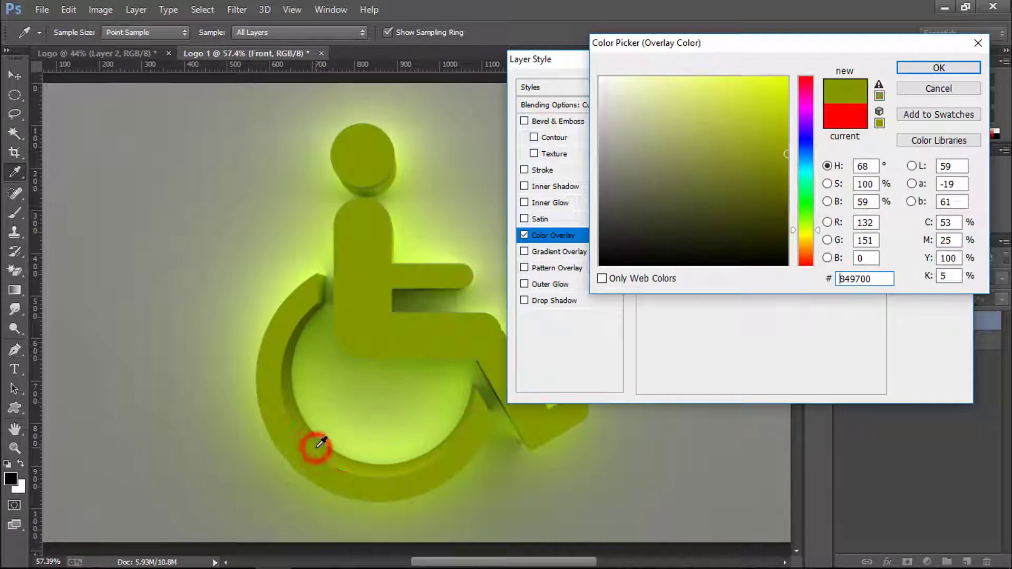
drag(728, 129, 787, 78)
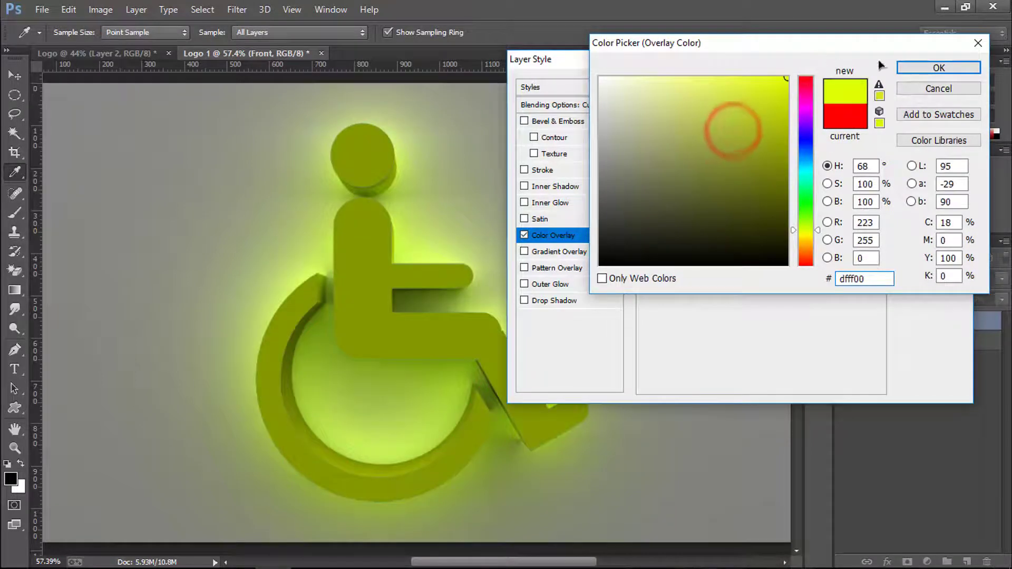
click(908, 67)
Set the Color Overlay's color to green #96e400 and its opacity to 64%
click(811, 112)
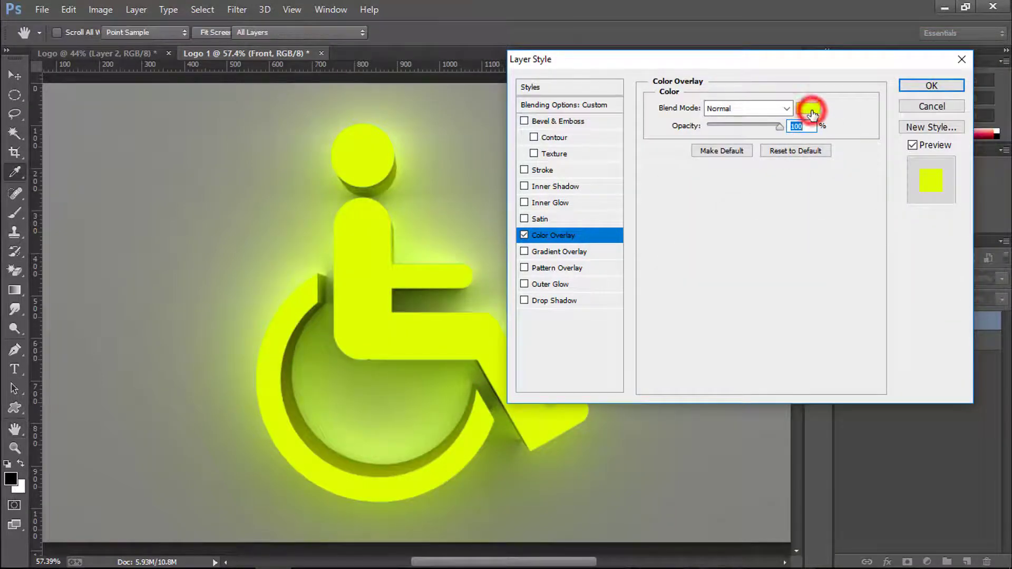
click(788, 96)
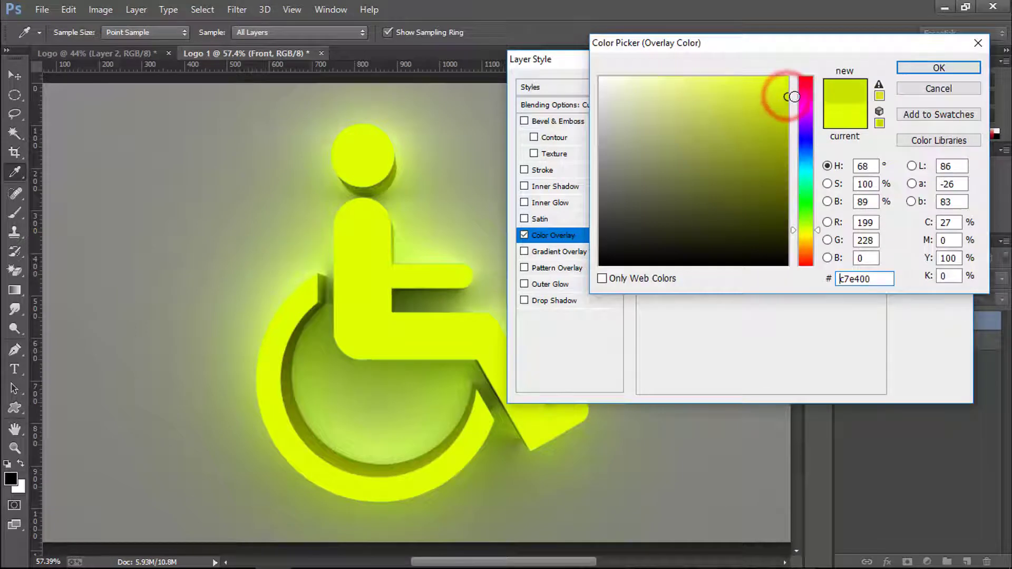
click(811, 232)
drag(819, 230, 822, 223)
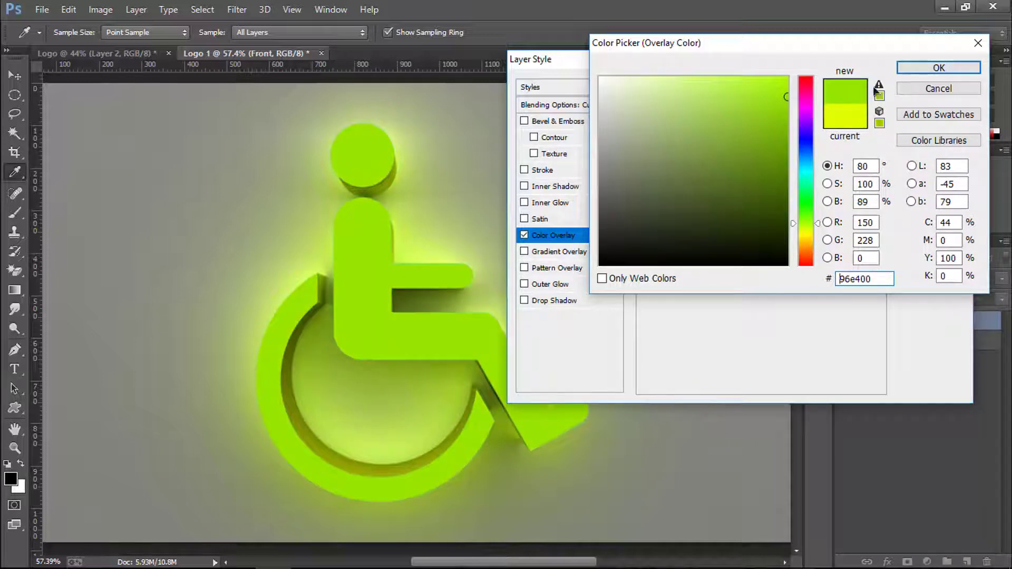
click(910, 68)
drag(779, 125, 754, 129)
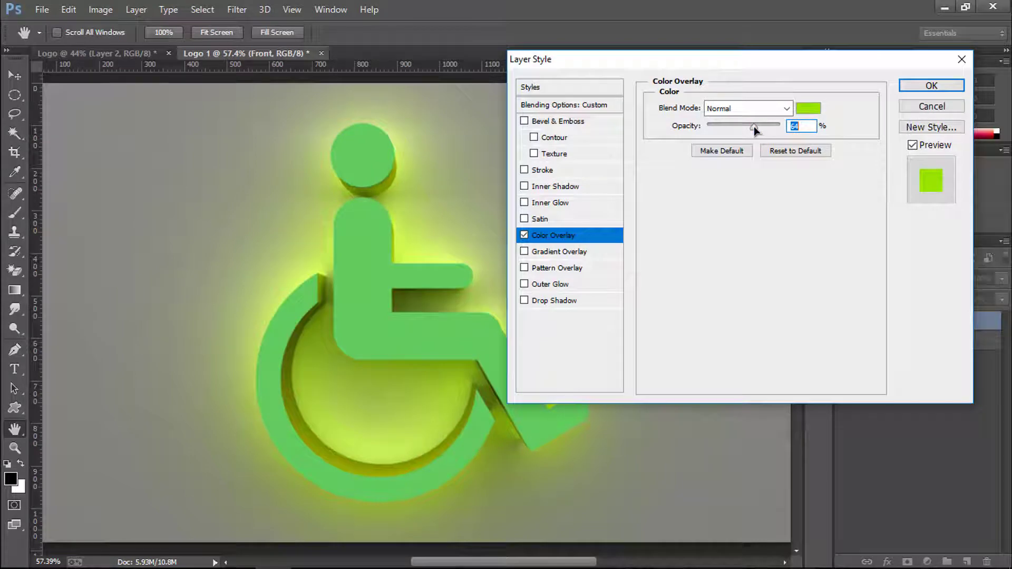
Add a Gradient Overlay to the Front layer's styles and set its angle to 75°
click(571, 252)
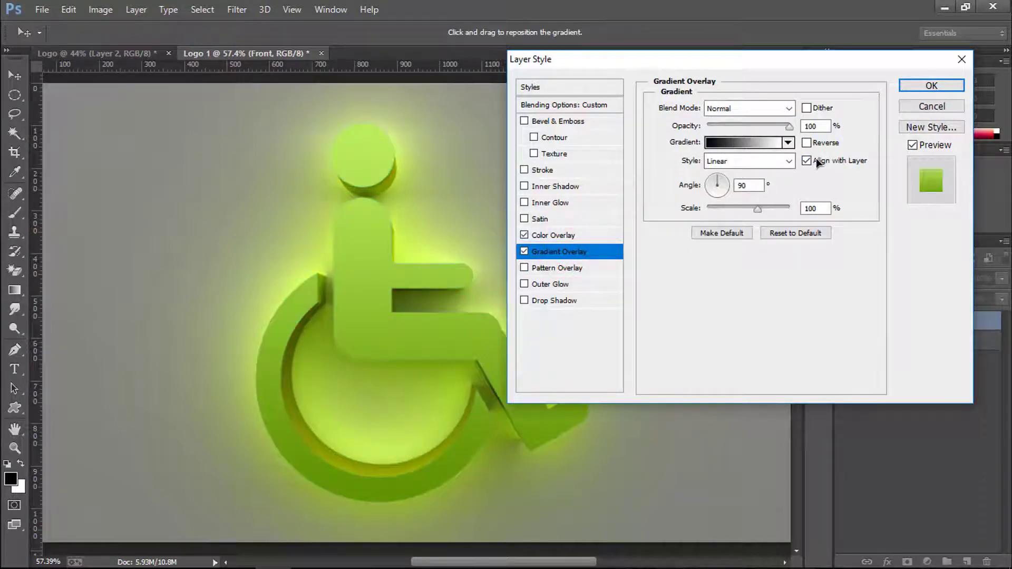
click(720, 179)
click(722, 166)
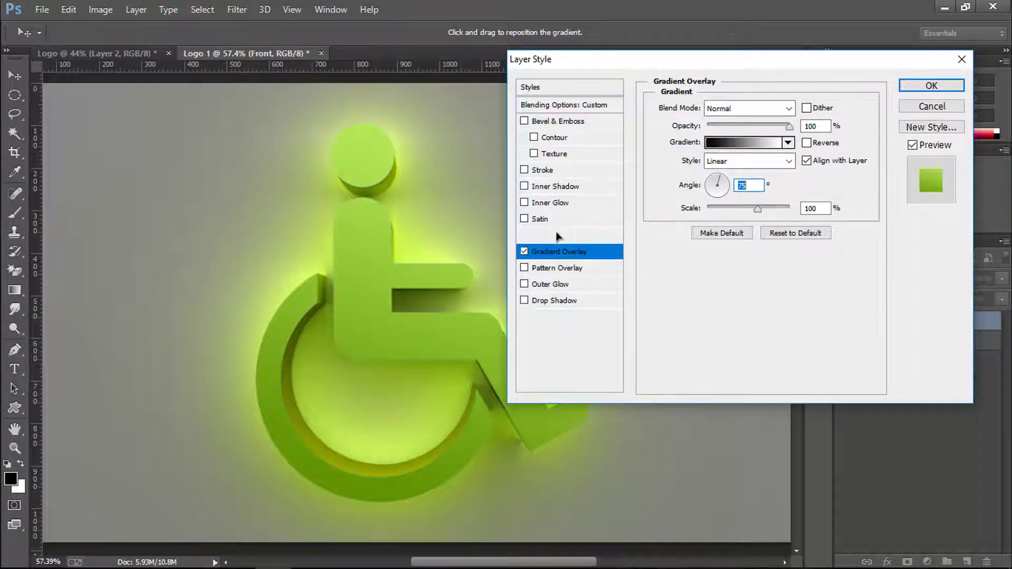
Add an Inner Glow to the Front layer and make its glow color white
click(557, 204)
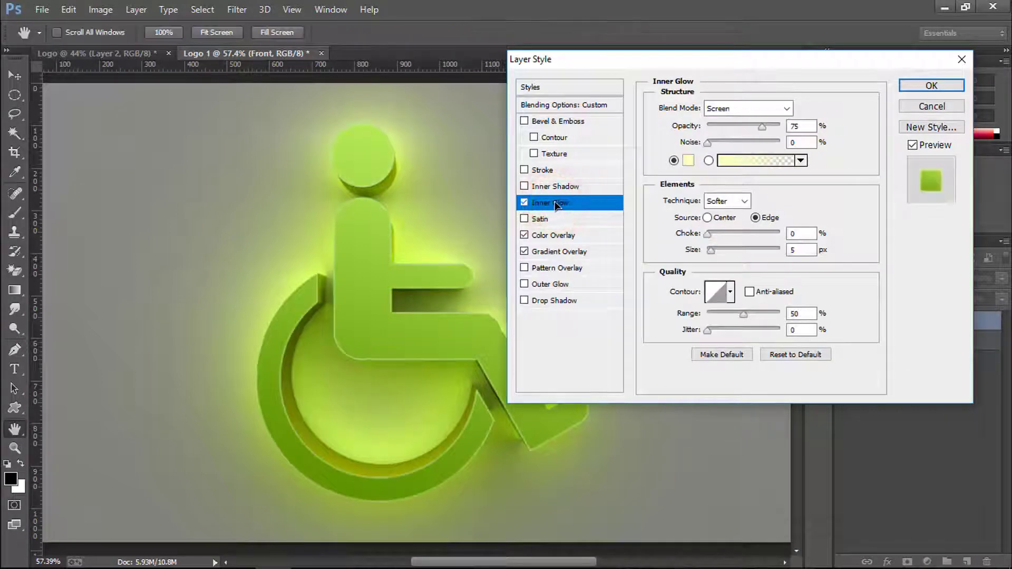
click(685, 163)
drag(639, 187, 600, 78)
click(918, 67)
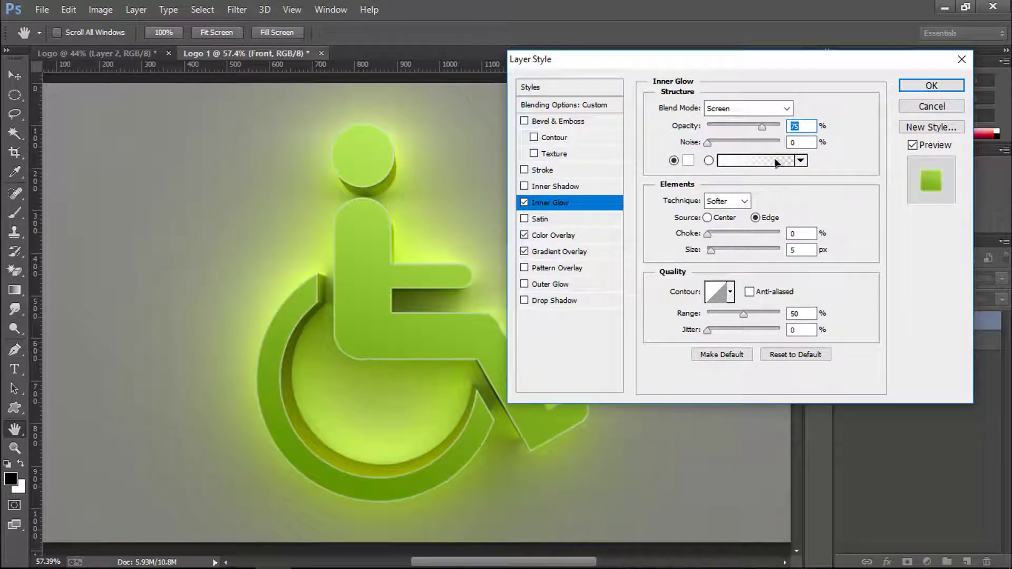
Set the Inner Glow's blend mode to Overlay and its size to 18 px
click(741, 106)
click(712, 306)
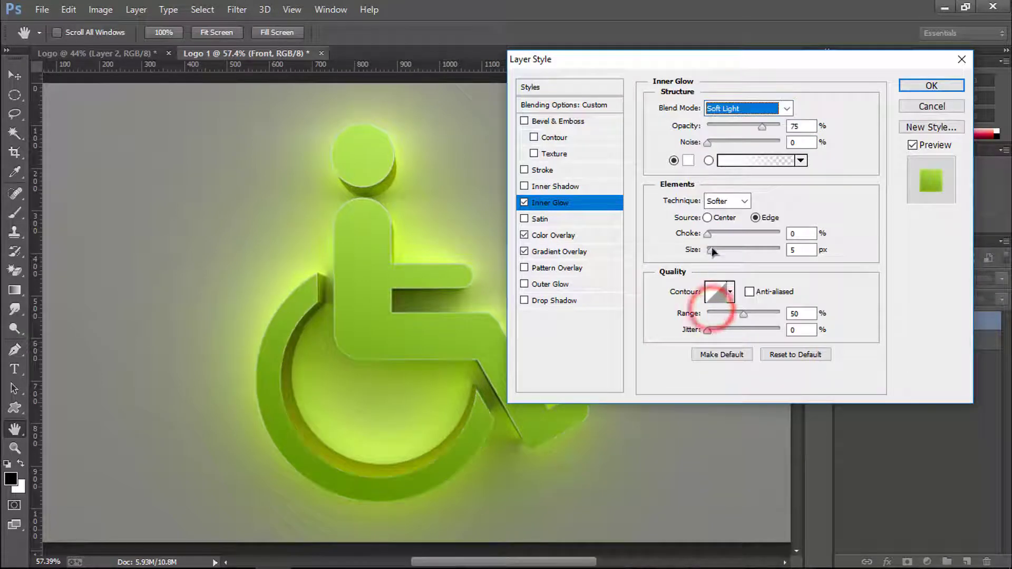
scroll(726, 109, up, 1)
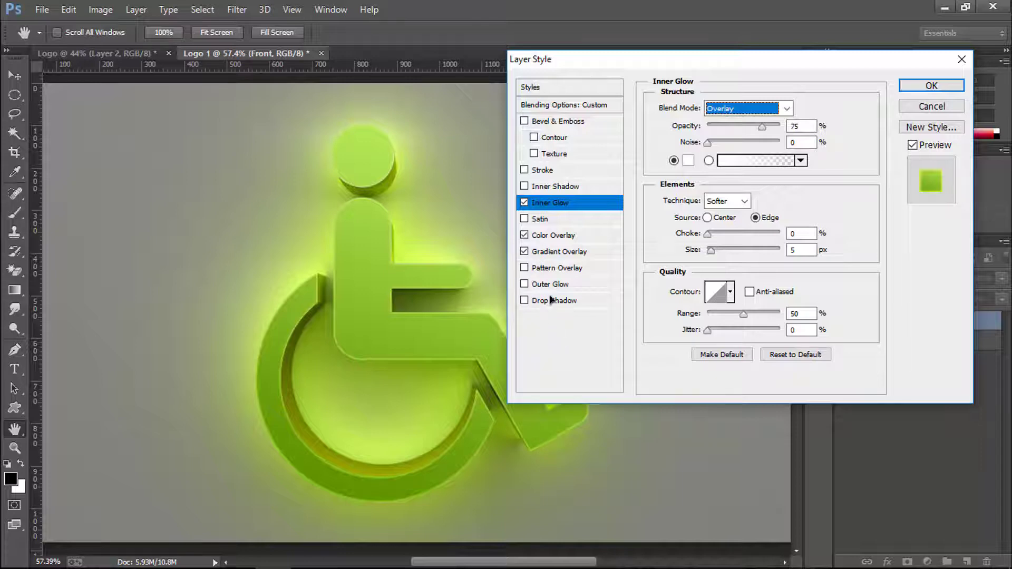
drag(710, 251, 716, 252)
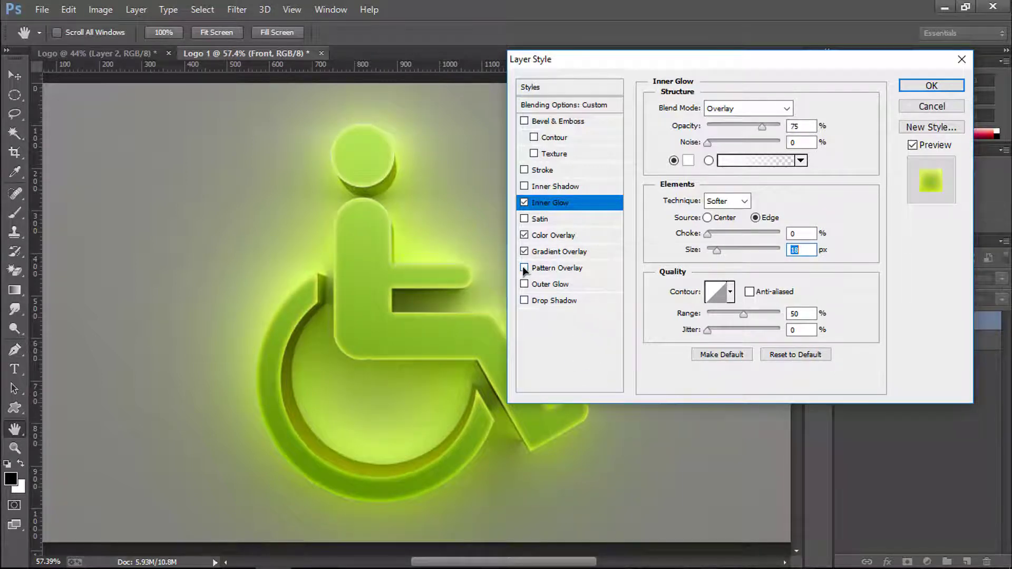
Add Bevel & Emboss to the Front layer with Screen as the shadow mode and 100% highlight opacity
click(554, 121)
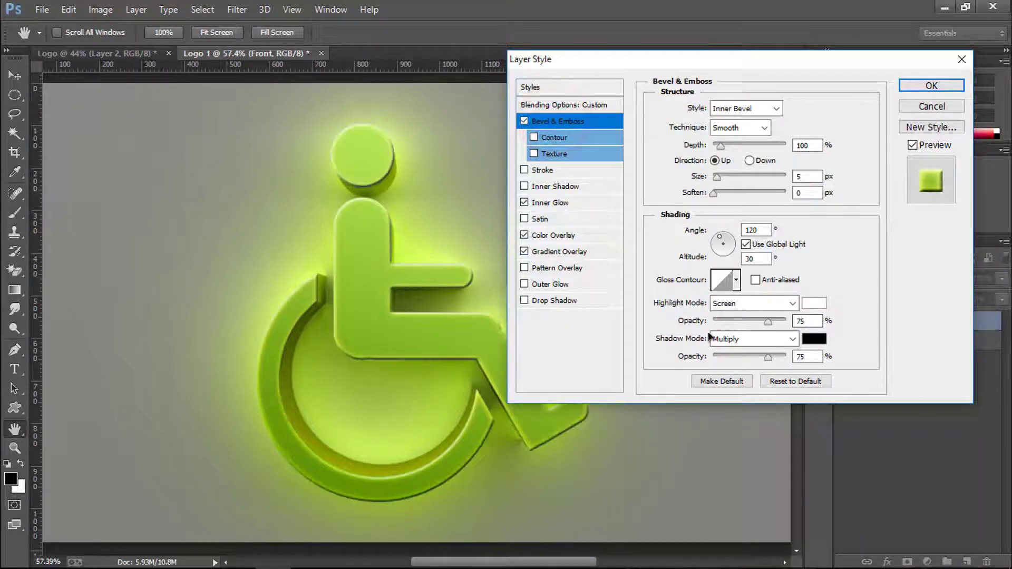
click(734, 340)
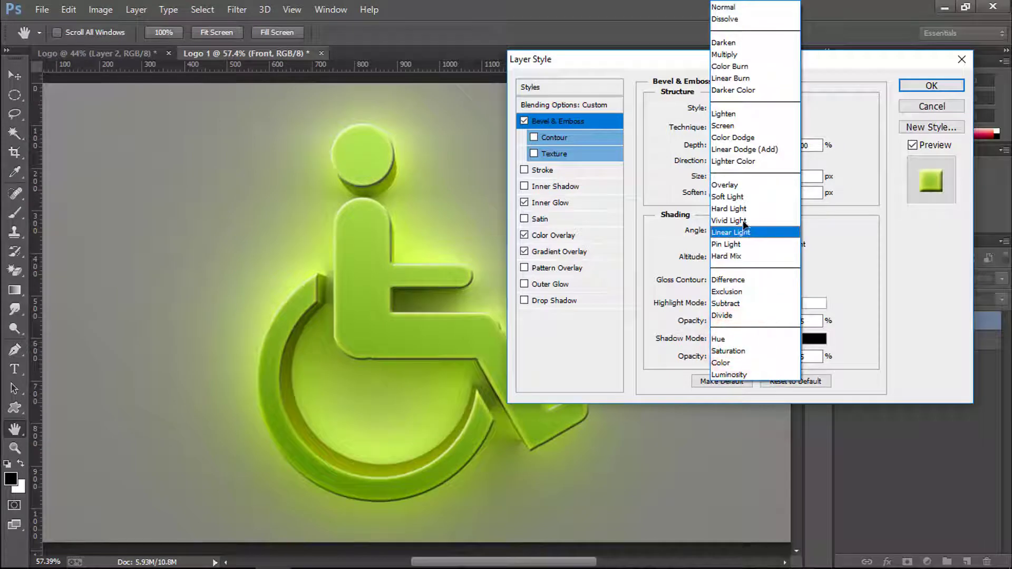
click(735, 126)
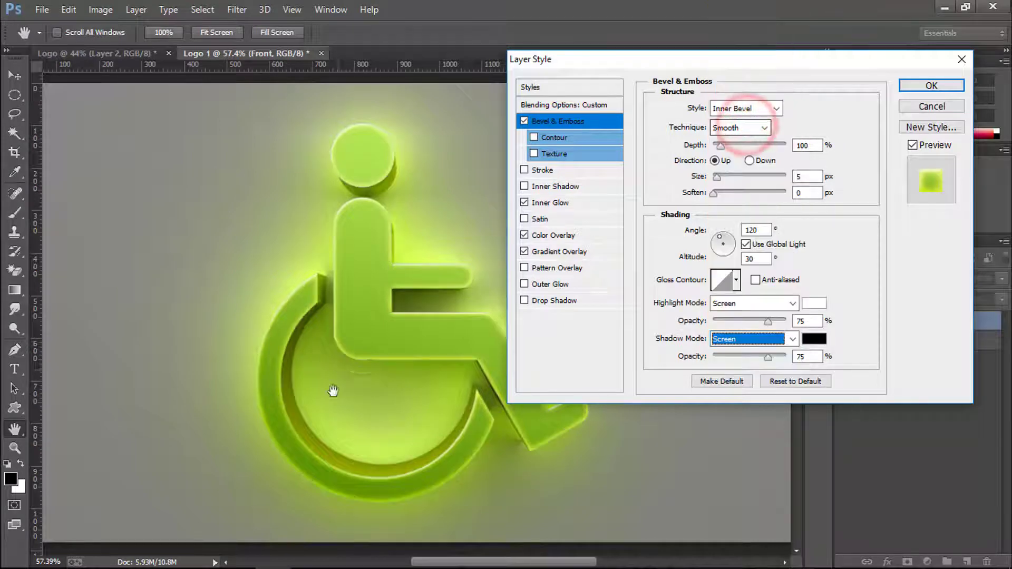
click(769, 321)
drag(770, 324, 843, 323)
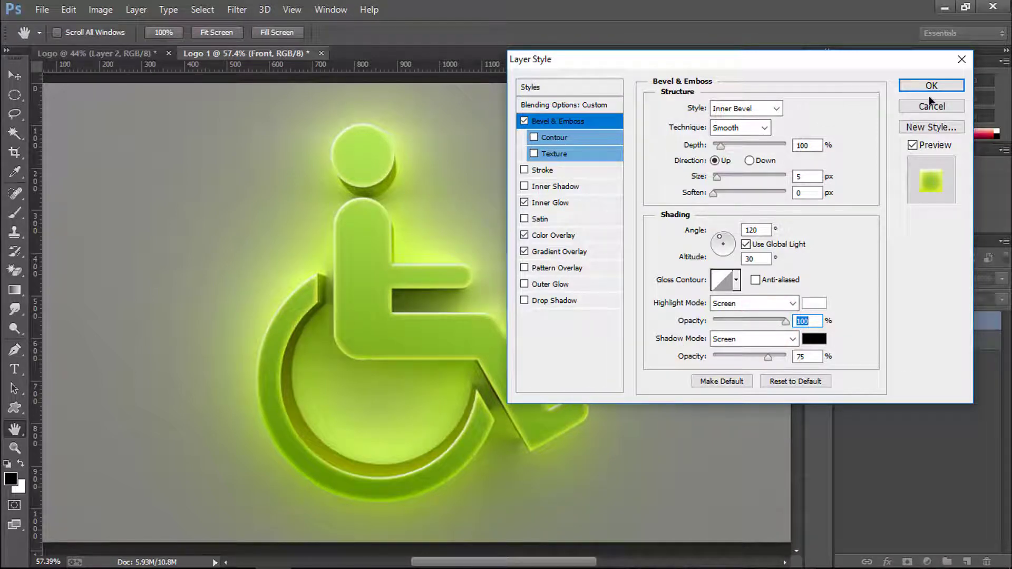
Set the bevel's light angle to 45° and altitude to 32°, and apply the layer styles
click(729, 239)
click(729, 240)
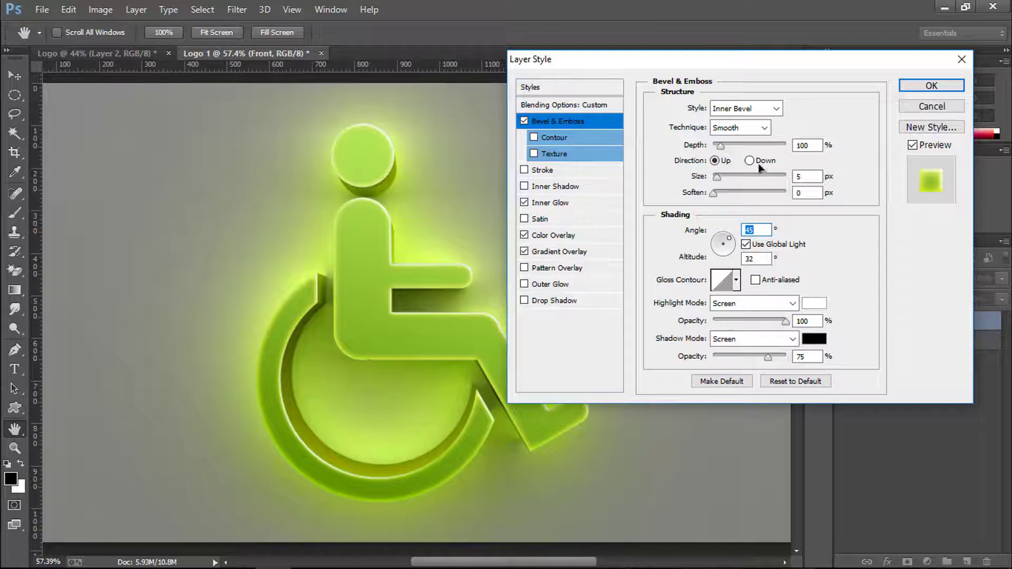
click(931, 86)
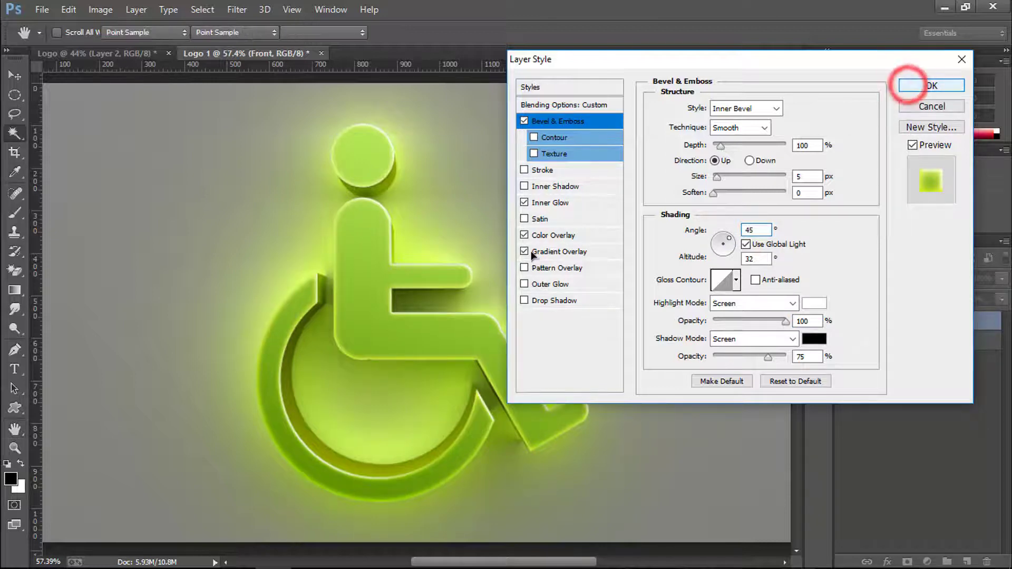
scroll(445, 320, up, 2)
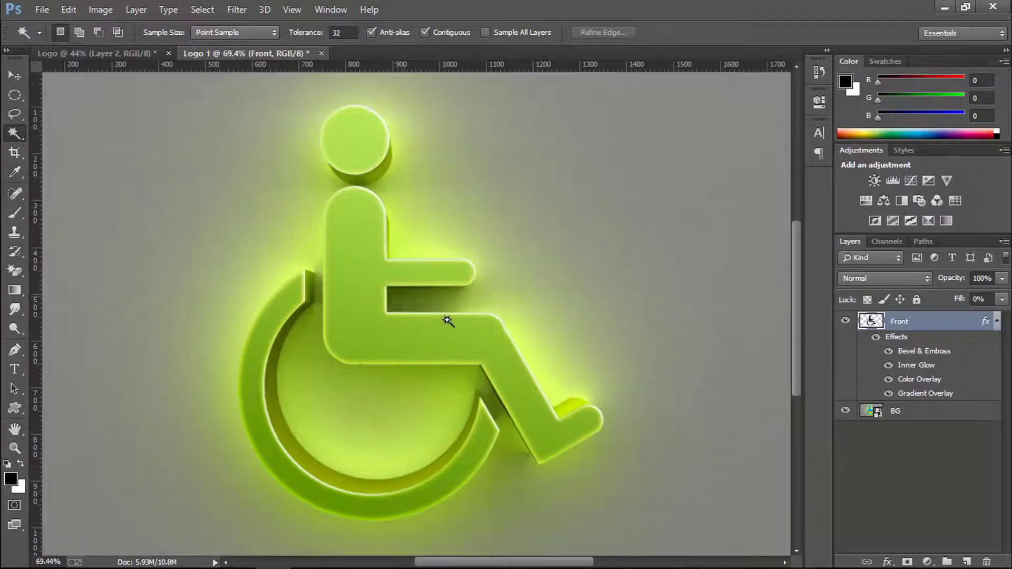
scroll(384, 352, down, 2)
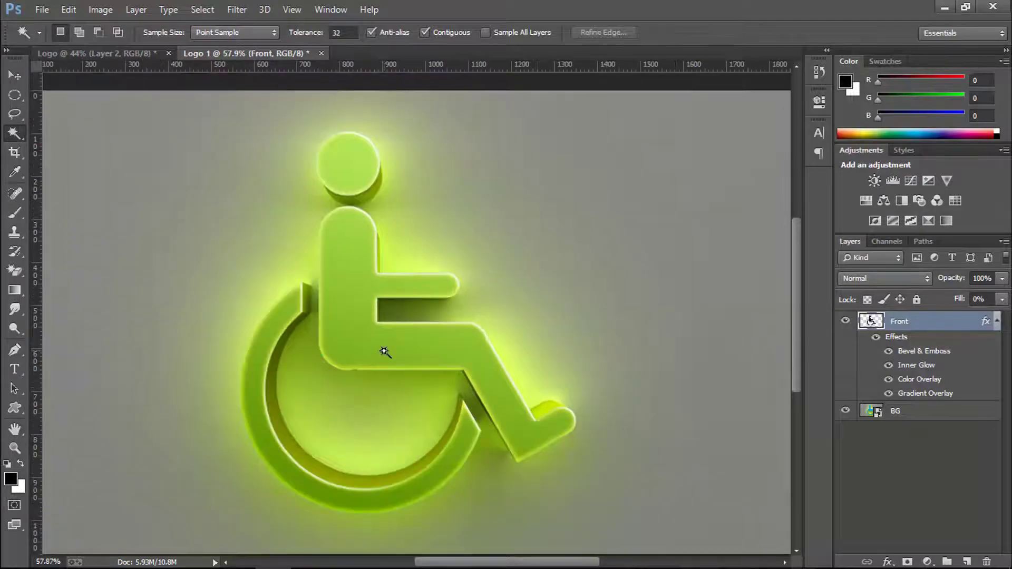
scroll(384, 352, down, 2)
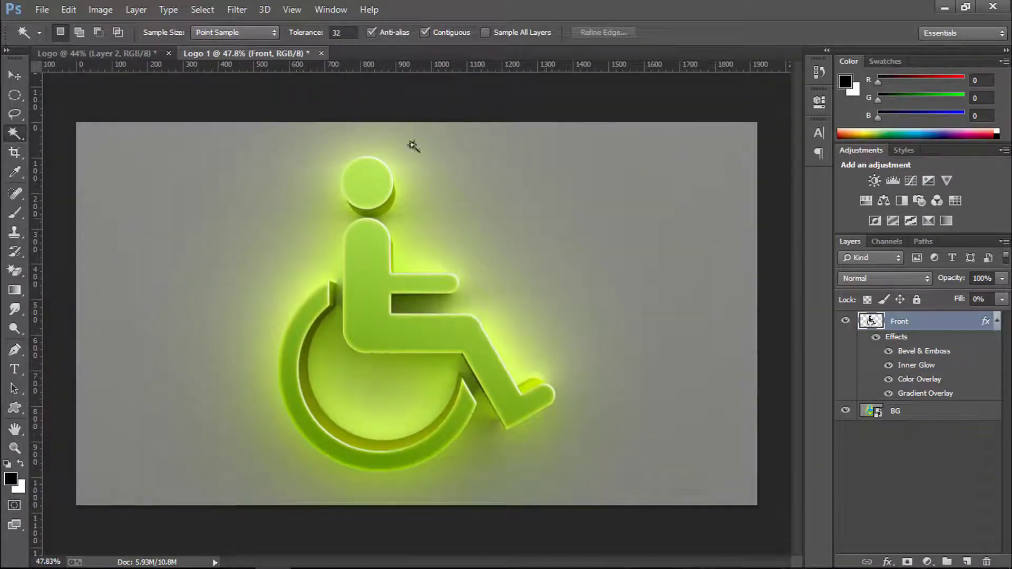
Add a Color Balance adjustment layer above Front with Midtones at Cyan/Red -73, Magenta/Green +43 and Yellow/Blue -13
click(990, 321)
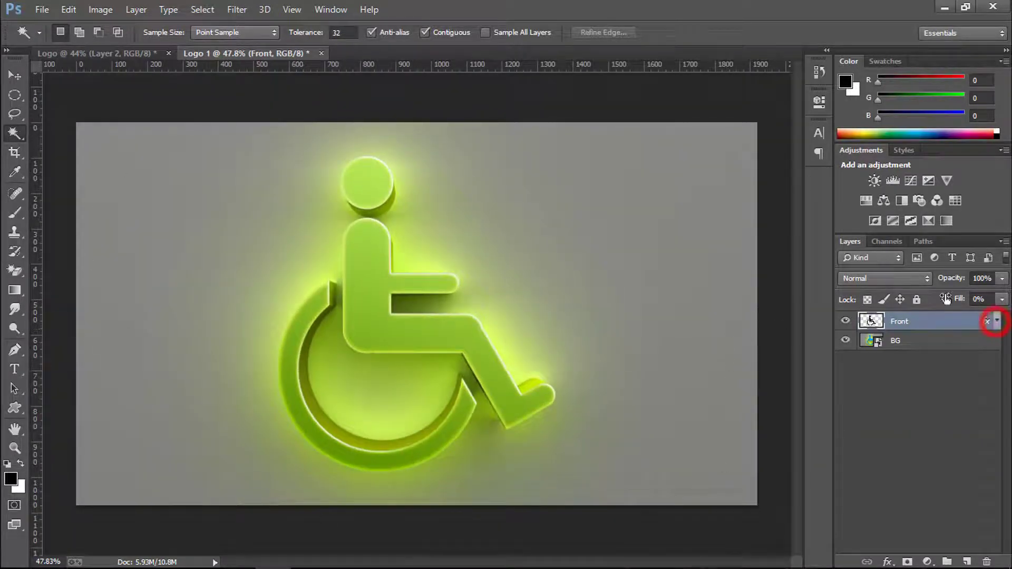
click(884, 201)
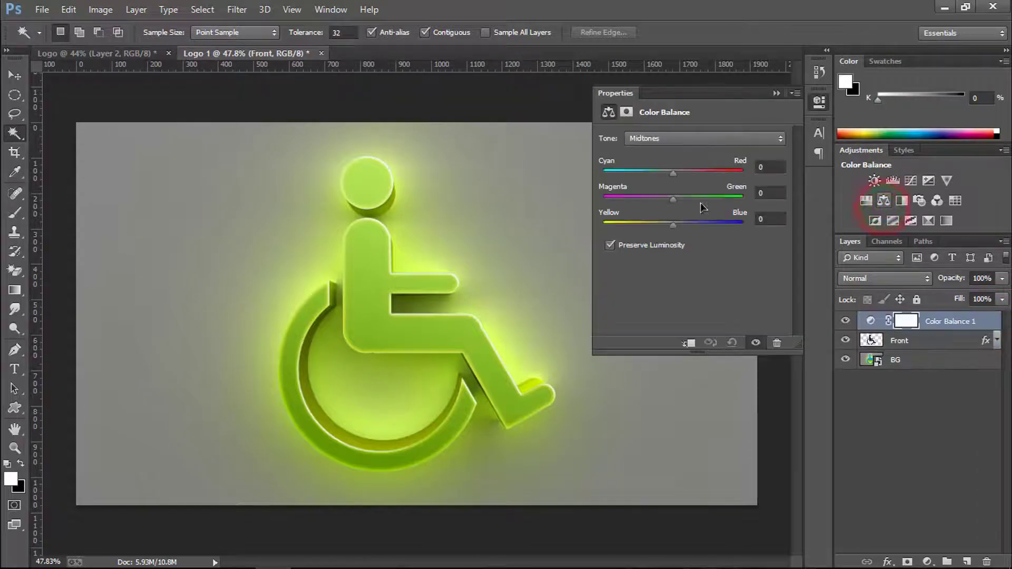
drag(674, 225, 644, 235)
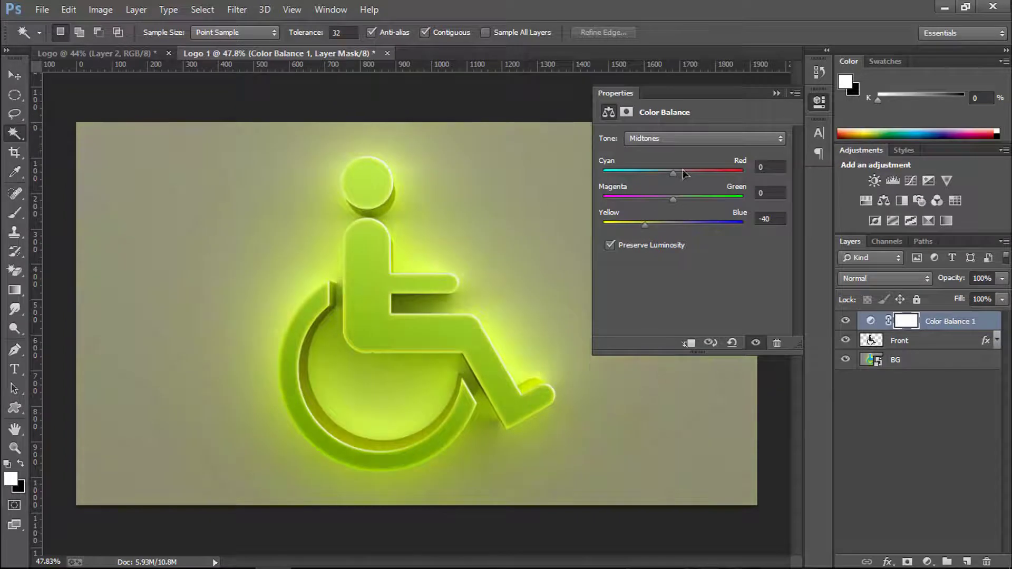
drag(672, 171, 637, 176)
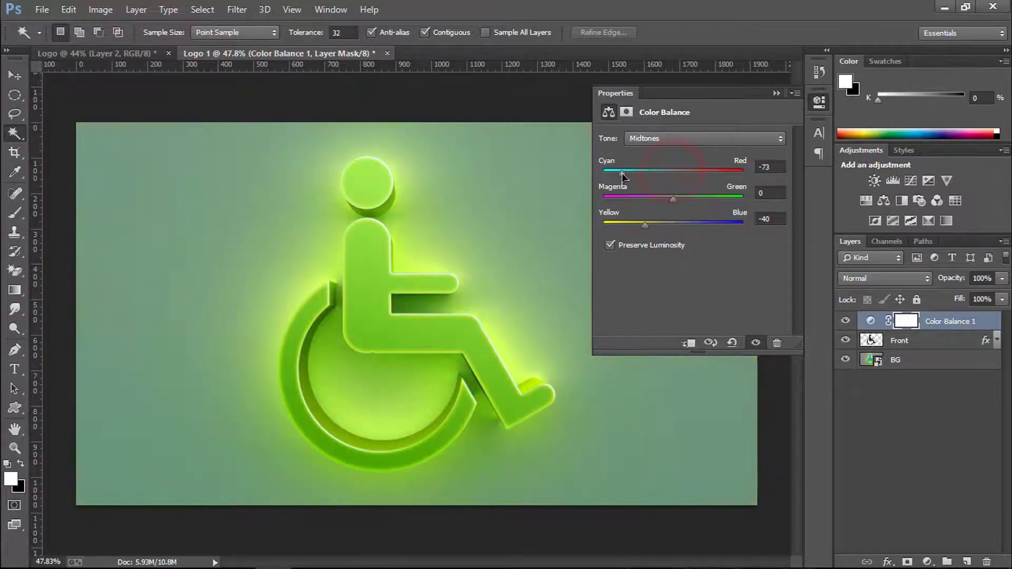
drag(703, 202, 665, 222)
Adjust the Color Balance Highlights to Magenta/Green +25 and Yellow/Blue -3
click(681, 139)
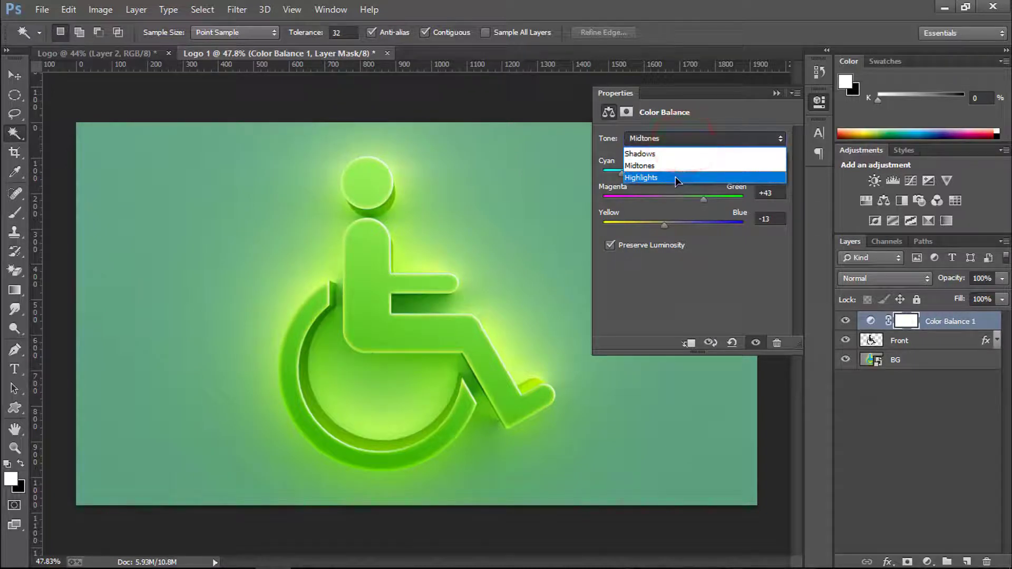
click(675, 176)
mouse_move(674, 203)
mouse_down()
mouse_move(701, 203)
mouse_move(691, 203)
mouse_up()
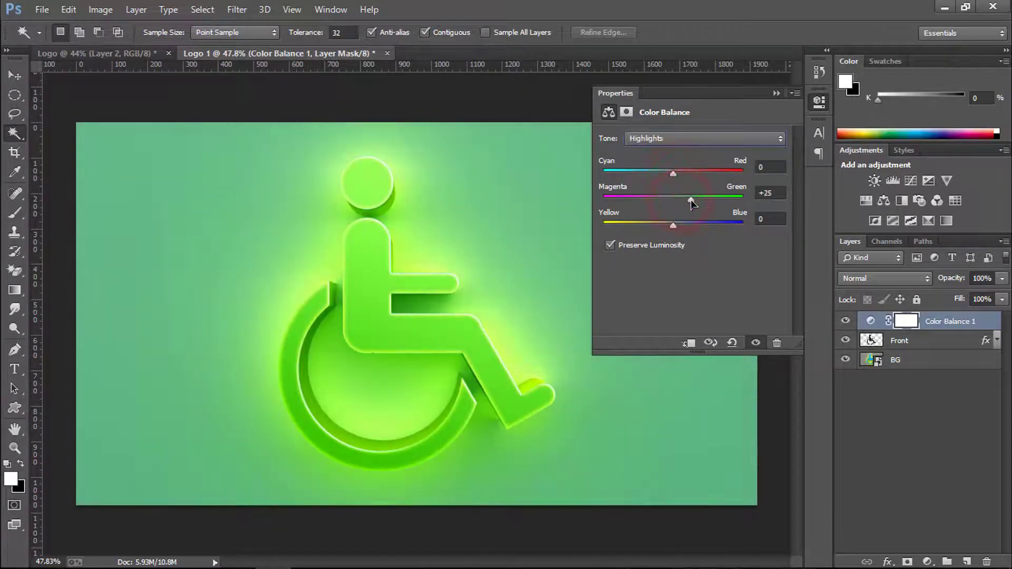
mouse_move(656, 171)
mouse_down()
mouse_move(719, 171)
mouse_move(674, 180)
mouse_up()
mouse_move(674, 228)
mouse_down()
mouse_move(691, 227)
mouse_move(655, 226)
mouse_move(672, 226)
mouse_up()
Adjust the Color Balance Shadows to Cyan/Red +32, Magenta/Green -40 and Yellow/Blue -6
click(697, 138)
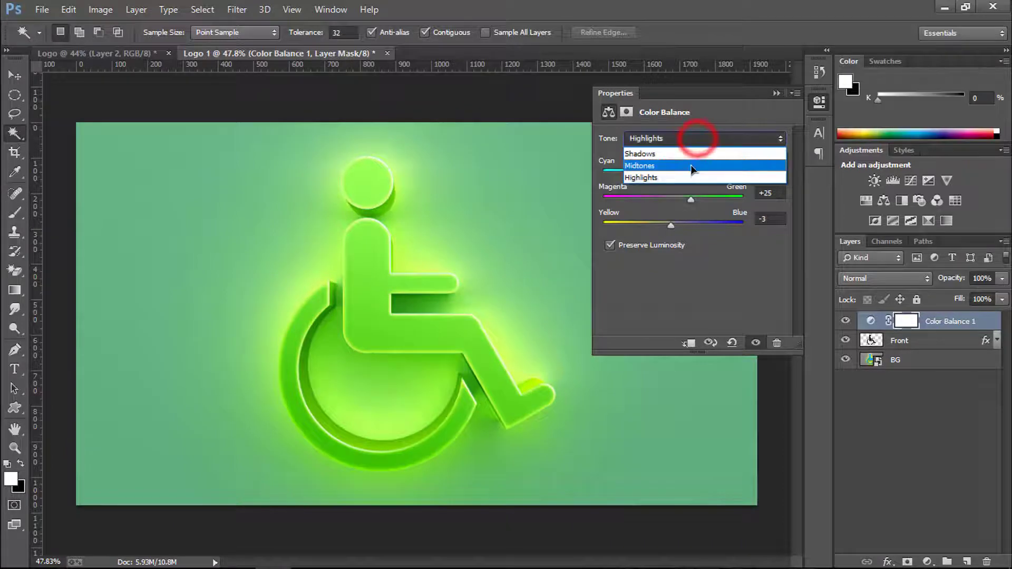
click(691, 154)
drag(676, 173, 646, 198)
drag(677, 229, 670, 224)
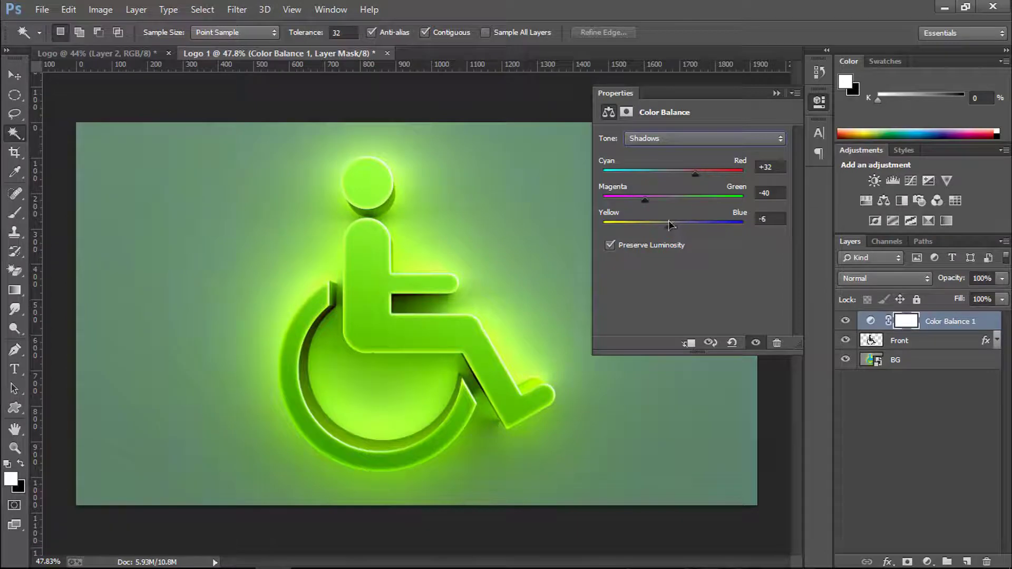
click(776, 93)
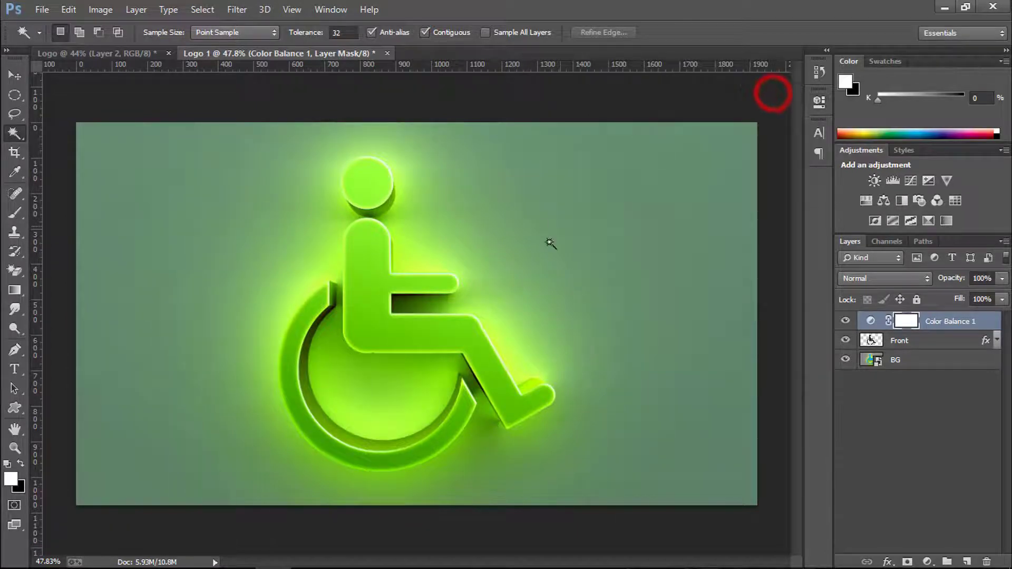
scroll(382, 272, up, 2)
scroll(362, 293, down, 3)
scroll(348, 396, up, 3)
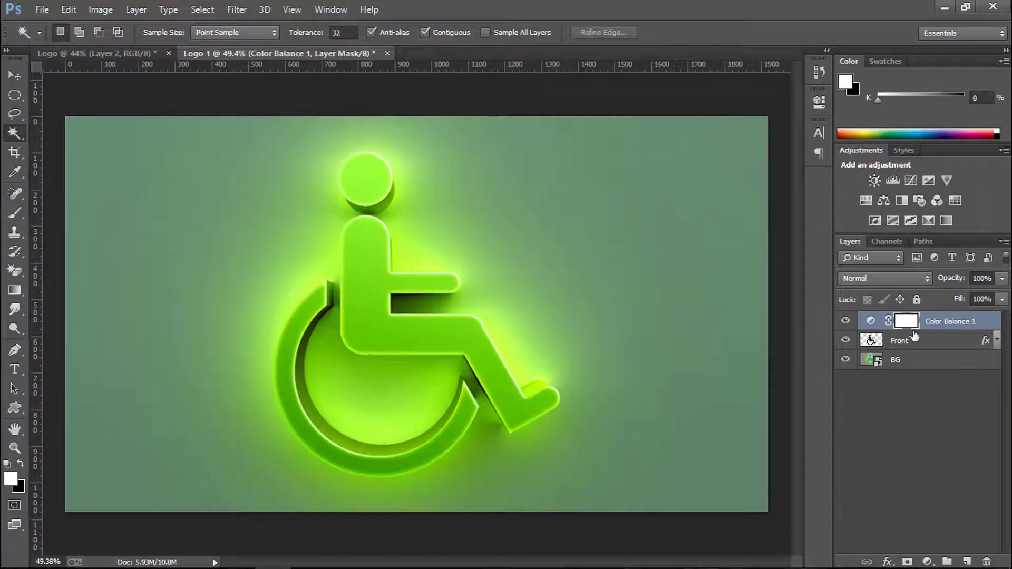
Revise the Color Balance Midtones to Cyan/Red -75 and Yellow/Blue +25
click(948, 340)
click(997, 340)
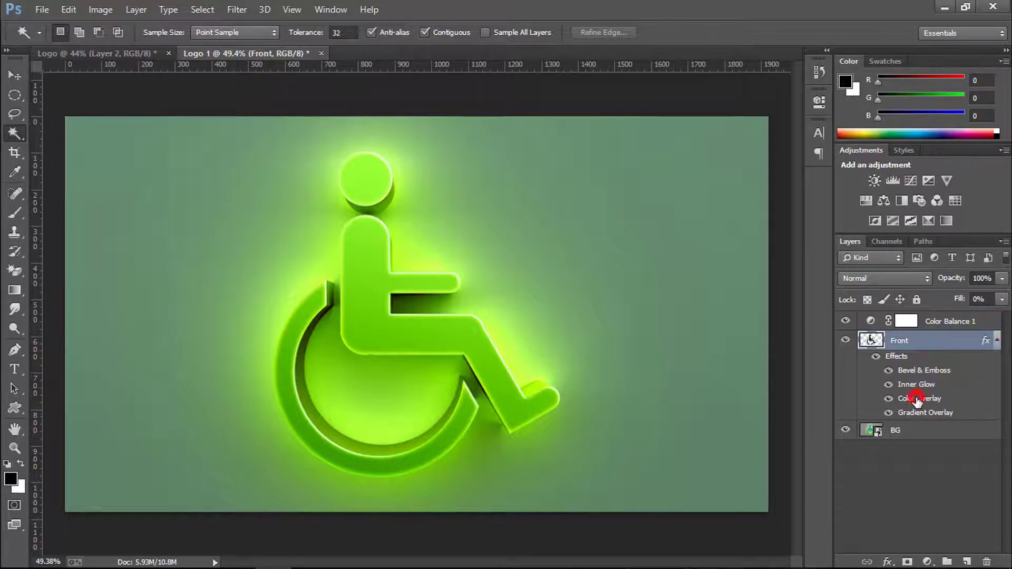
click(871, 321)
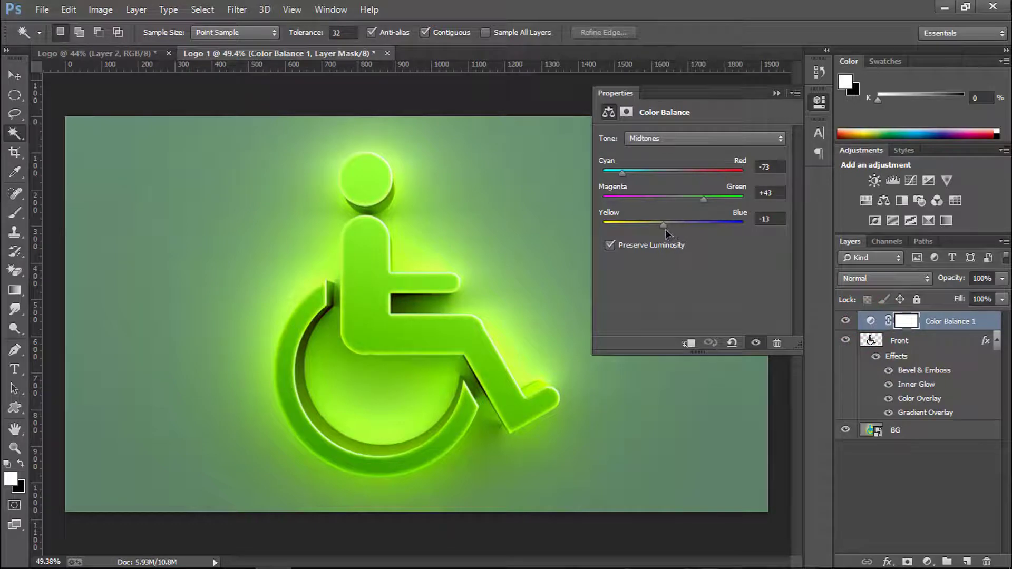
mouse_move(623, 174)
mouse_down()
mouse_move(653, 182)
mouse_move(622, 186)
mouse_up()
drag(664, 225, 691, 226)
click(776, 93)
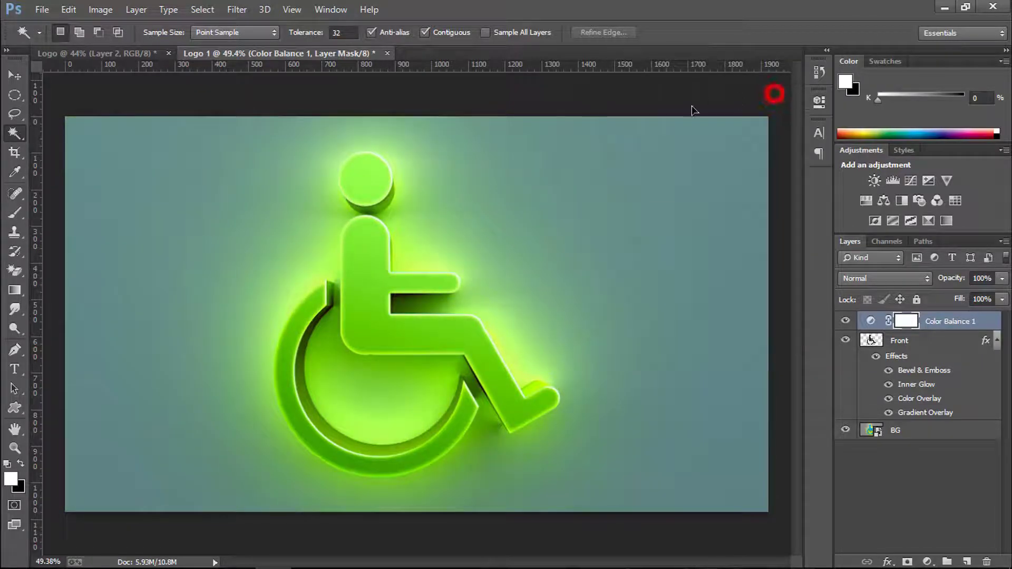
Try the Color Balance adjustment layer beneath the Front layer and move it back on top
click(997, 340)
drag(949, 320, 936, 343)
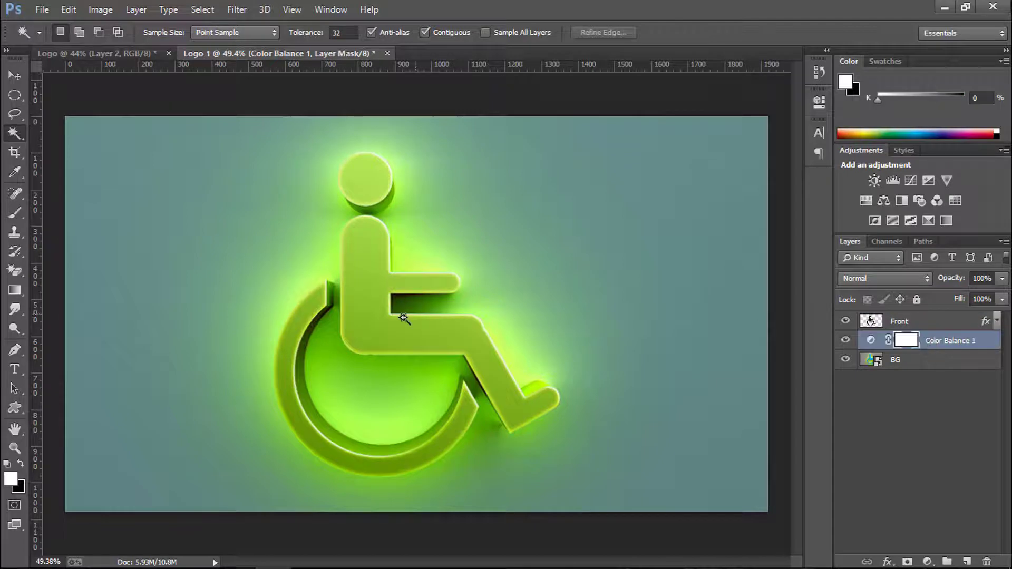
scroll(416, 315, up, 1)
drag(946, 340, 946, 316)
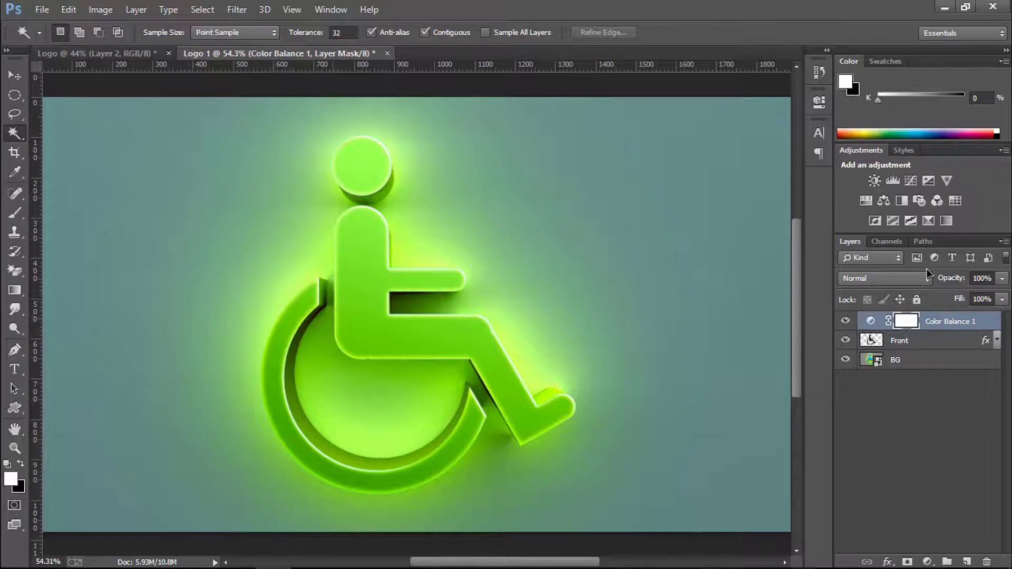
Add a Selective Color adjustment layer above Color Balance and adjust its Greens, raising their Black amount
click(928, 222)
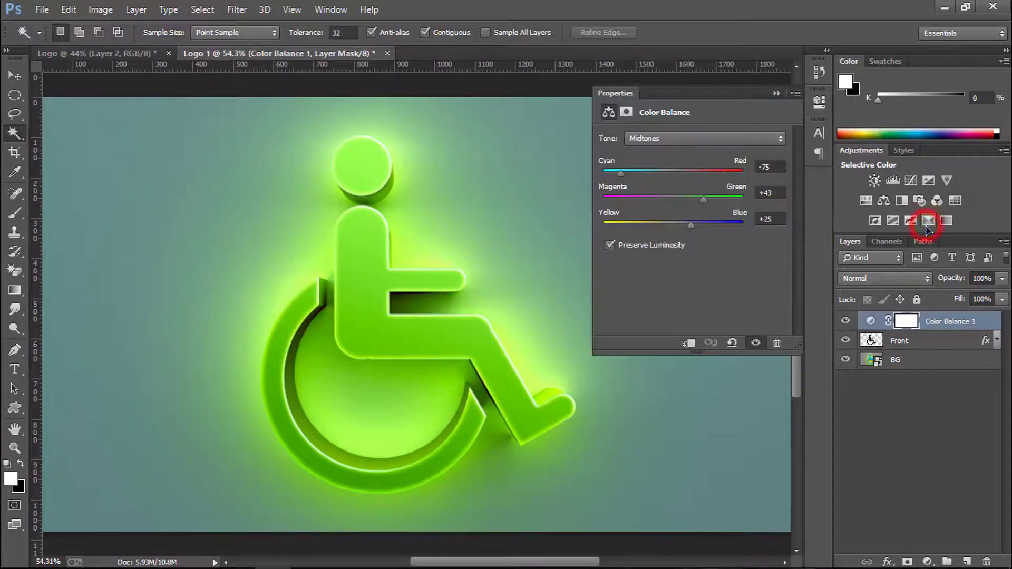
click(657, 158)
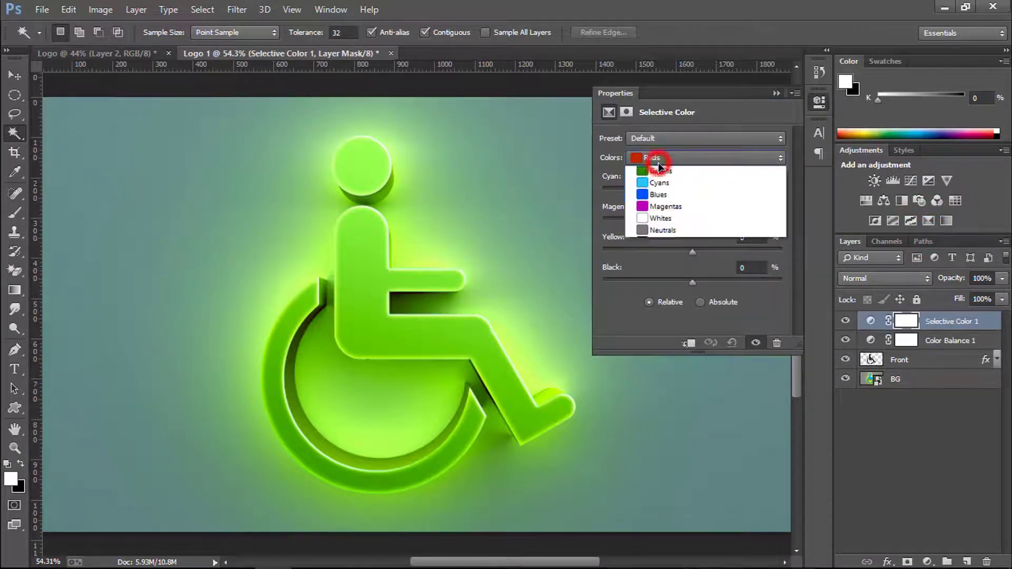
click(655, 196)
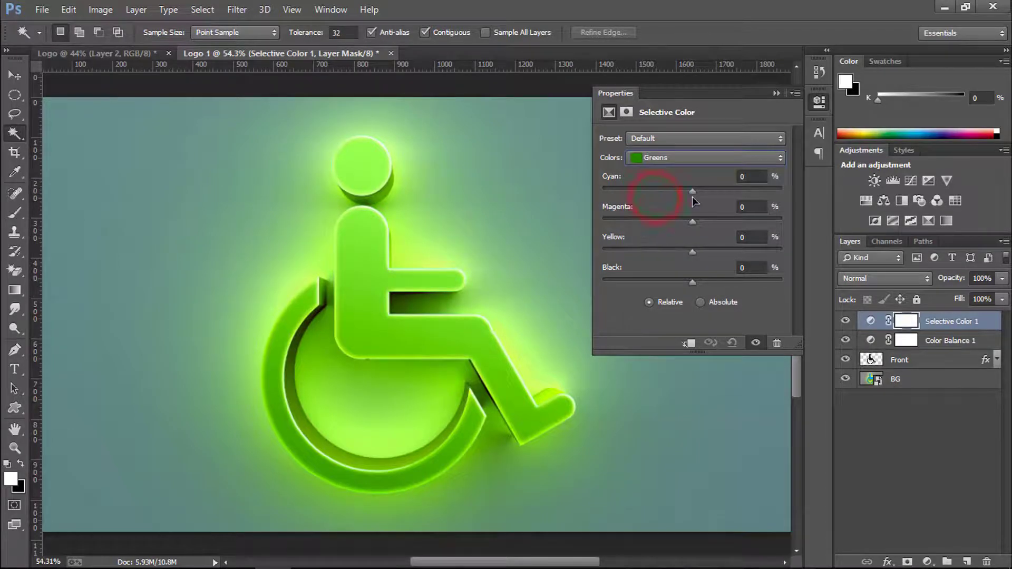
drag(692, 191, 708, 289)
Adjust the Selective Color Yellows to Cyan -42, Magenta +37, Yellow +21 and Black -8
click(696, 164)
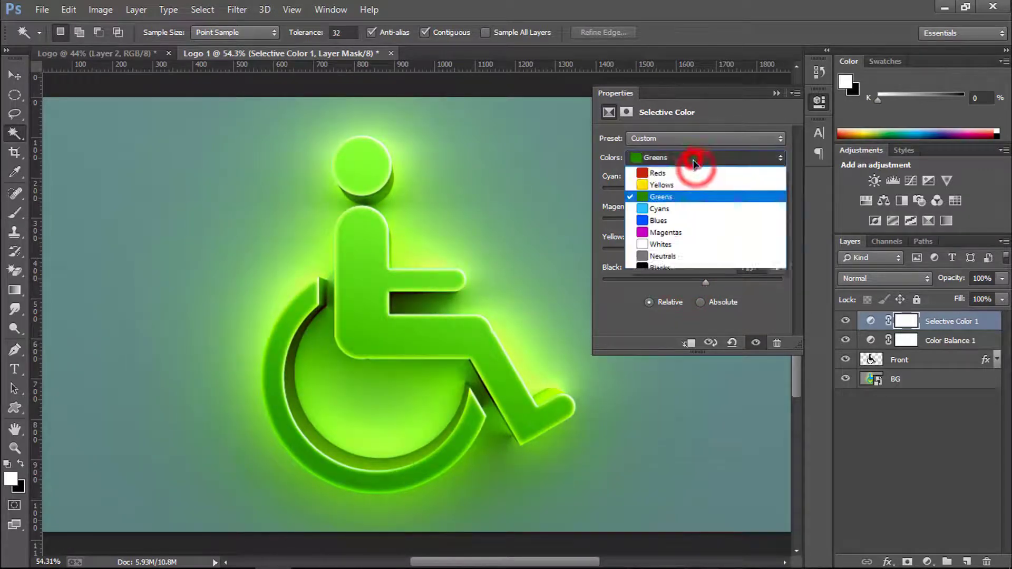
click(685, 185)
mouse_move(694, 188)
mouse_down()
mouse_move(725, 202)
mouse_move(625, 200)
mouse_move(728, 220)
mouse_up()
mouse_move(693, 252)
mouse_down()
mouse_move(723, 253)
mouse_move(673, 285)
mouse_move(685, 284)
mouse_up()
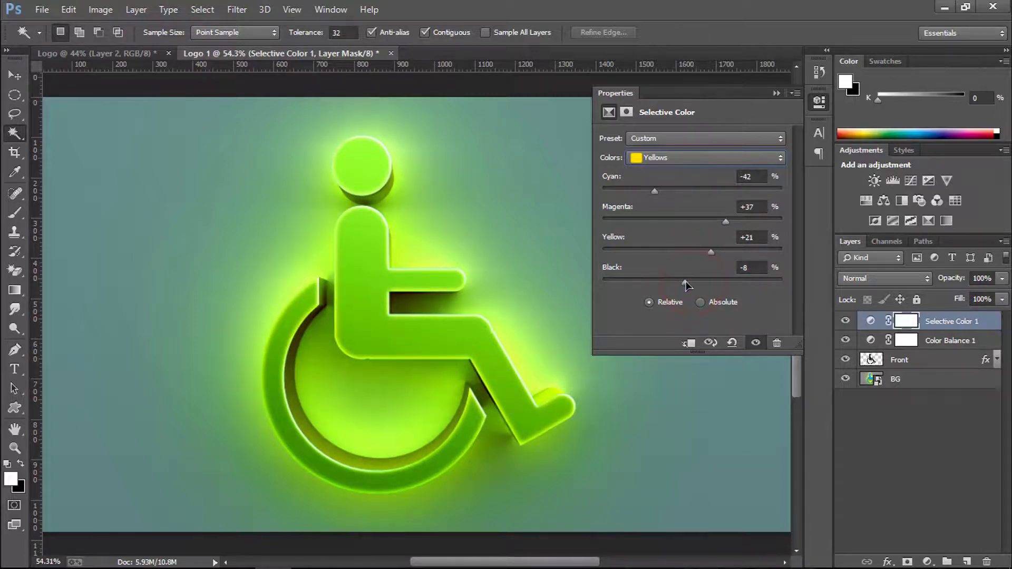
Adjust the Selective Color Neutrals to Cyan -3, Magenta +11 and Yellow -25
click(689, 162)
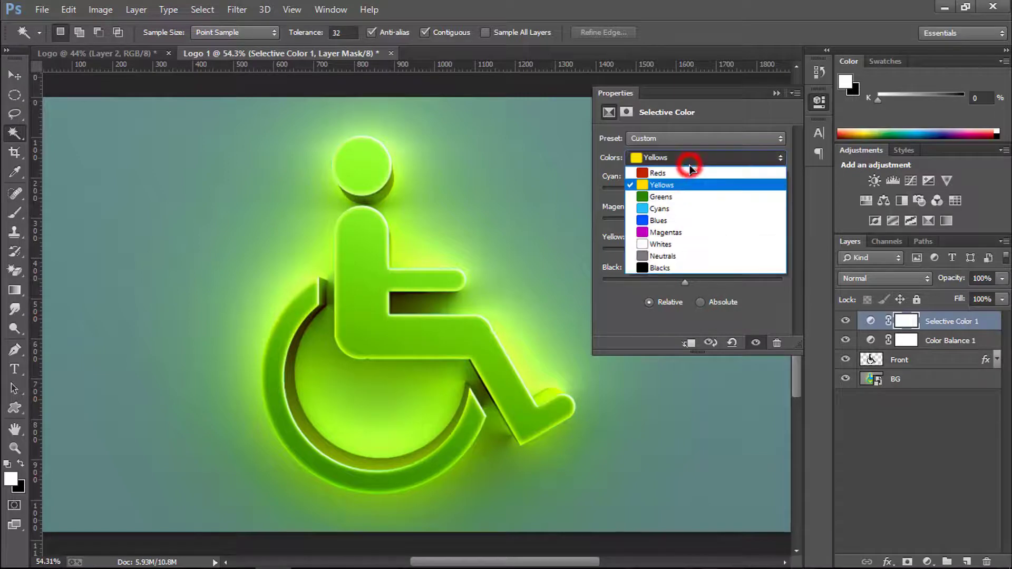
click(673, 257)
drag(694, 194, 645, 192)
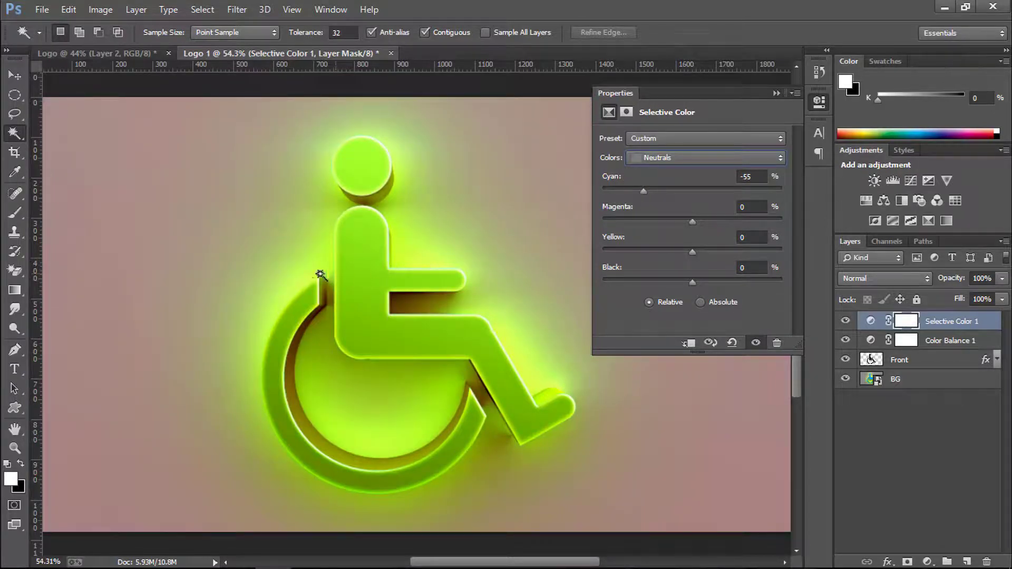
click(15, 75)
click(346, 237)
scroll(346, 236, down, 1)
drag(641, 189, 670, 251)
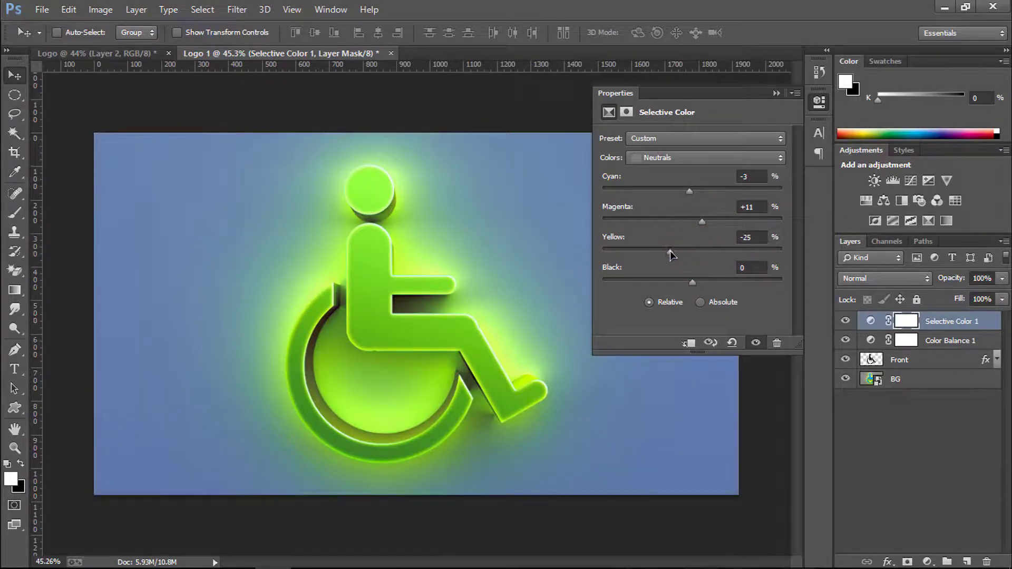
Refine the Selective Color Neutrals to Cyan -17, Magenta -44, Yellow -2 and Black +8
mouse_move(693, 283)
mouse_down()
mouse_move(667, 284)
mouse_move(708, 282)
mouse_up()
drag(669, 247, 682, 251)
drag(708, 283, 700, 284)
drag(703, 224, 653, 222)
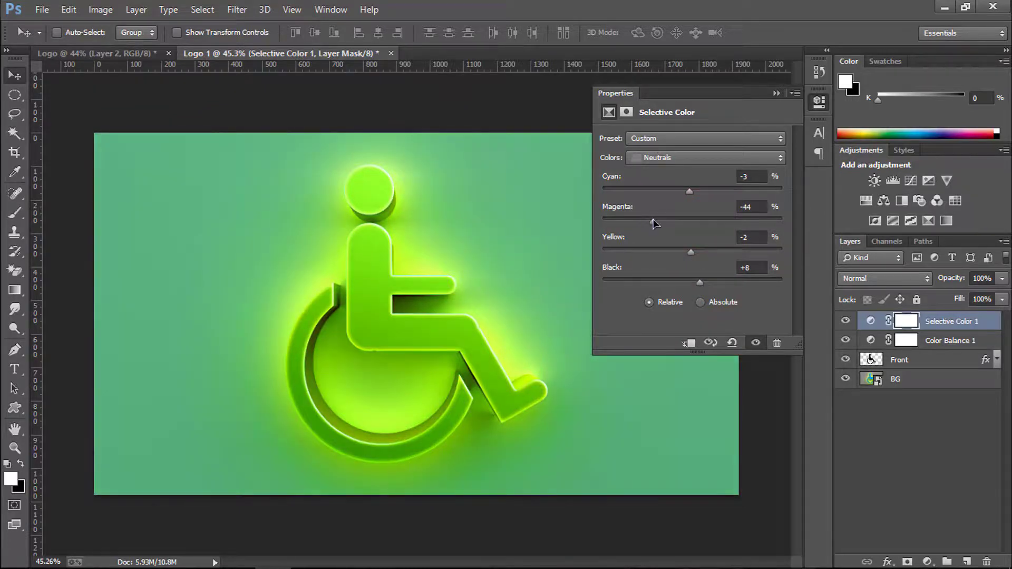
drag(688, 193, 679, 198)
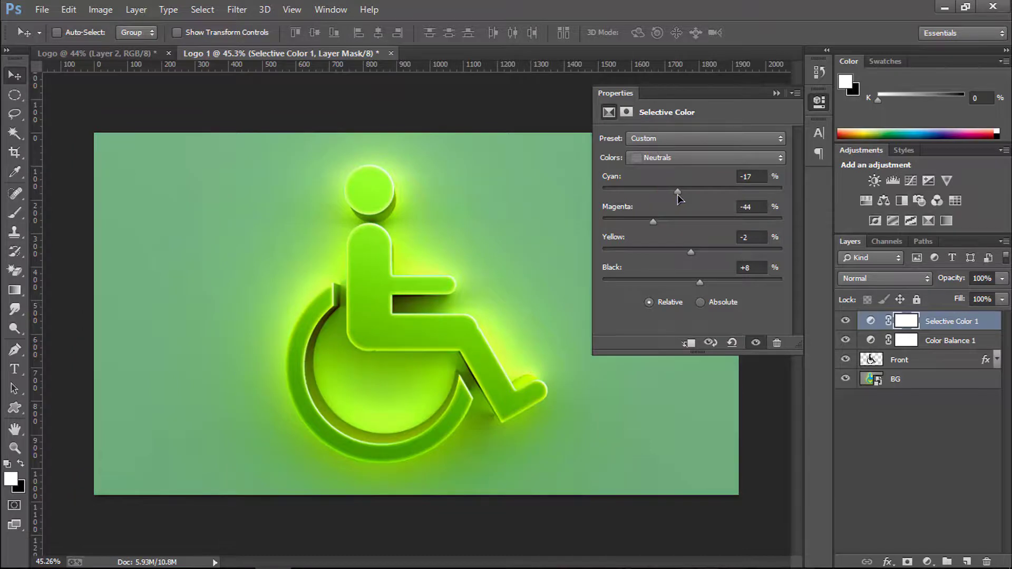
click(776, 93)
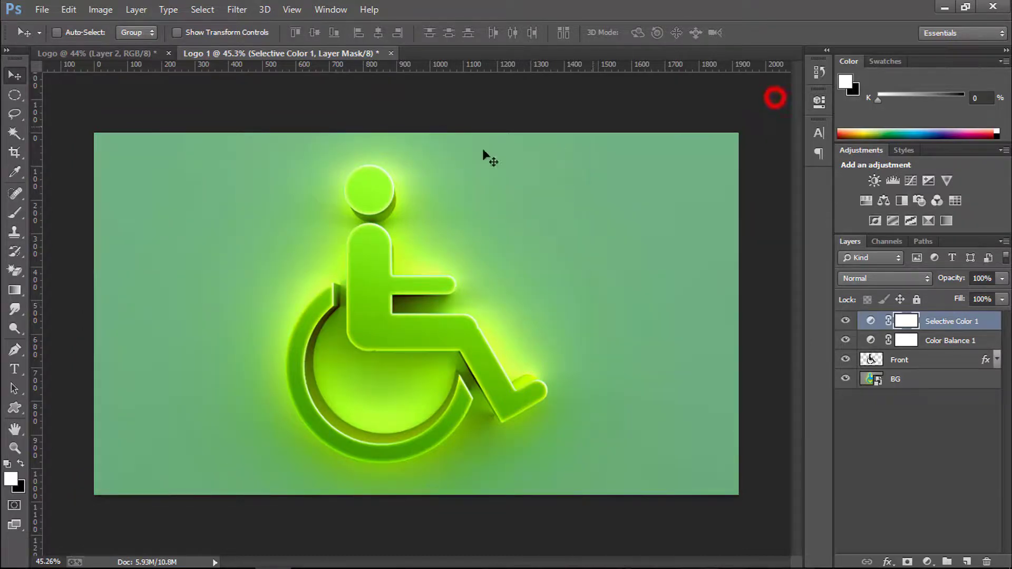
Compare the image with and without the Selective Color and Color Balance layers, leaving only Selective Color hidden
scroll(410, 249, down, 1)
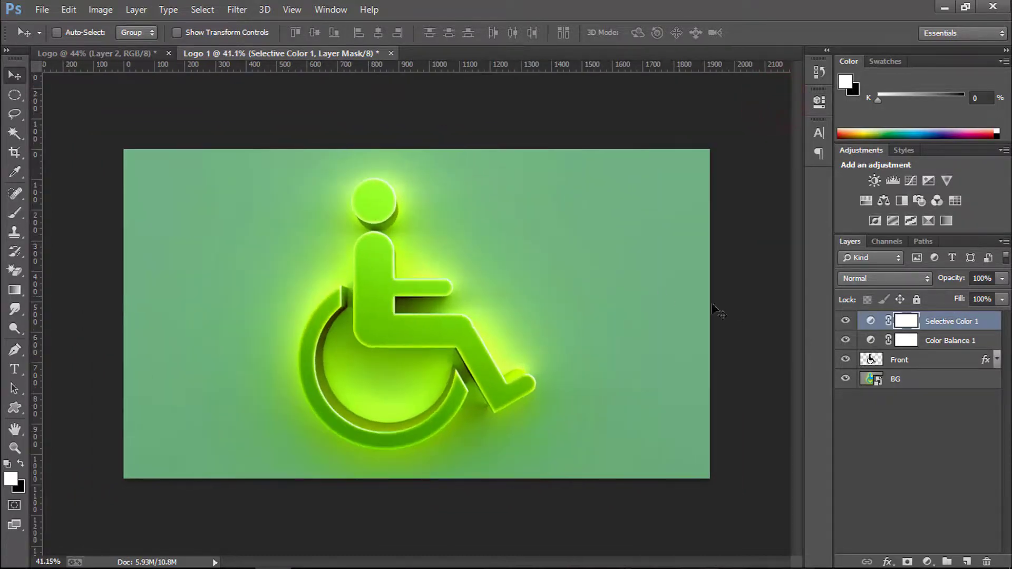
click(845, 322)
click(844, 323)
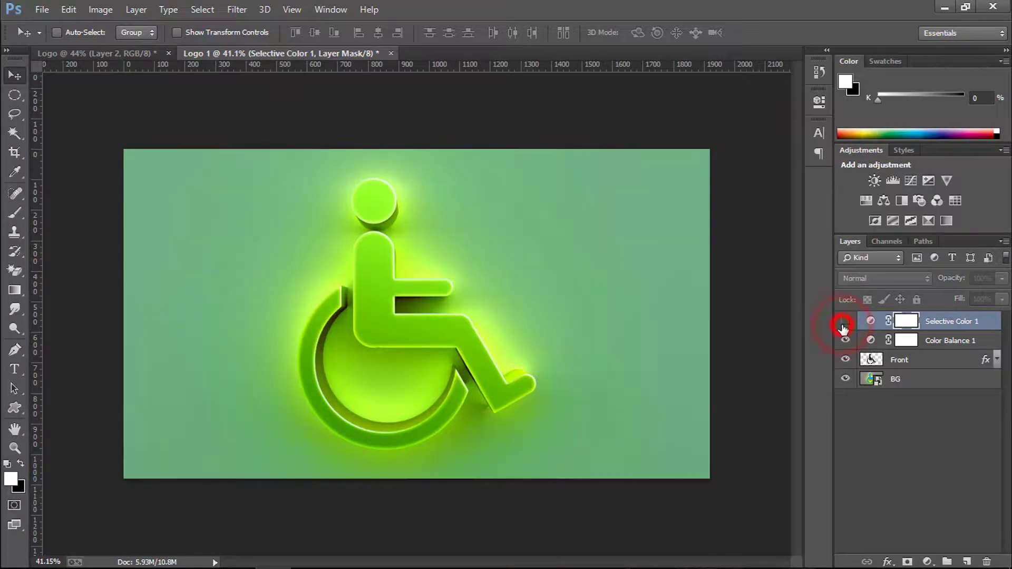
click(844, 323)
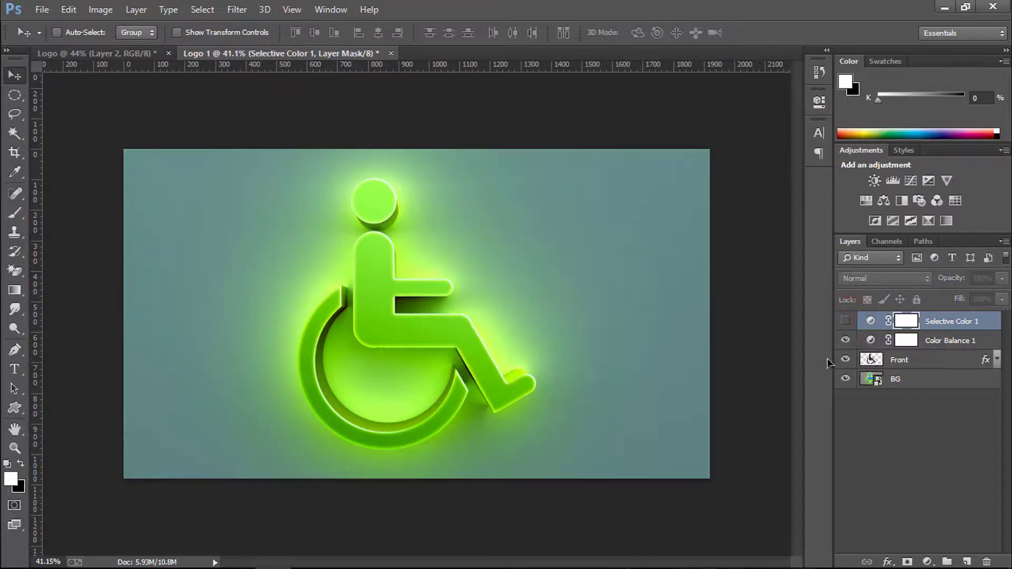
click(845, 341)
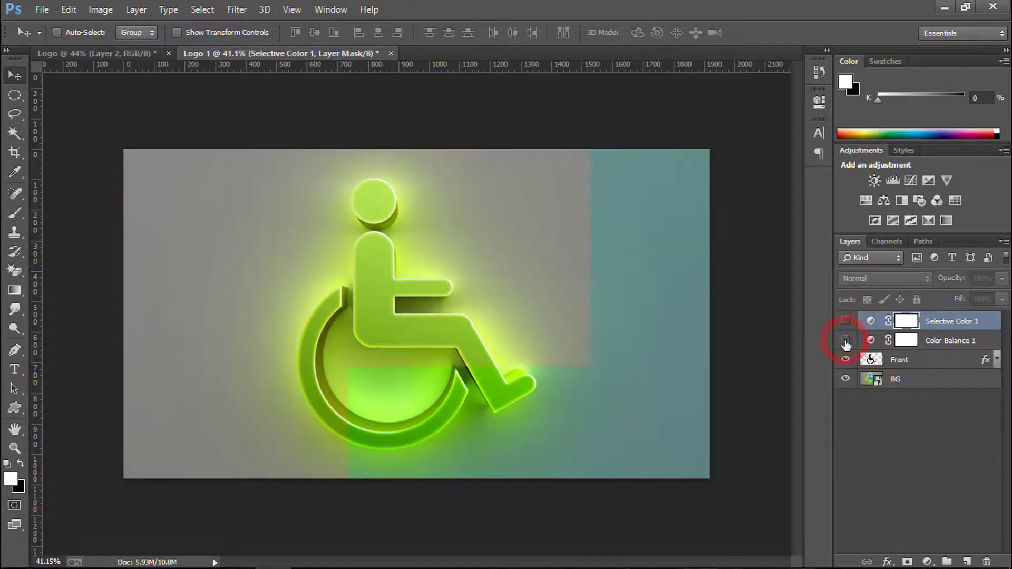
key(ctrl+plus)
key(ctrl+minus)
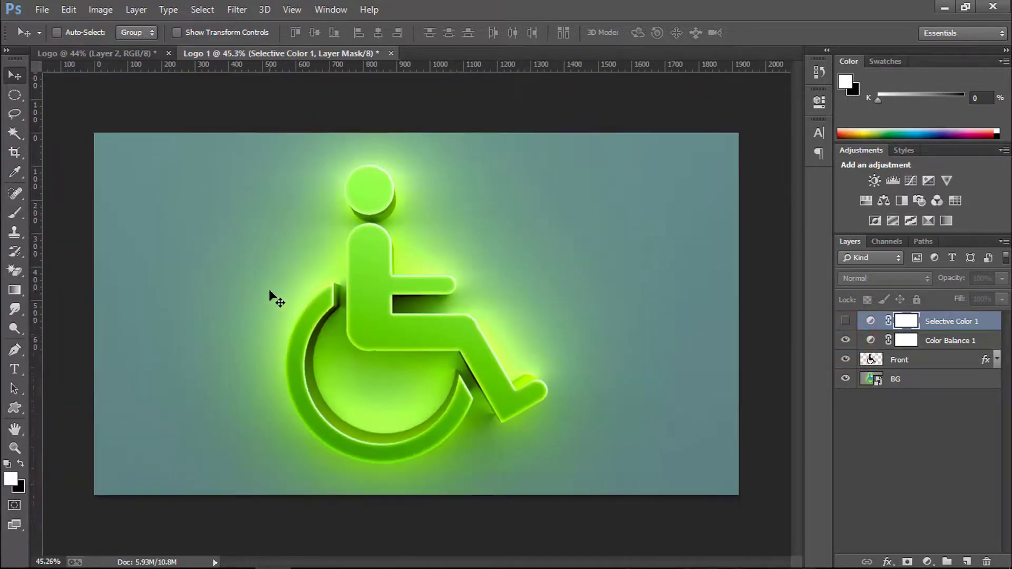